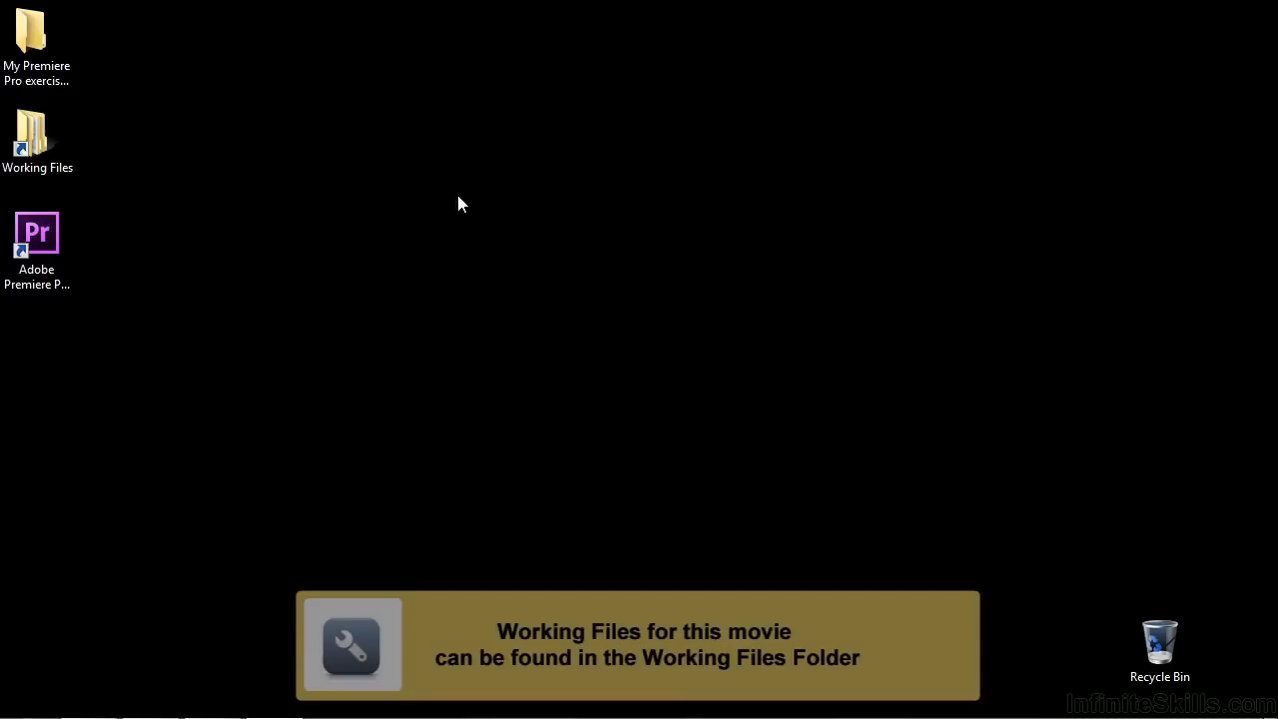
Open the project 1401-understanding keying.prproj from the projects folder within Working Files
double_click(34, 163)
double_click(585, 374)
scroll(1048, 249, "down", 12)
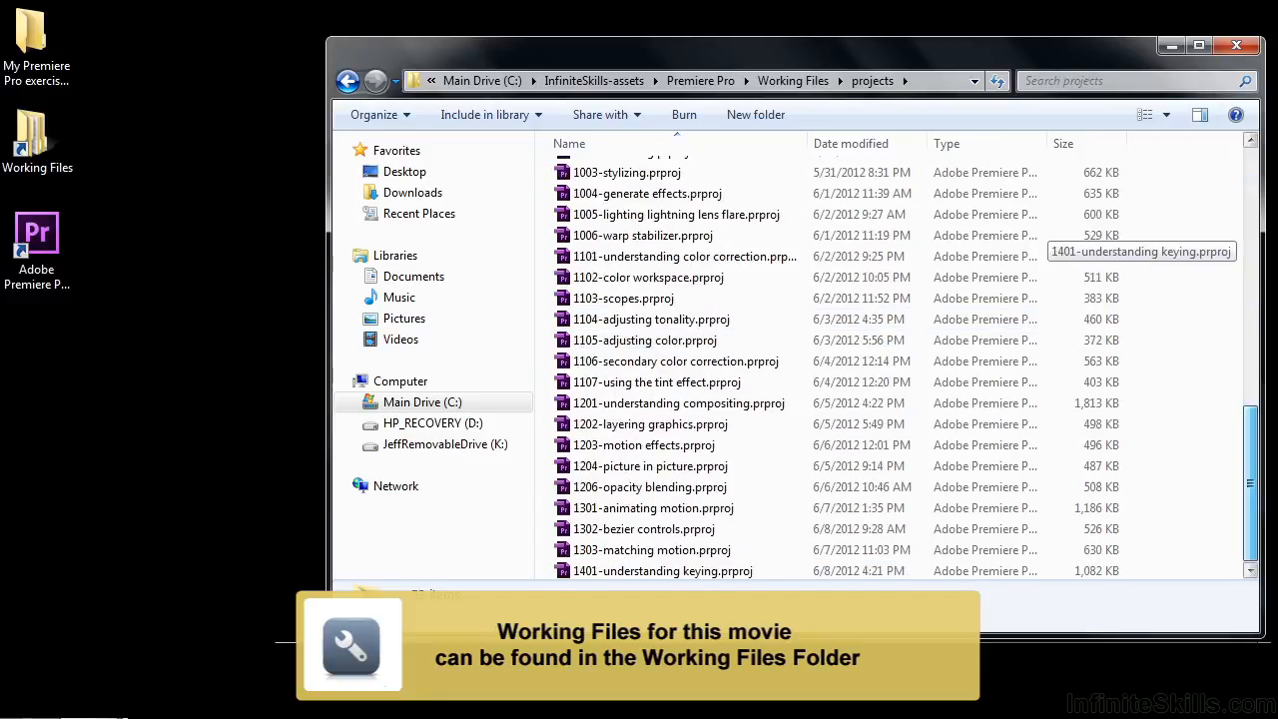
double_click(639, 567)
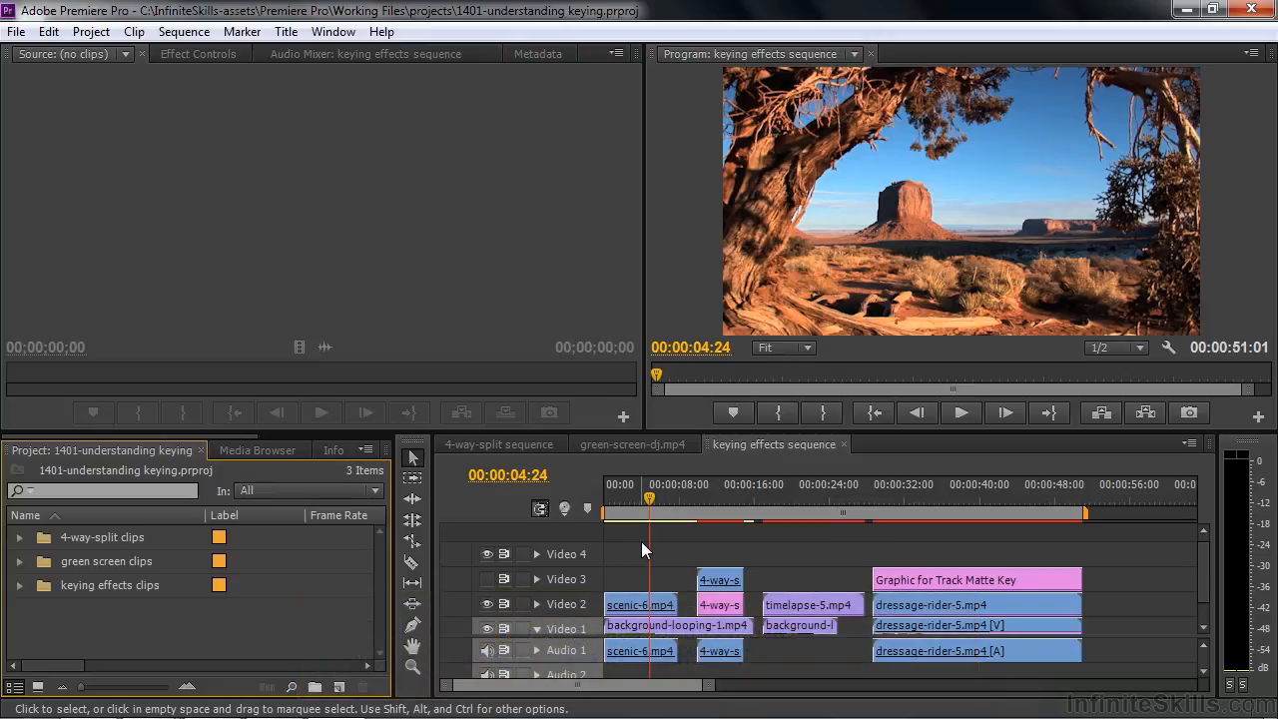
Display the keying effects among the Video Effects in the effects library
left_click_drag(235, 438, 379, 440)
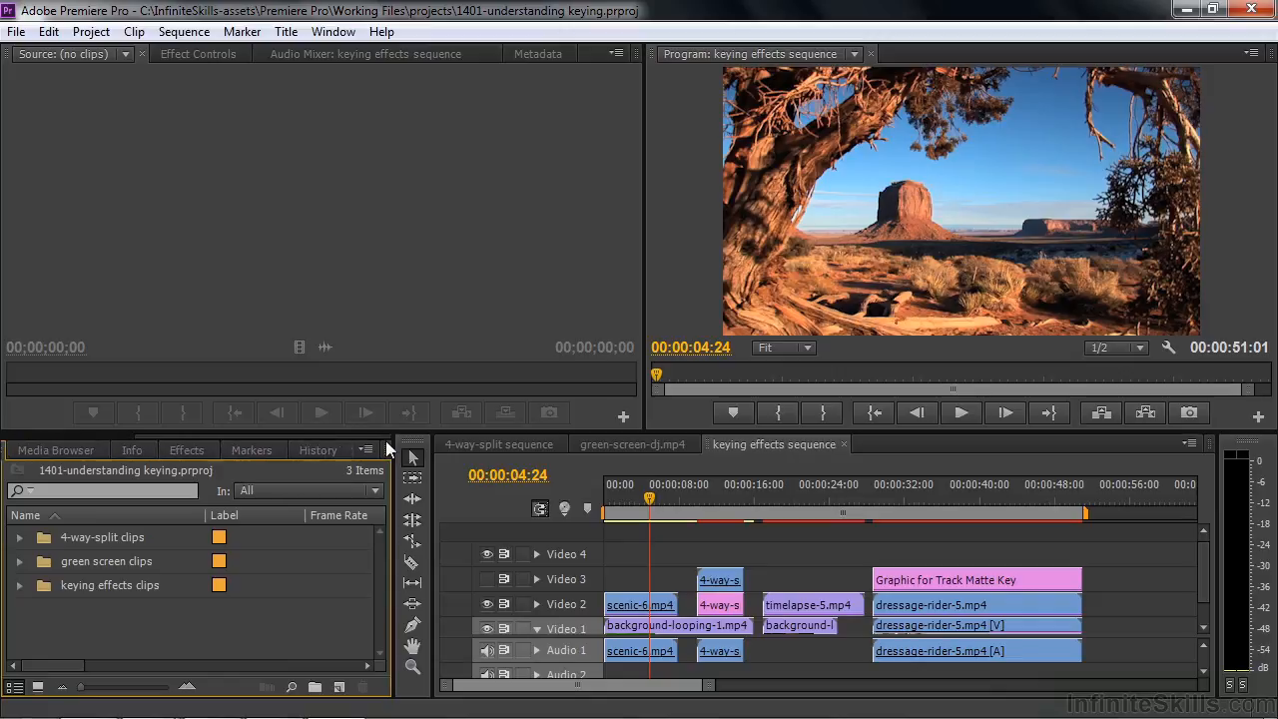
left_click(197, 452)
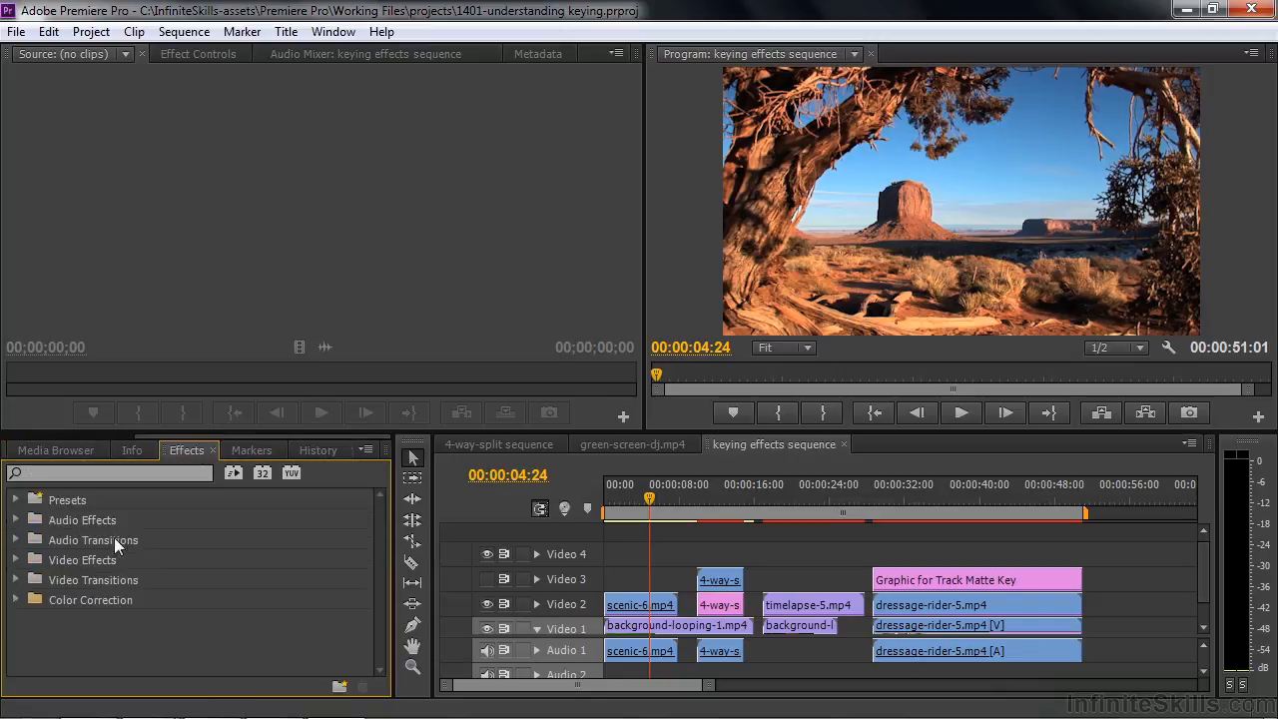
left_click(16, 559)
left_click_drag(378, 517, 369, 564)
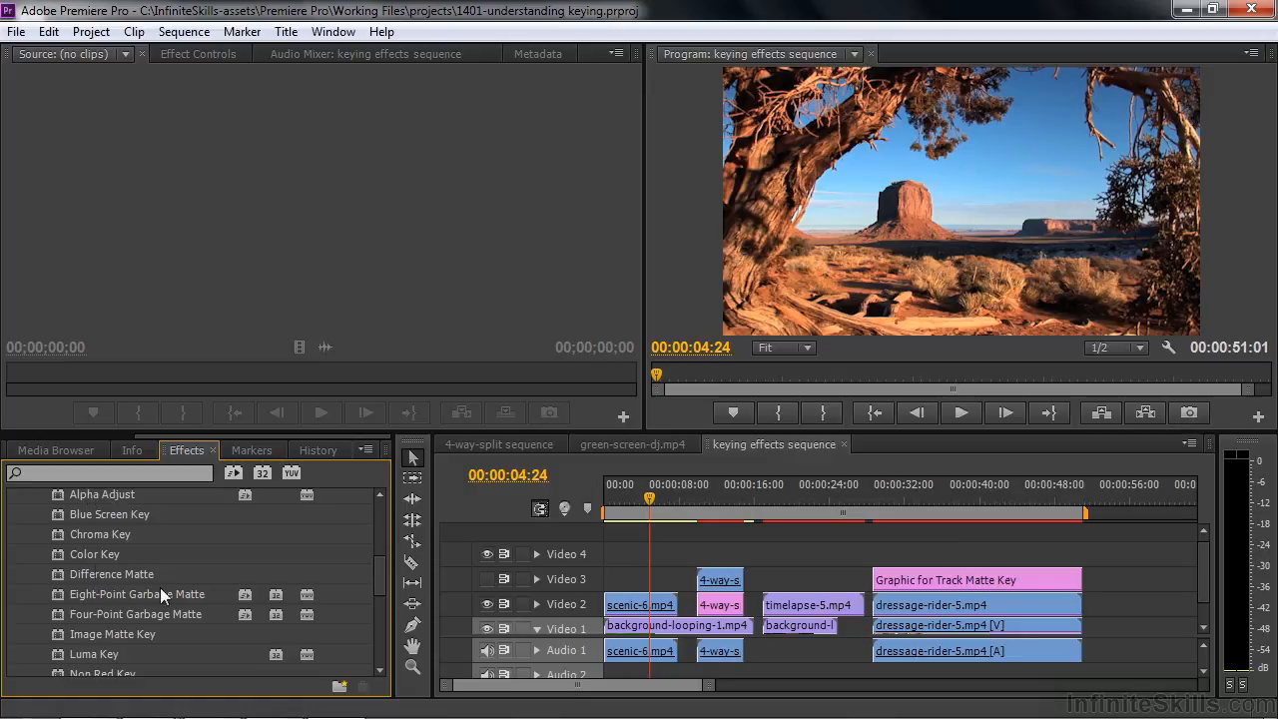
Show the effect settings of scenic-6.mp4 on Video 2, and try its Alpha Adjust effect at 61% opacity before switching the effect off again
left_click(628, 608)
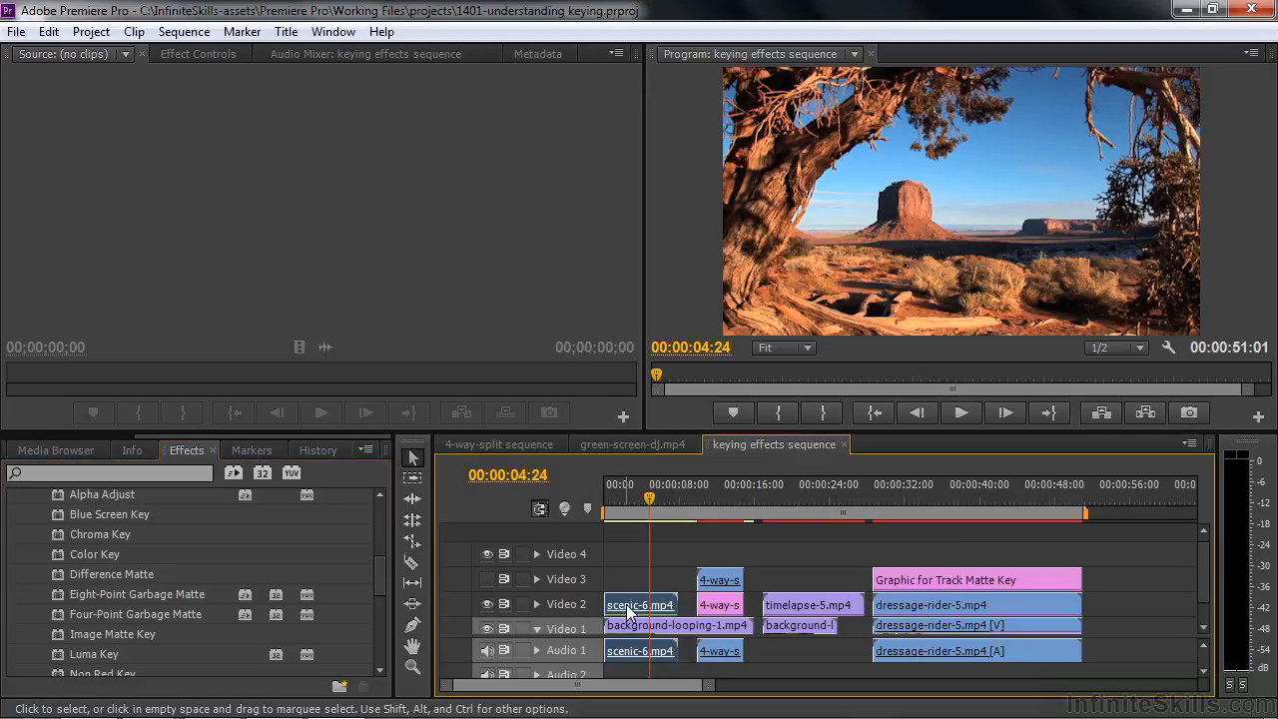
left_click(208, 55)
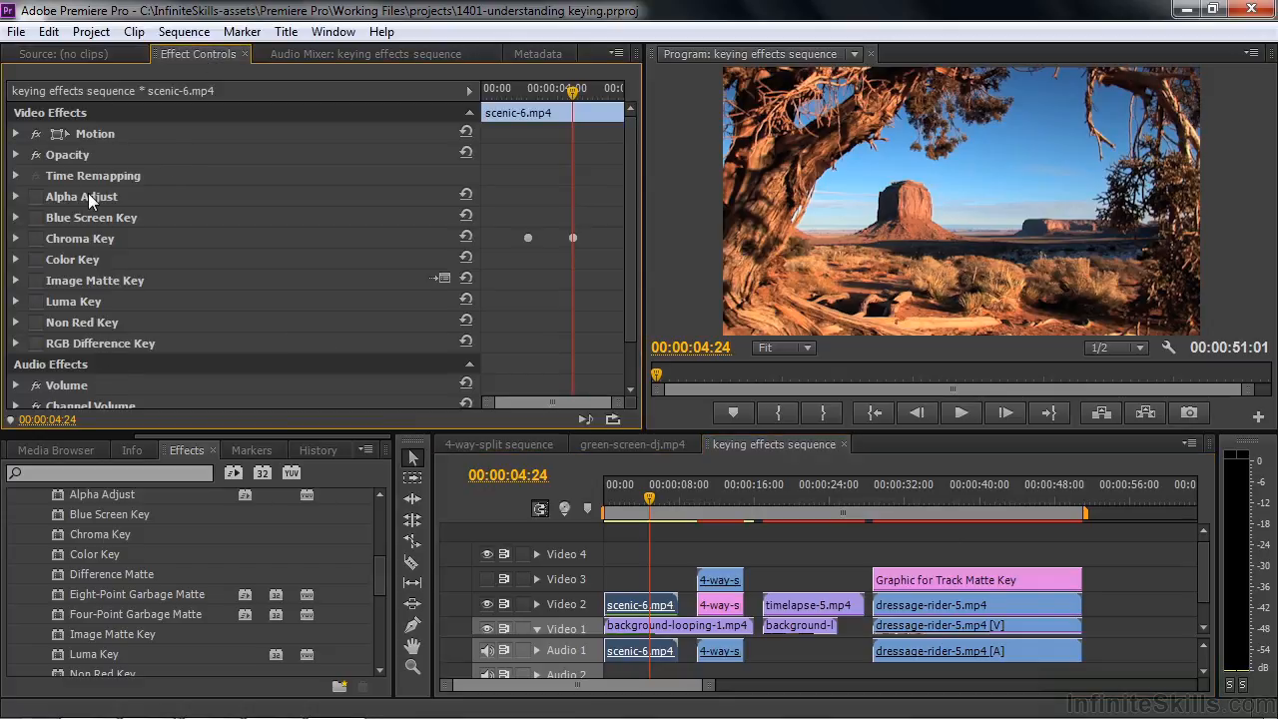
left_click(37, 196)
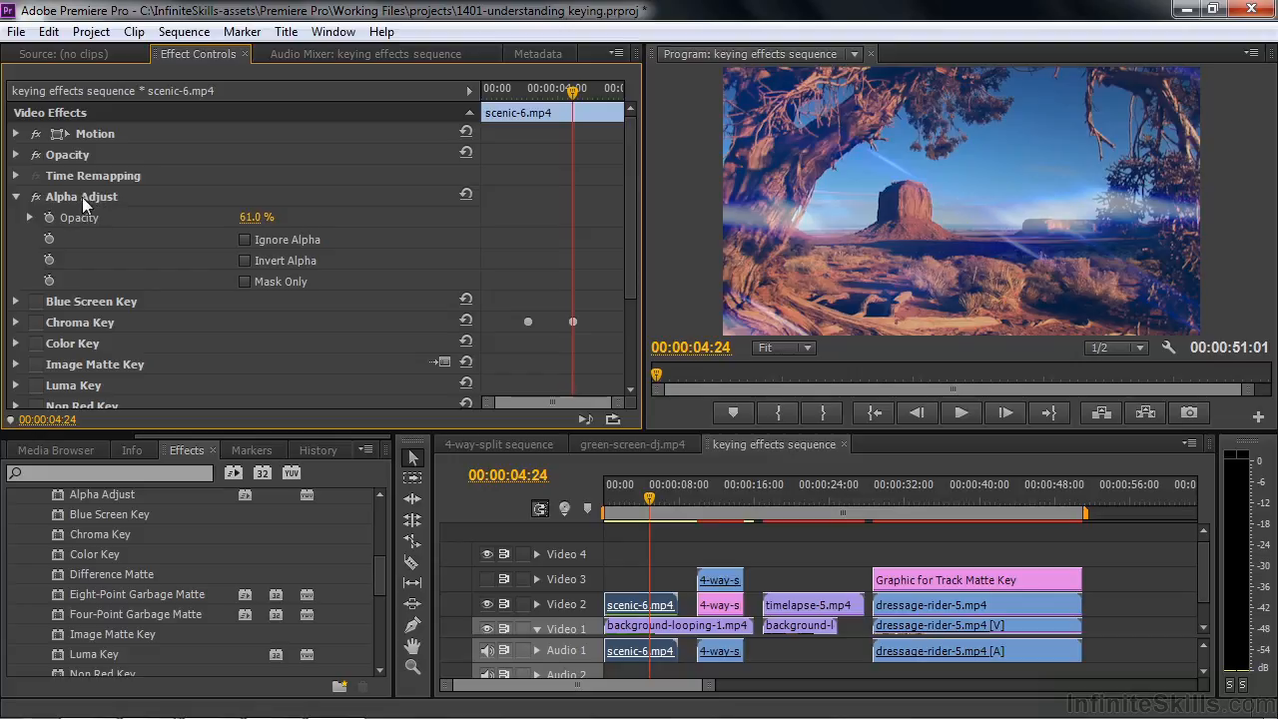
left_click_drag(251, 216, 299, 216)
left_click(36, 197)
left_click(16, 197)
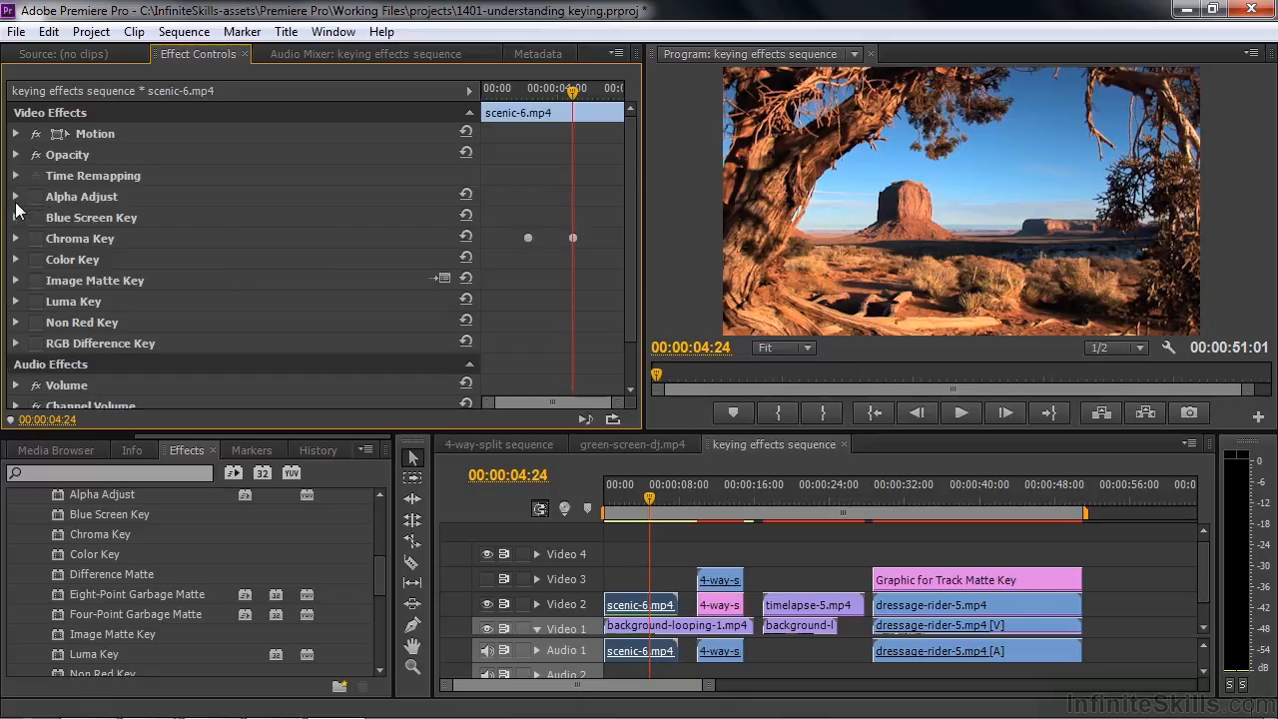
Examine the keying effects applied to scenic-6.mp4, and compare them with the matte and key effects available in the effects library
left_click(78, 202)
left_click(72, 216)
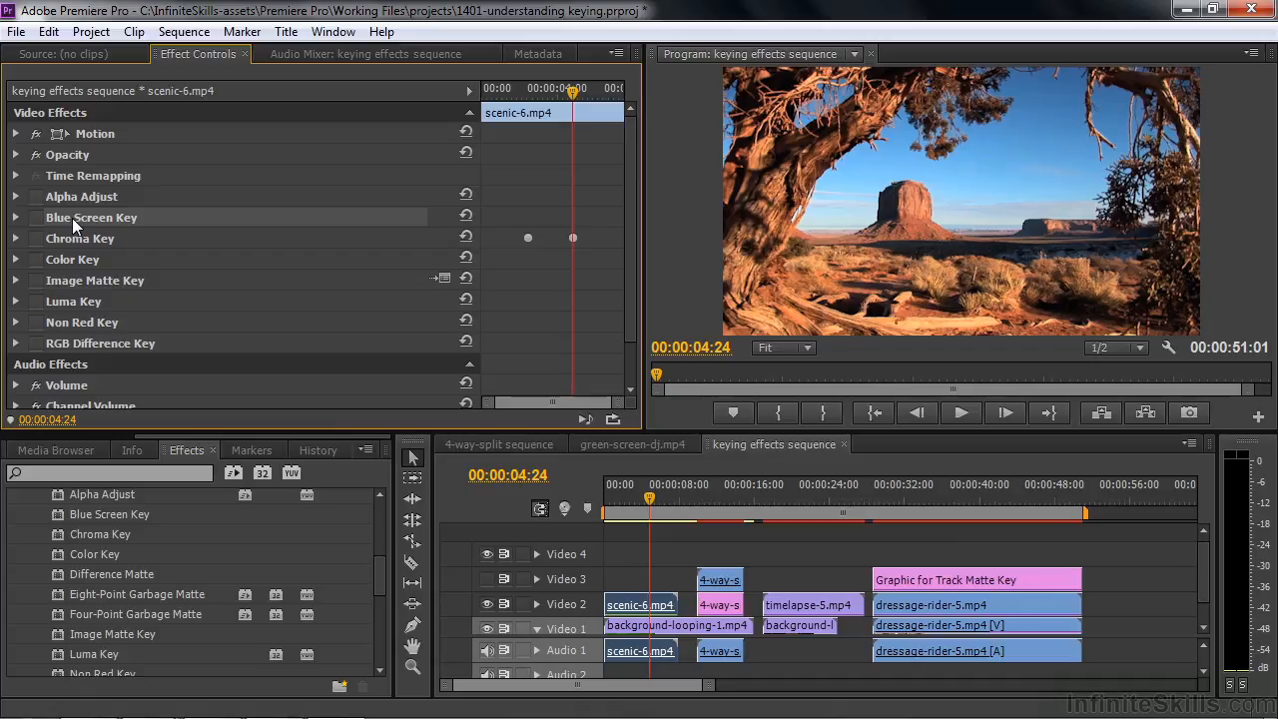
left_click(76, 239)
left_click(90, 337)
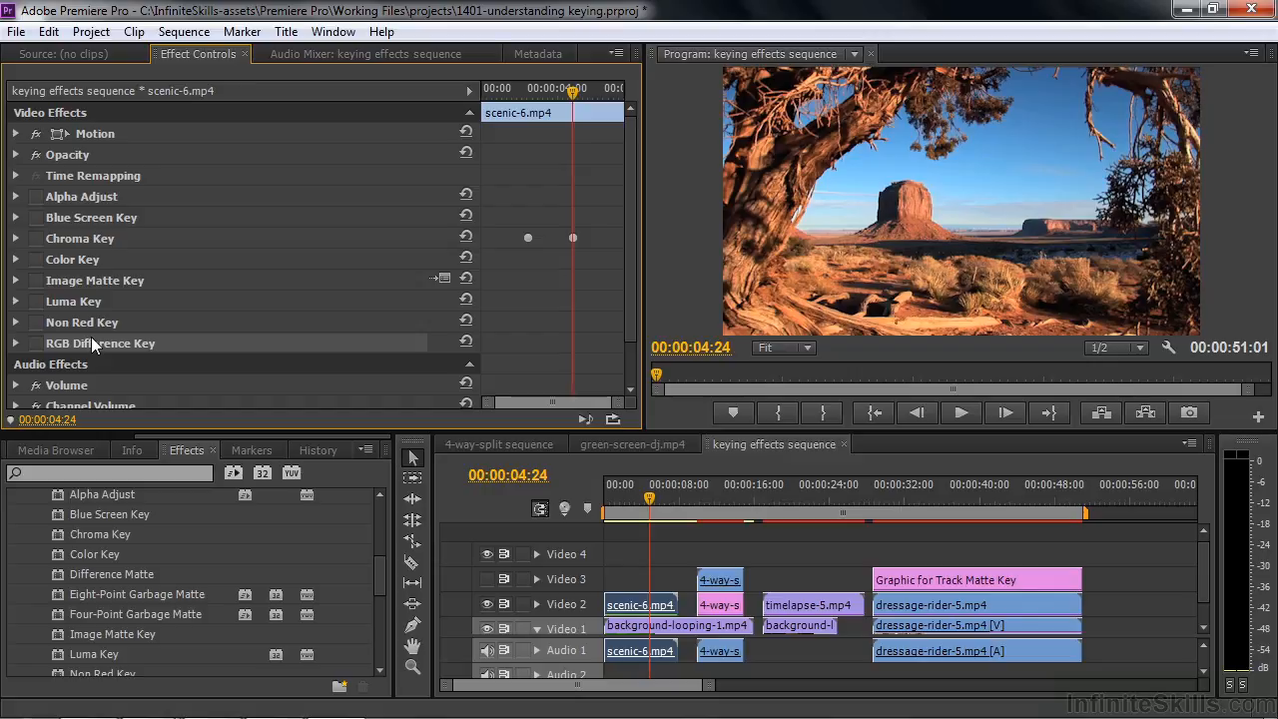
left_click(99, 215)
left_click(94, 239)
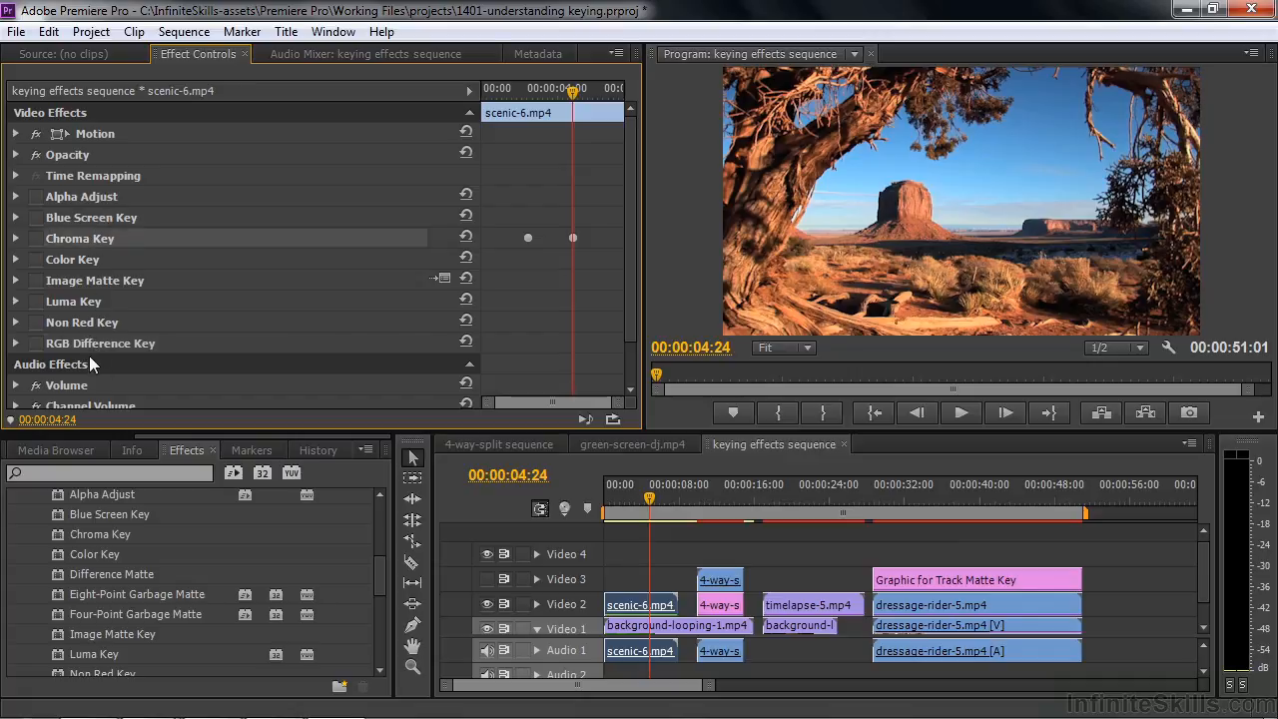
left_click(93, 343)
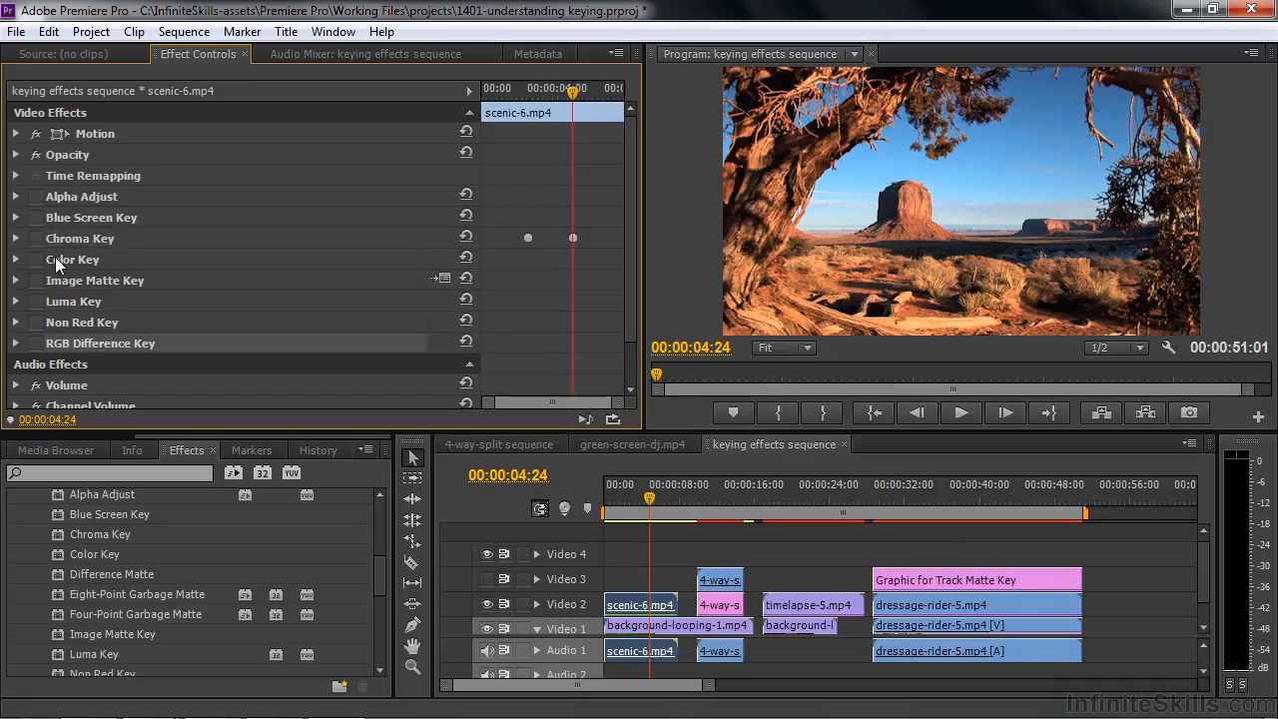
left_click(54, 257)
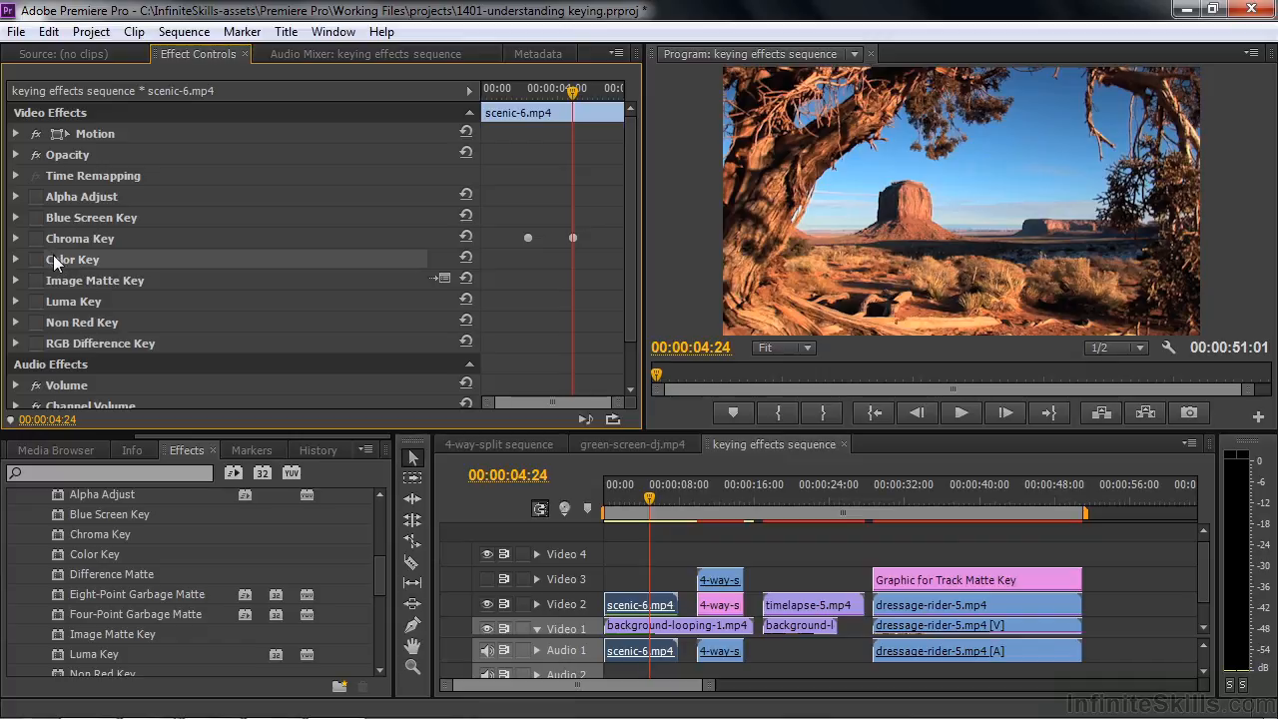
left_click(366, 569)
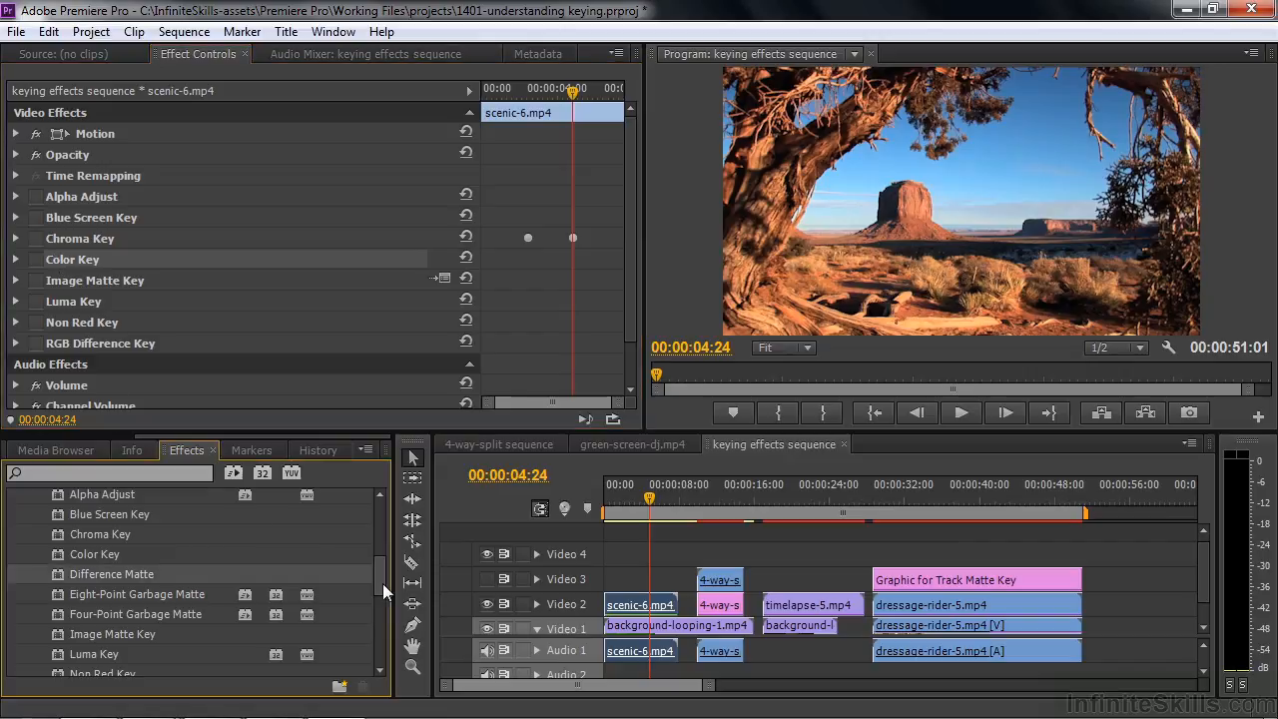
mouse_move(383, 586)
left_mouse_down()
mouse_move(379, 638)
mouse_move(380, 588)
left_mouse_up()
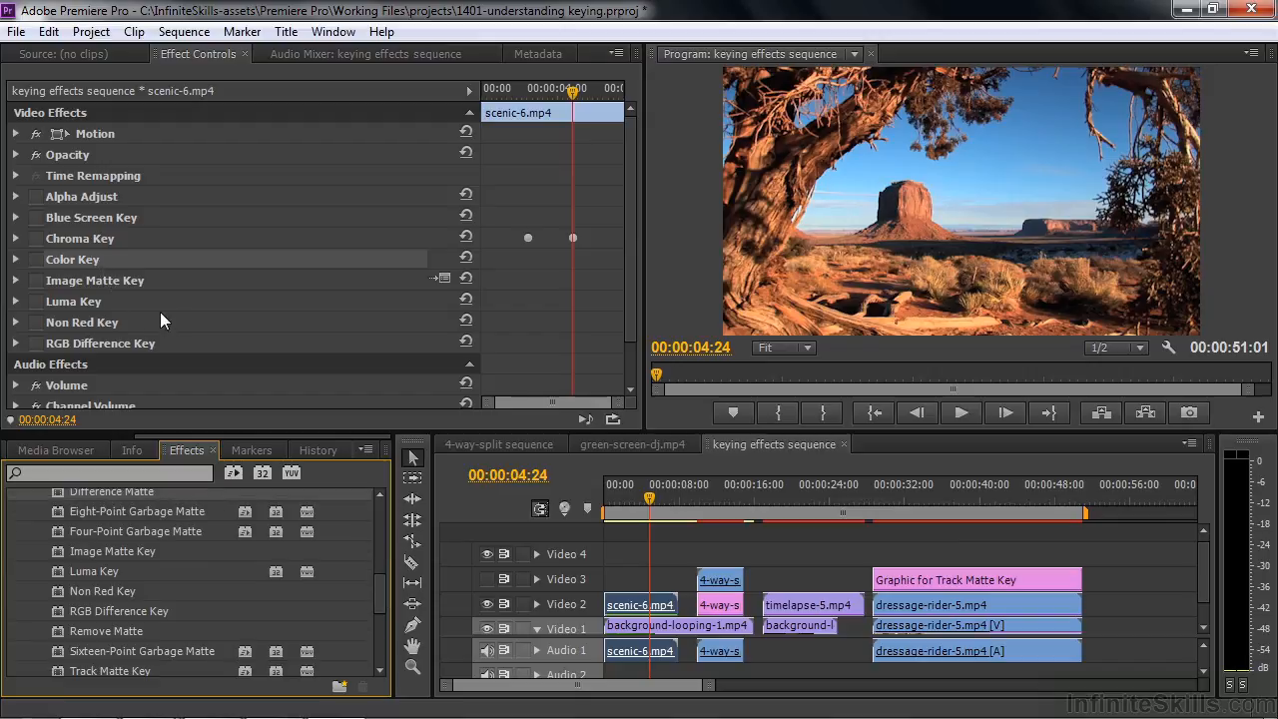
Try Blue Screen Key on scenic-6.mp4 with the threshold set to 35.4%, and switch the effect back off
left_click(97, 218)
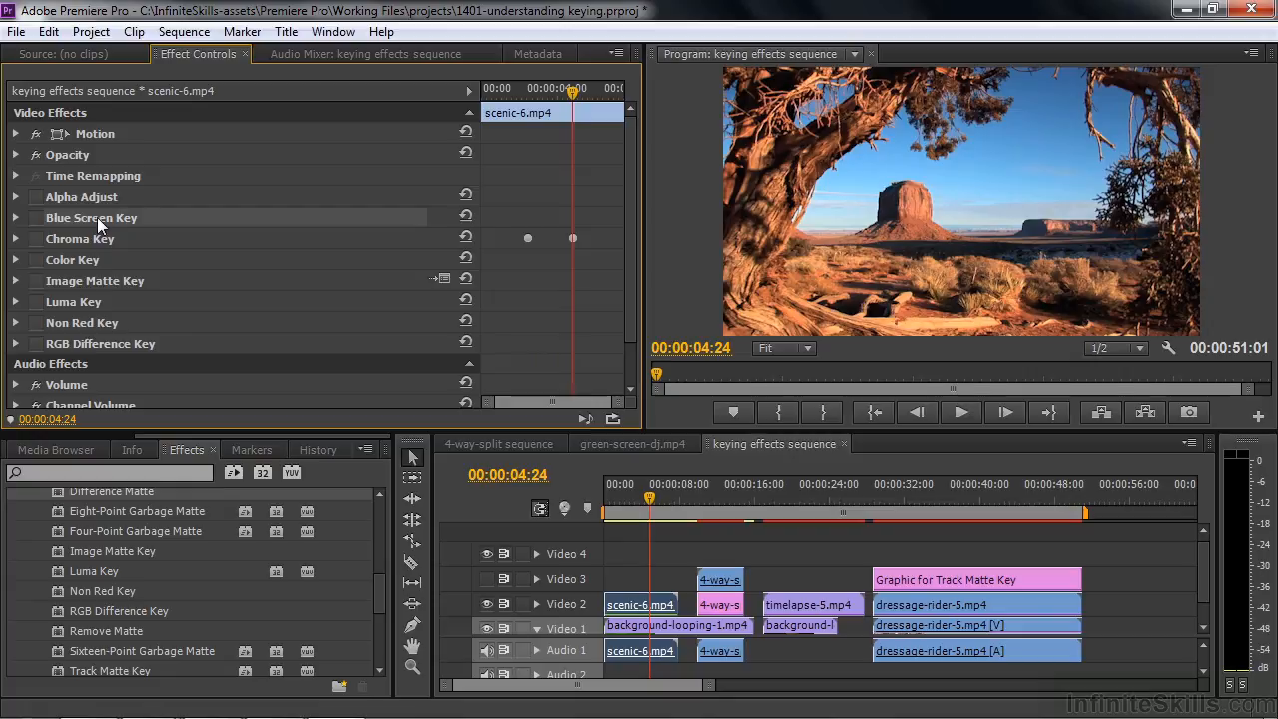
left_click(35, 217)
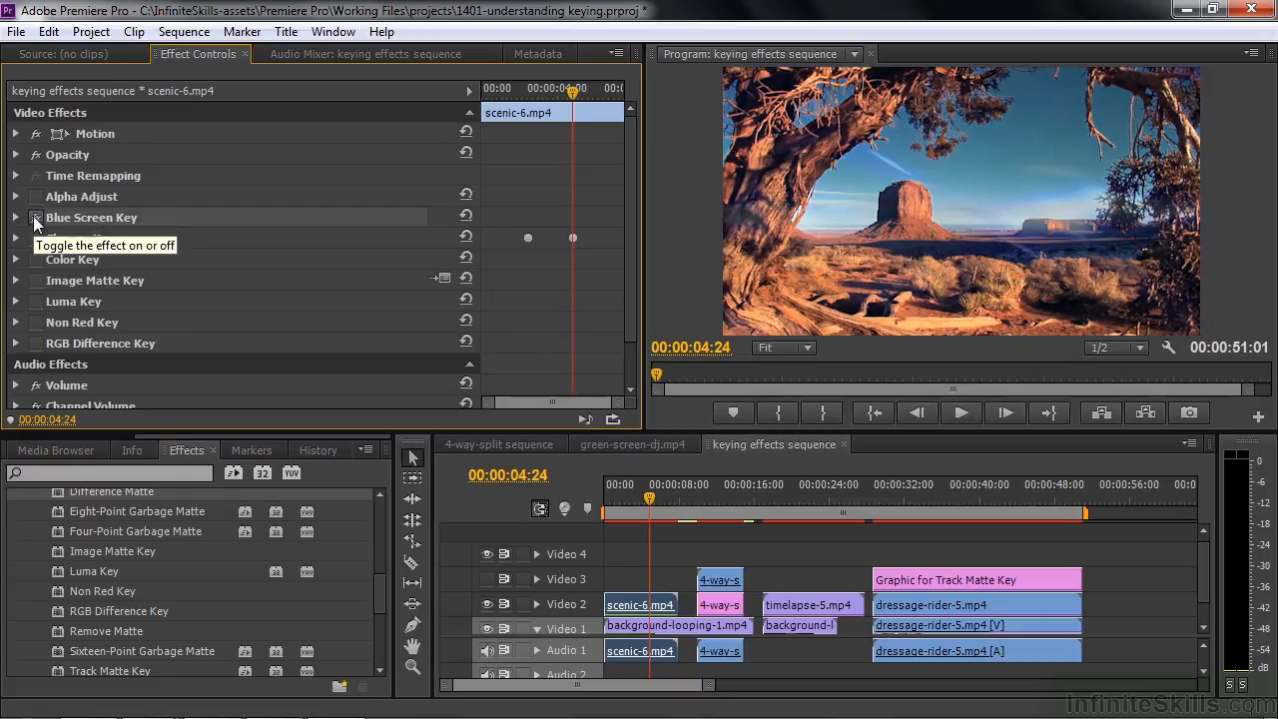
left_click(35, 218)
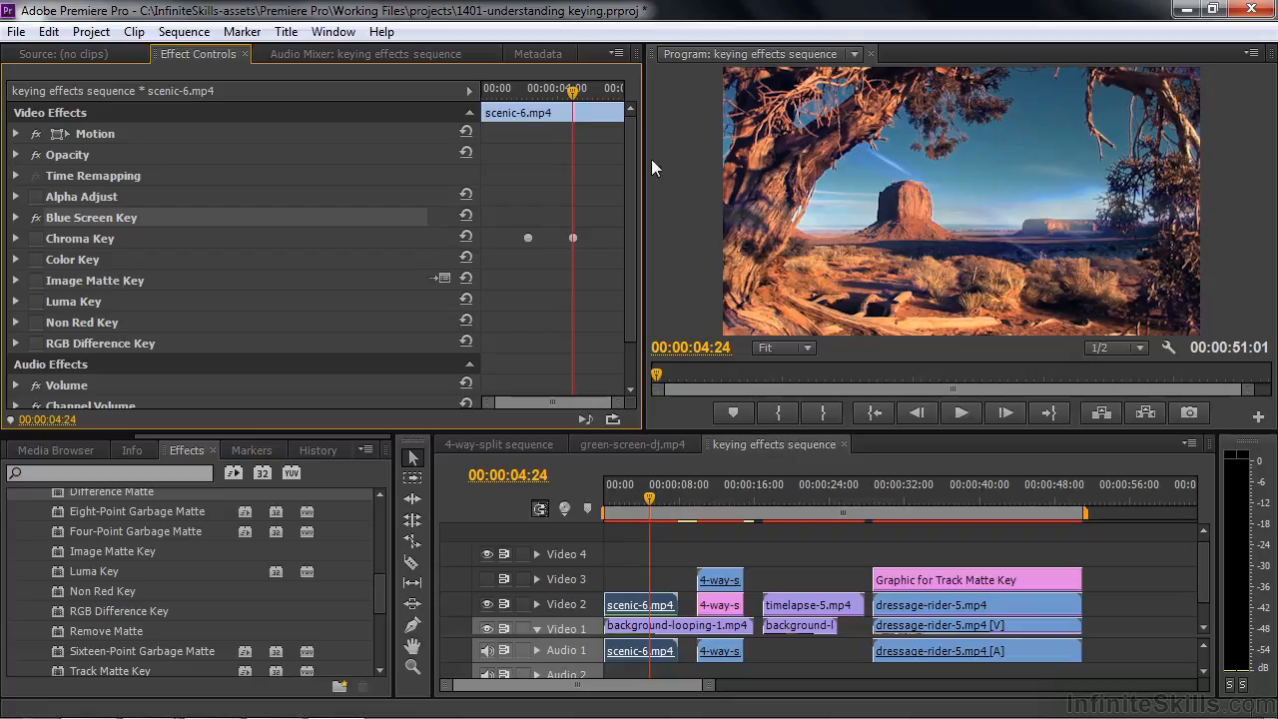
left_click(15, 218)
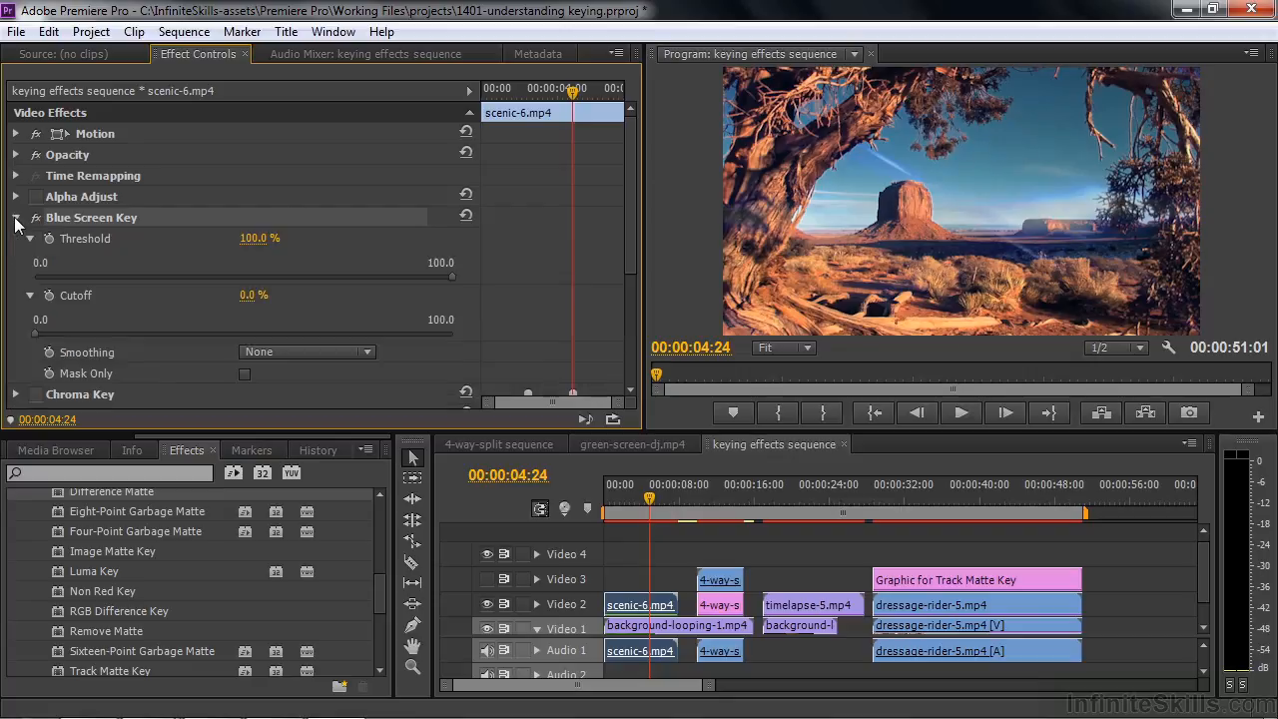
left_click_drag(455, 275, 181, 278)
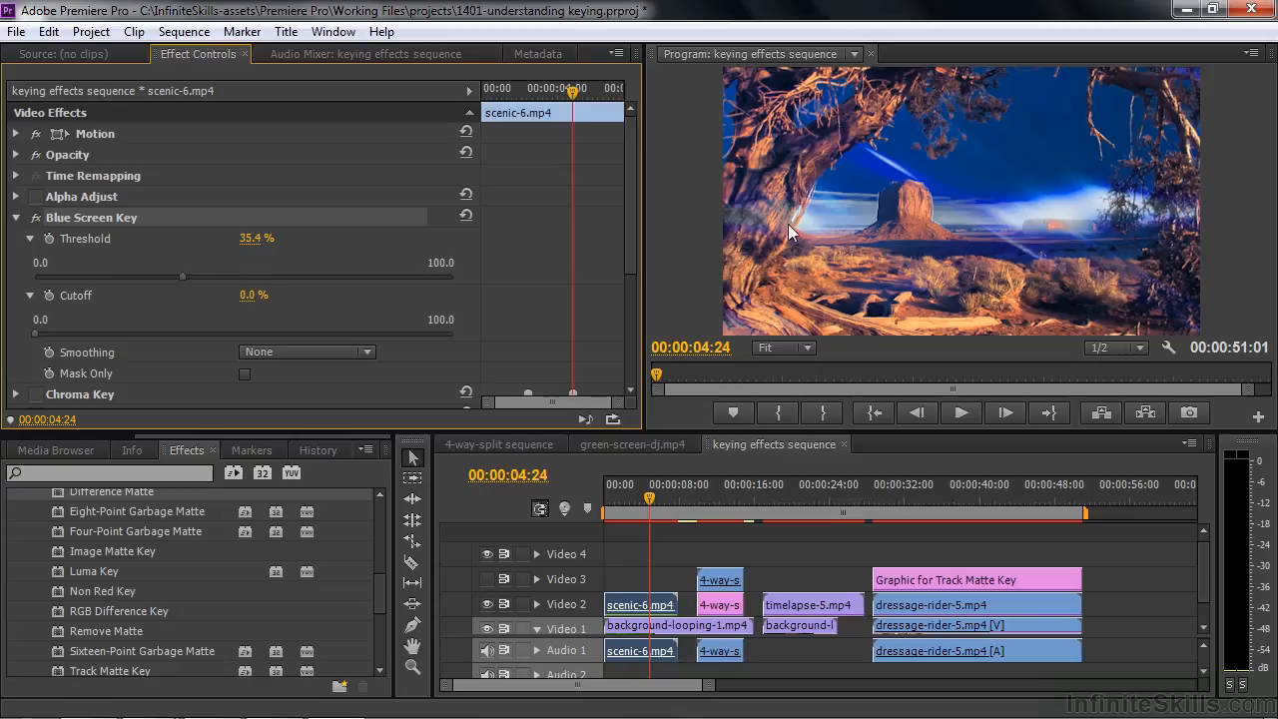
left_click(36, 218)
left_click(16, 218)
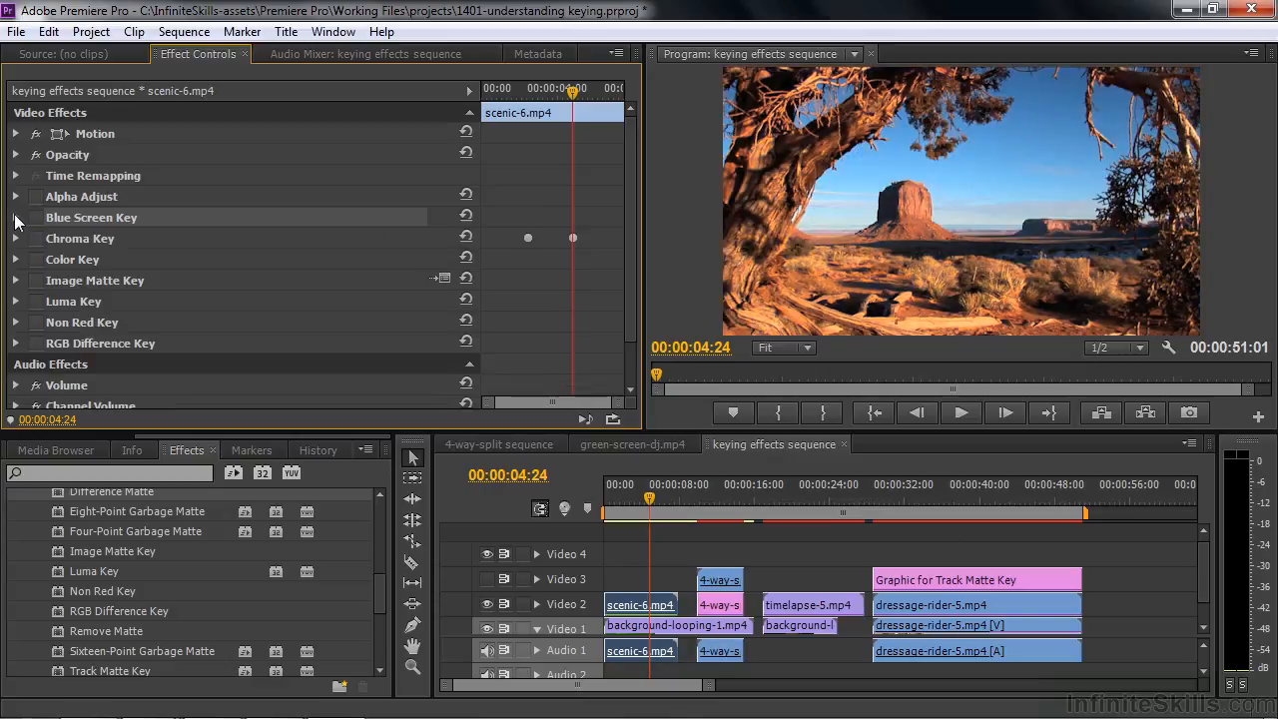
Try Chroma Key on scenic-6.mp4 with the blue sky sampled as colour and similarity at 46.4%, and switch the effect back off
left_click(78, 243)
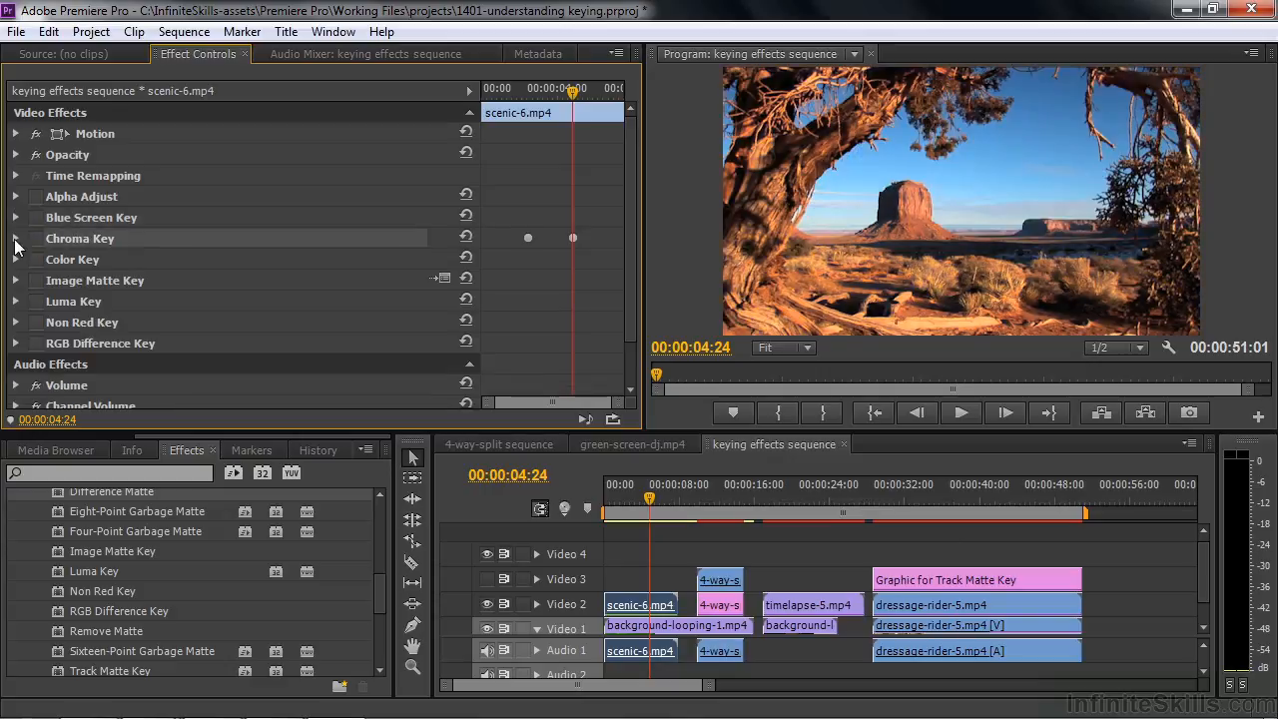
left_click(35, 239)
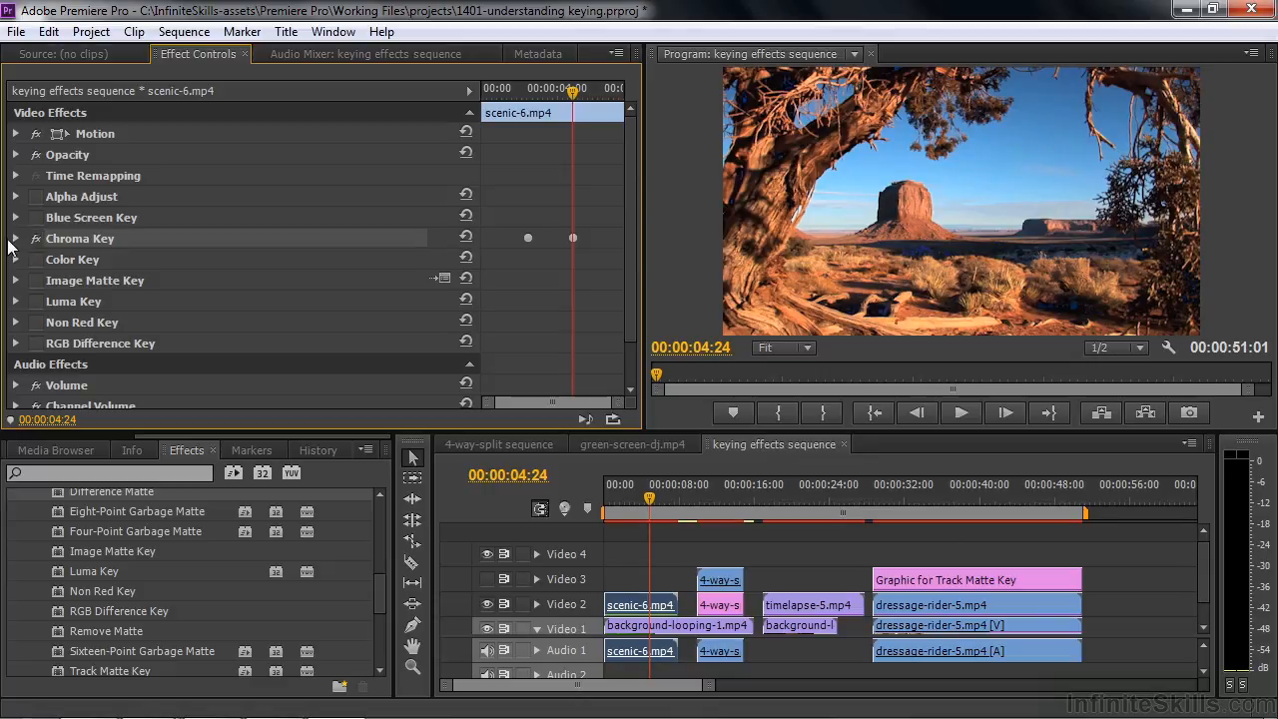
left_click(15, 238)
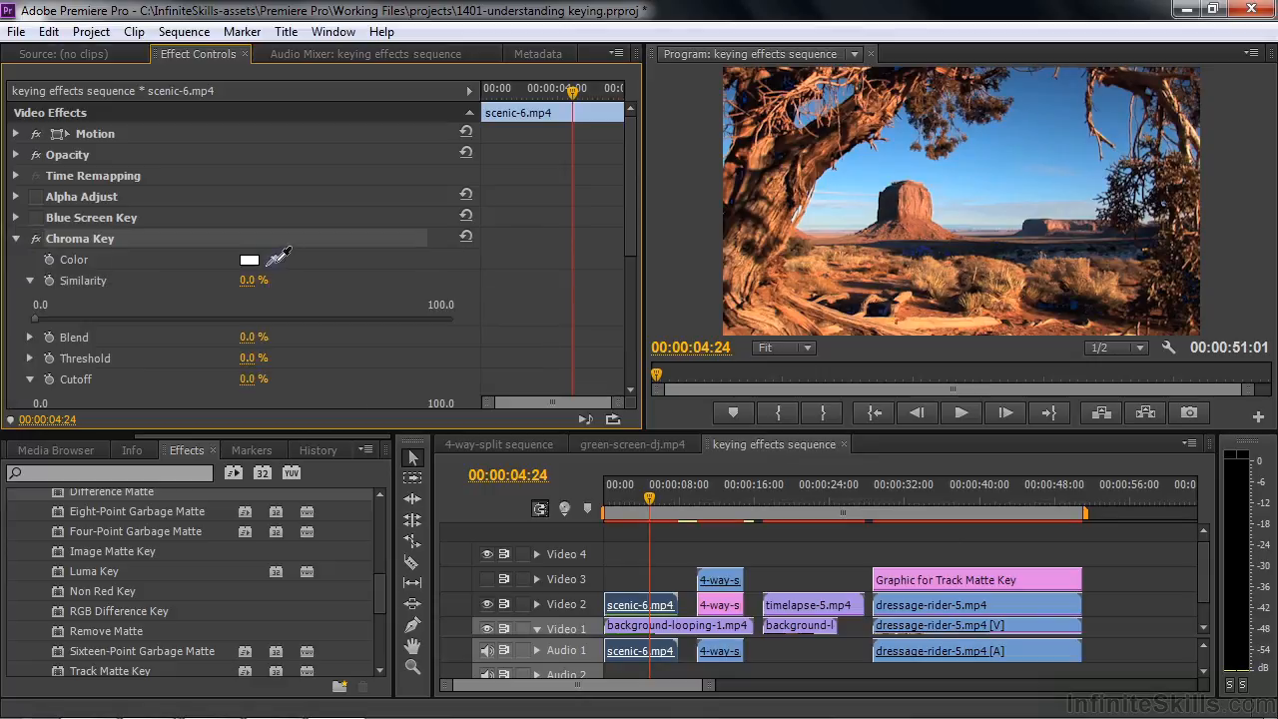
left_click_drag(267, 261, 993, 189)
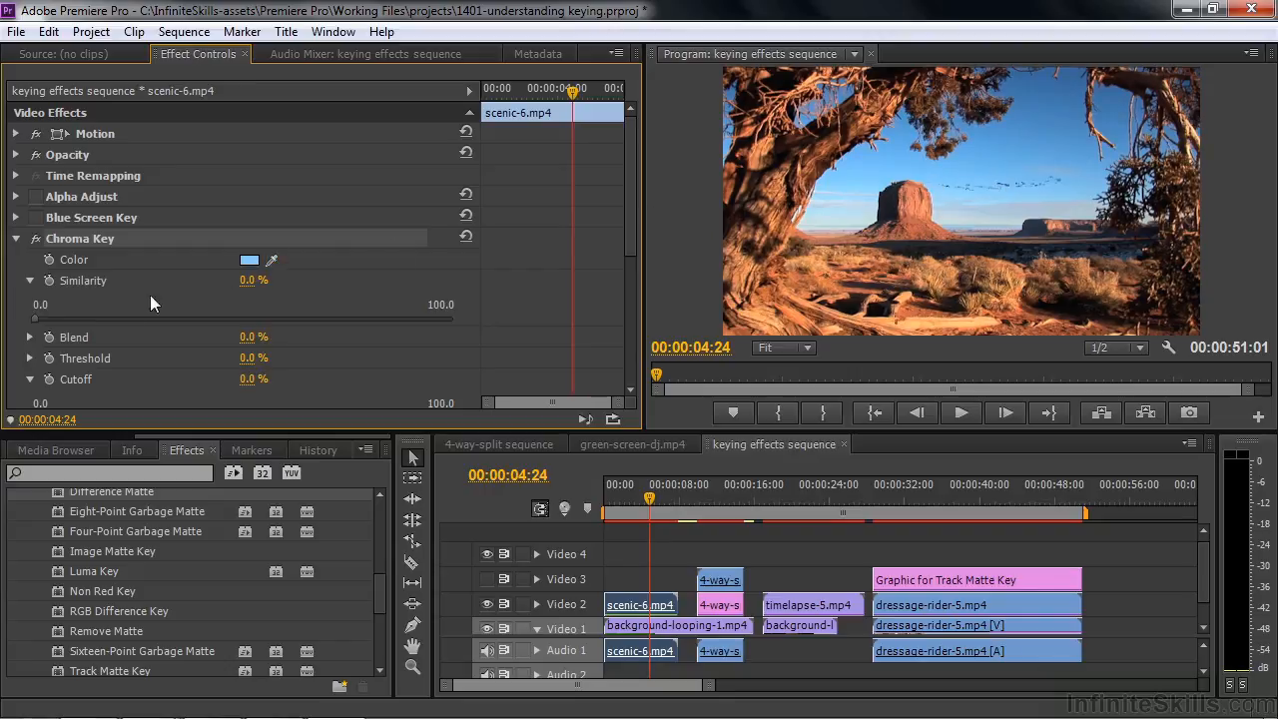
left_click_drag(34, 318, 232, 335)
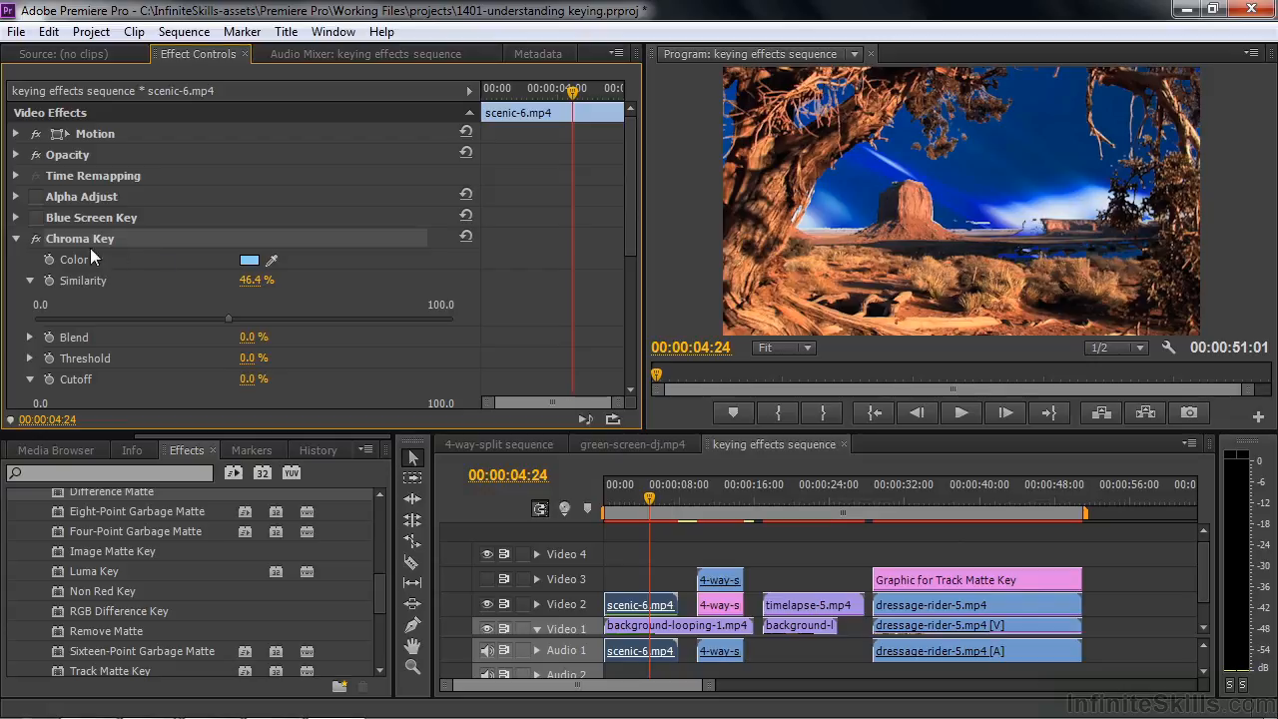
left_click(35, 239)
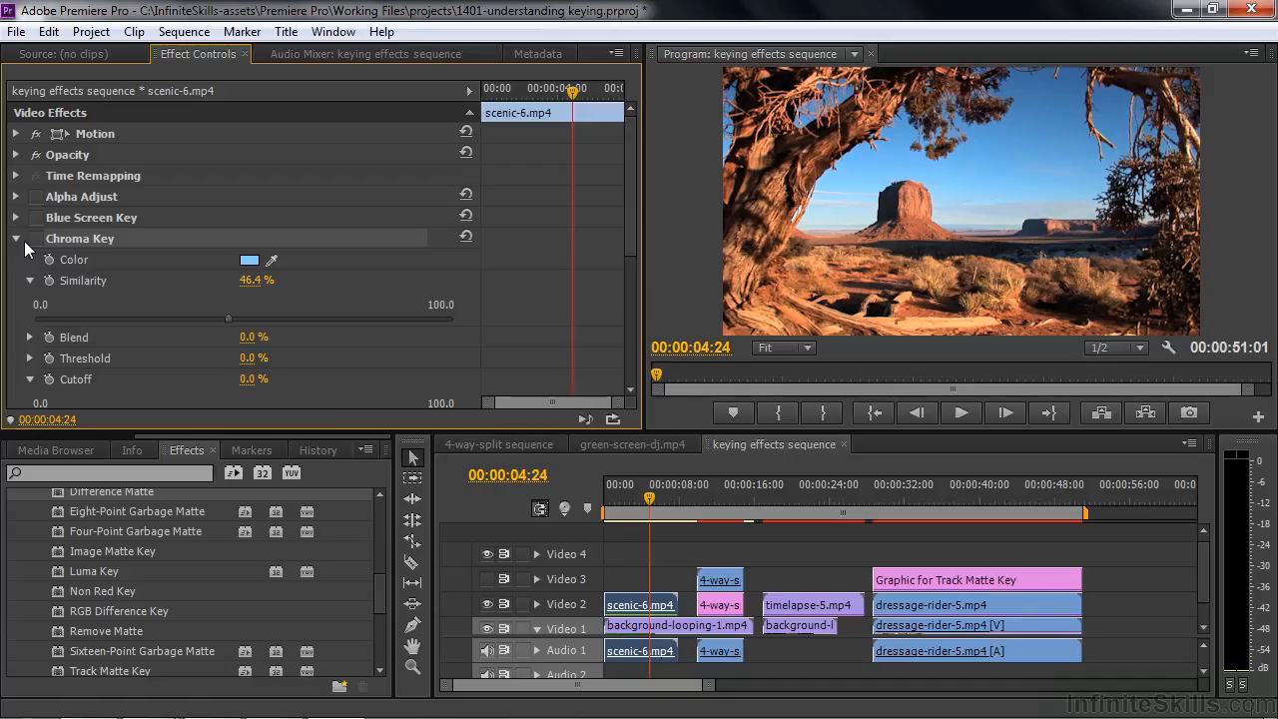
left_click(16, 238)
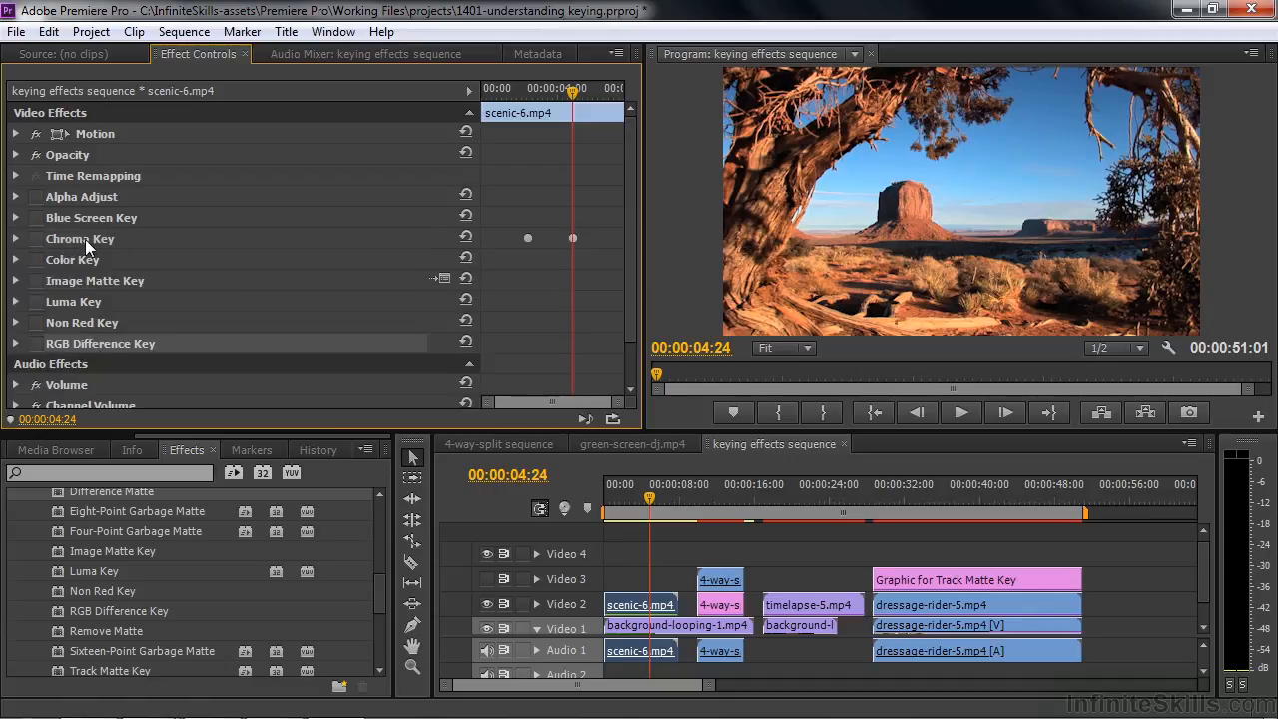
Try RGB Difference Key on scenic-6.mp4 with the blue sky sampled as colour and similarity at 61%, and switch the effect back off
left_click(15, 343)
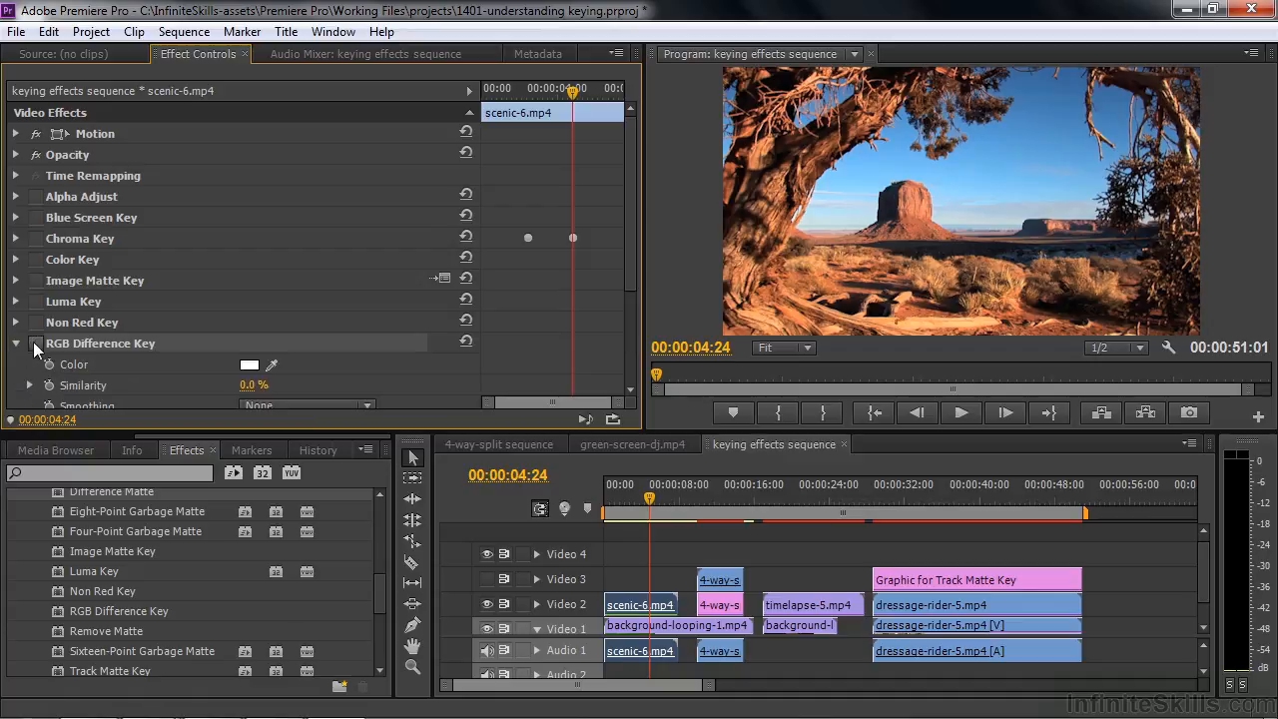
left_click_drag(631, 283, 632, 346)
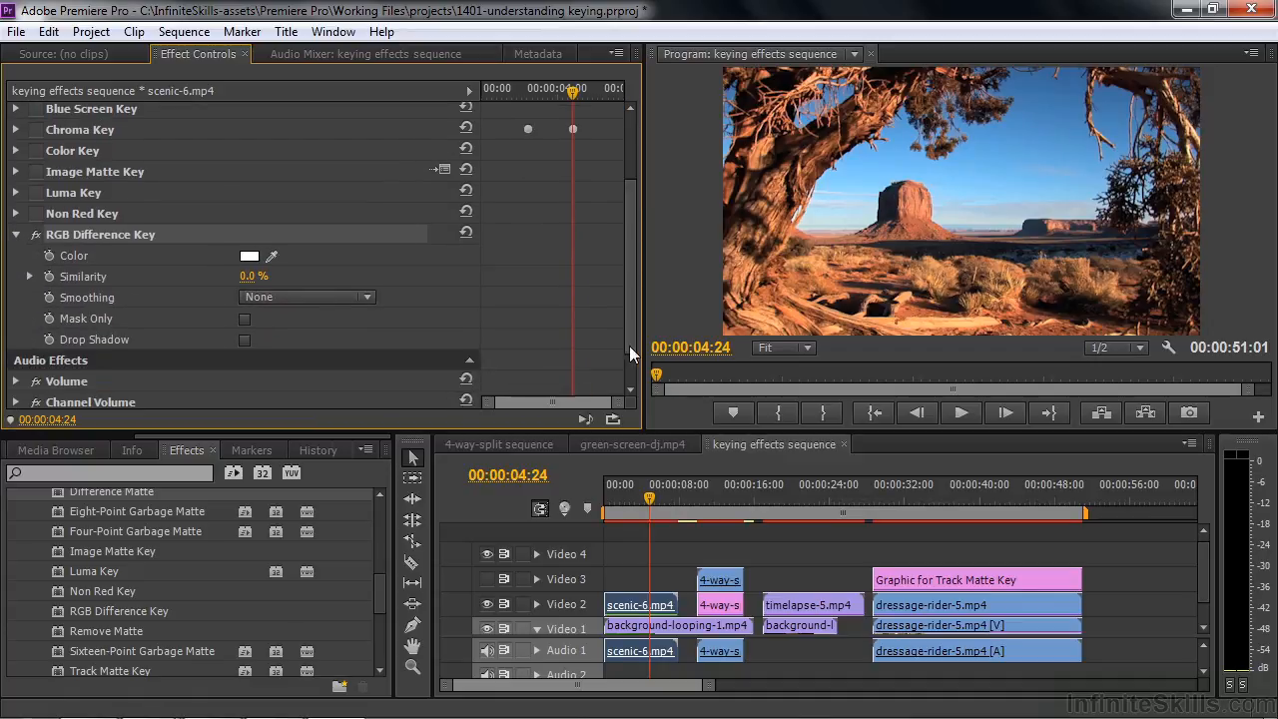
left_click_drag(269, 256, 845, 180)
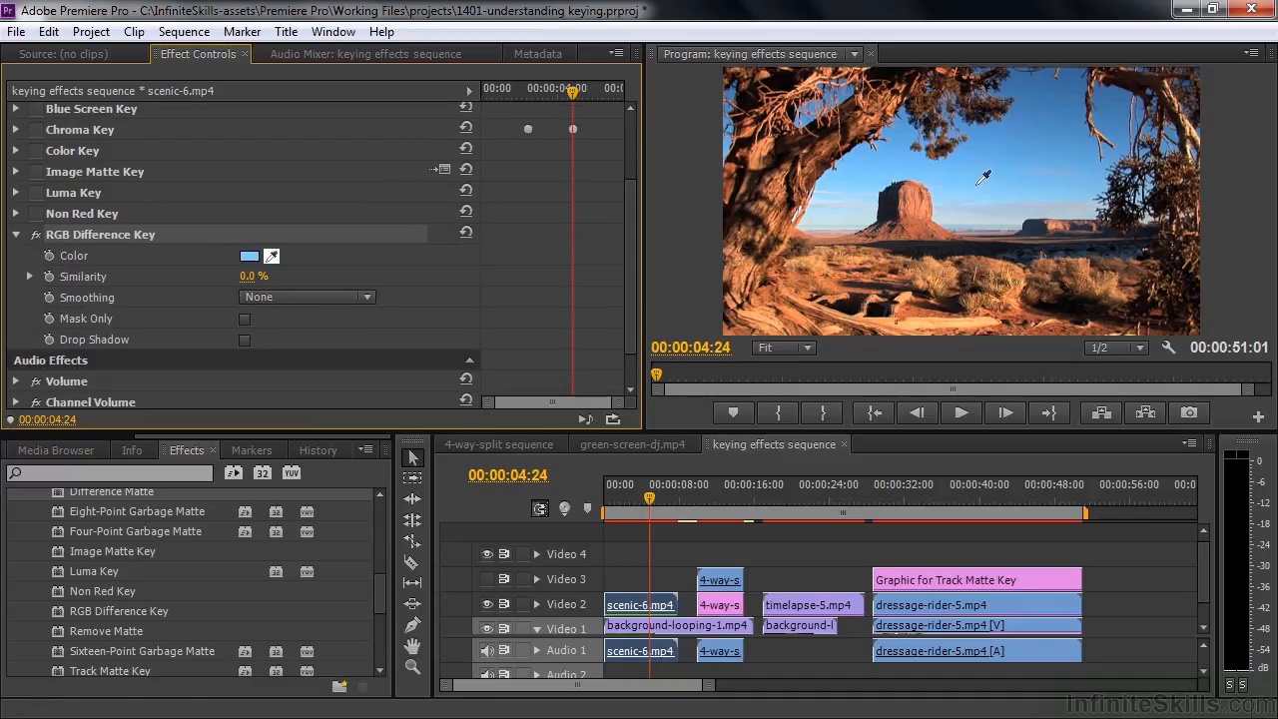
left_click_drag(290, 276, 350, 277)
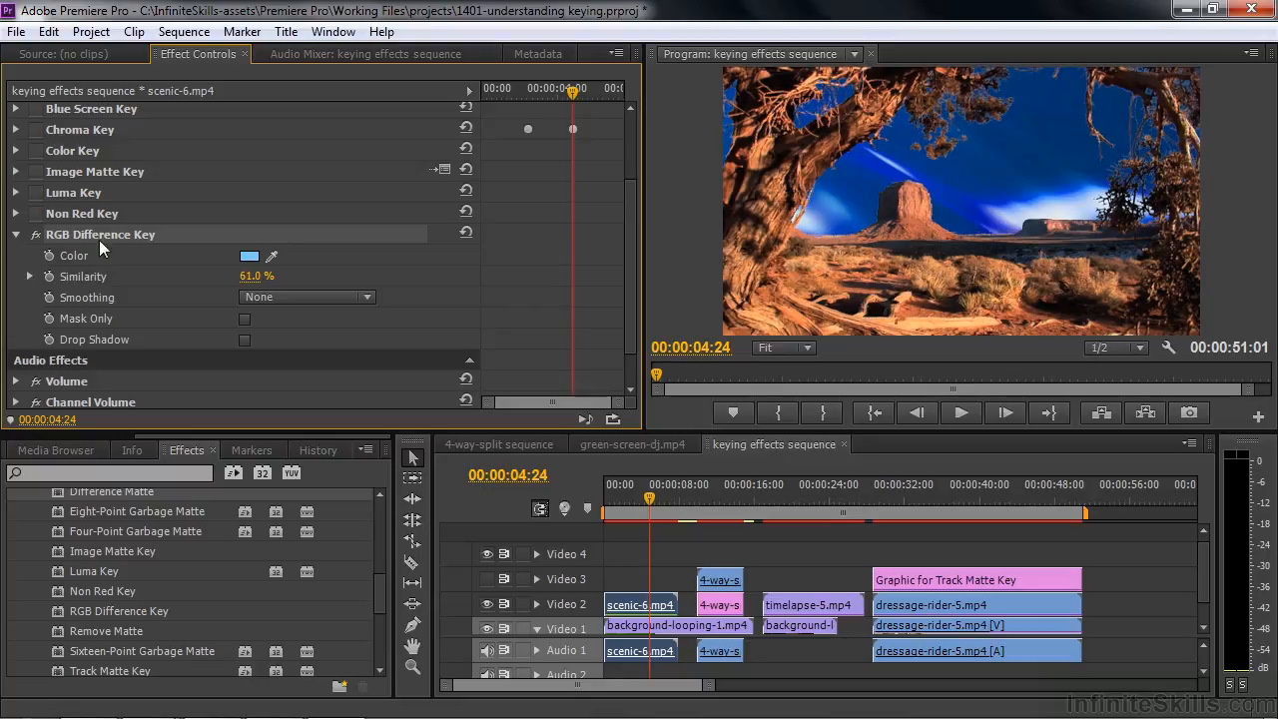
left_click(39, 236)
left_click(16, 235)
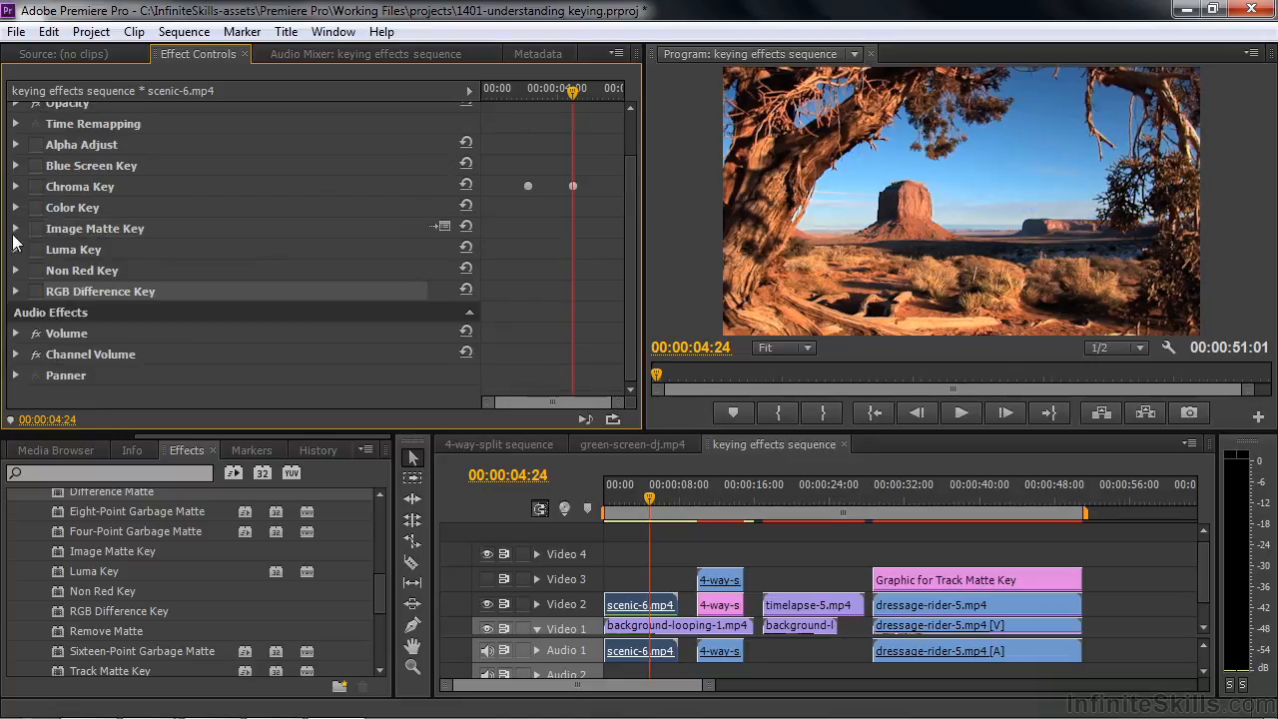
Switch on Color Key for scenic-6.mp4, sample the blue sky as the key colour, and set the colour tolerance to 163
left_click(36, 207)
left_click(16, 207)
left_click_drag(275, 224, 1003, 184)
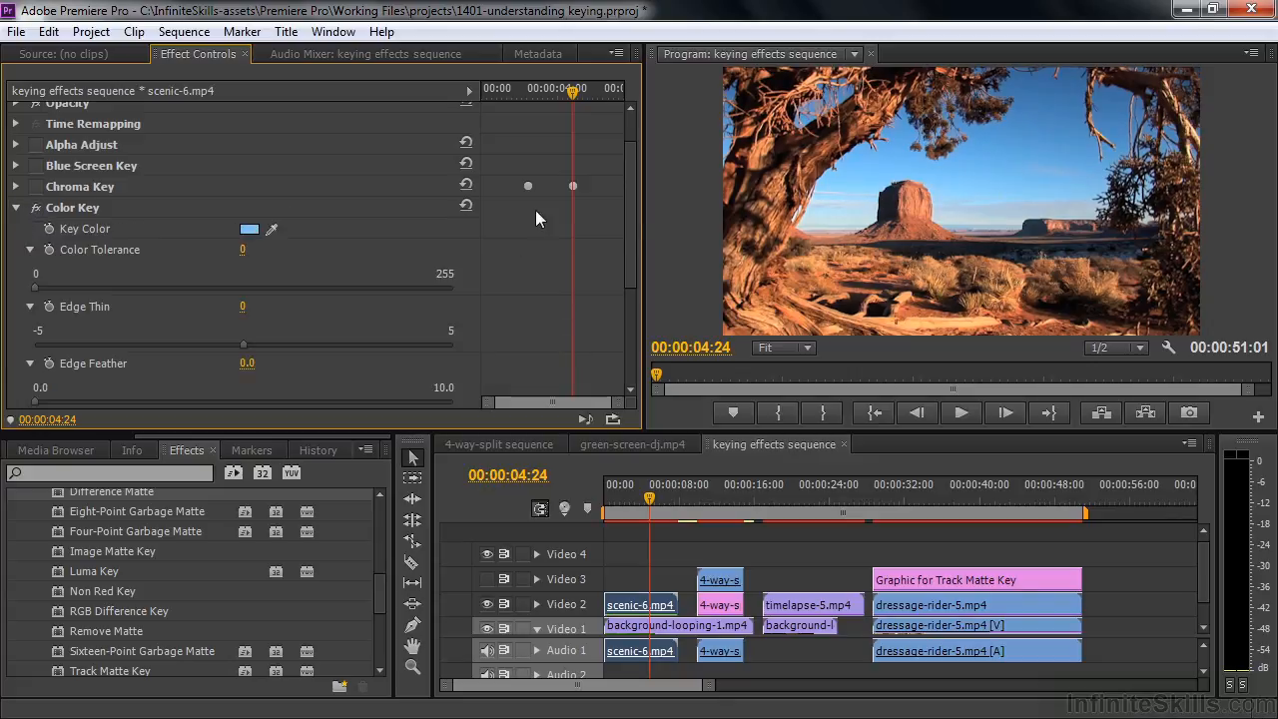
left_click_drag(38, 289, 302, 300)
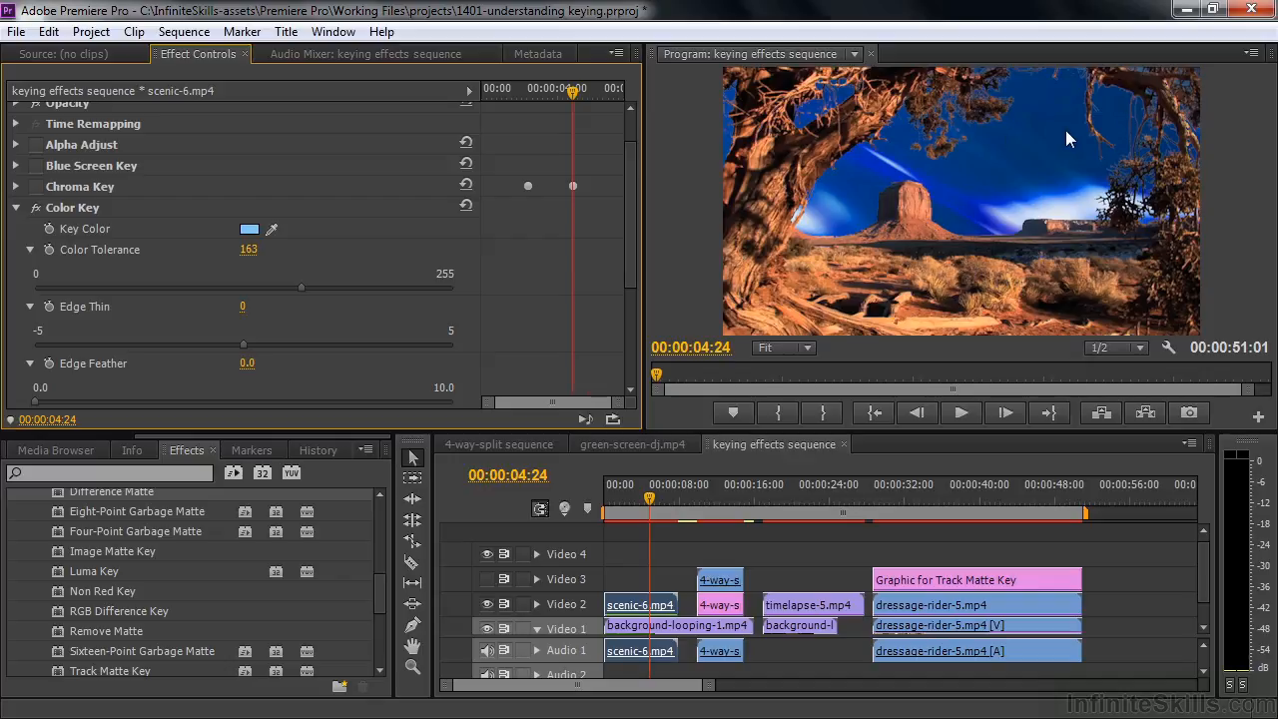
Try Color Key's edge thin, set its edge feather to 4.0, and switch the effect back off
mouse_move(241, 349)
left_mouse_down()
mouse_move(203, 349)
mouse_move(297, 373)
mouse_move(176, 362)
mouse_move(259, 366)
left_mouse_up()
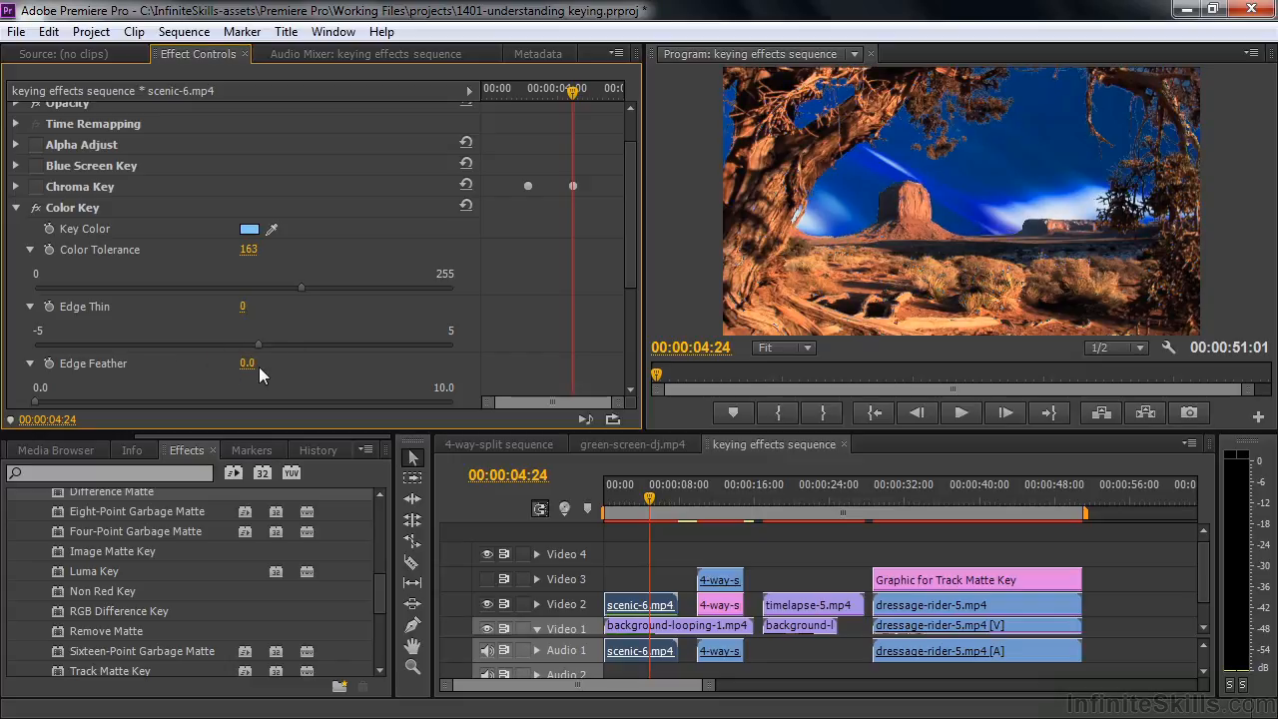
left_click_drag(635, 265, 640, 336)
left_click_drag(37, 255, 202, 263)
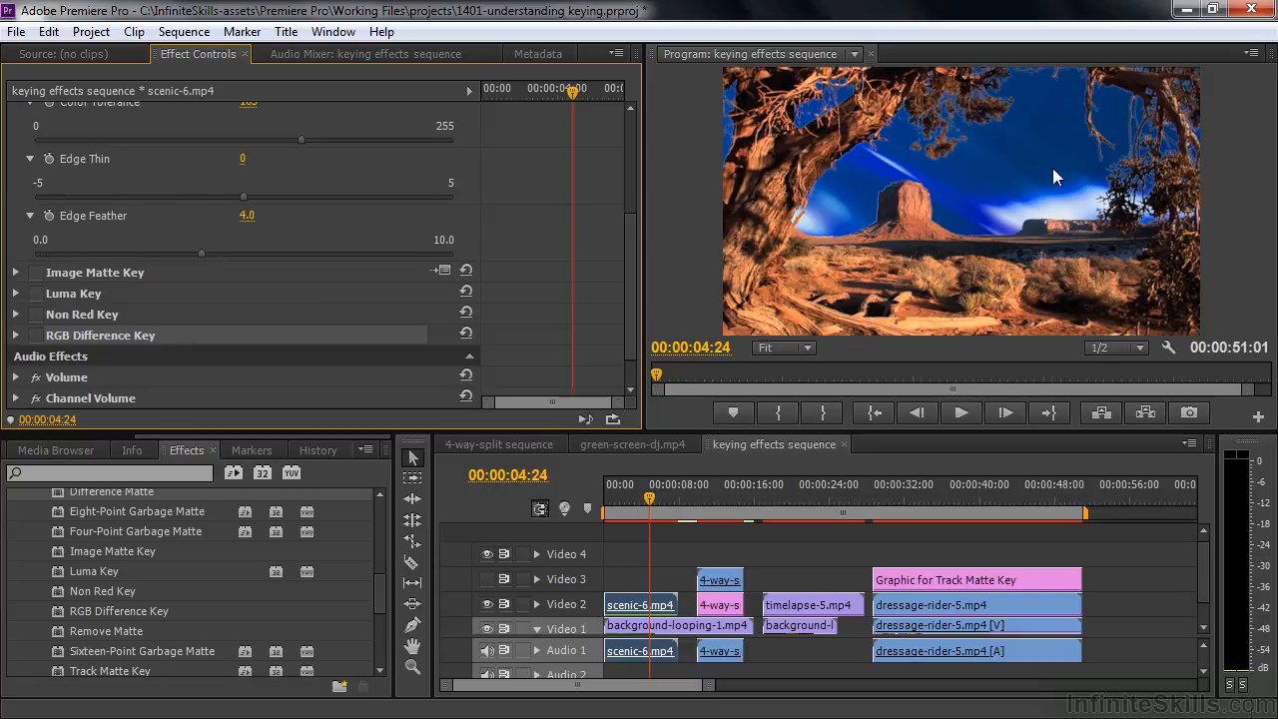
scroll(104, 209, "up", 3)
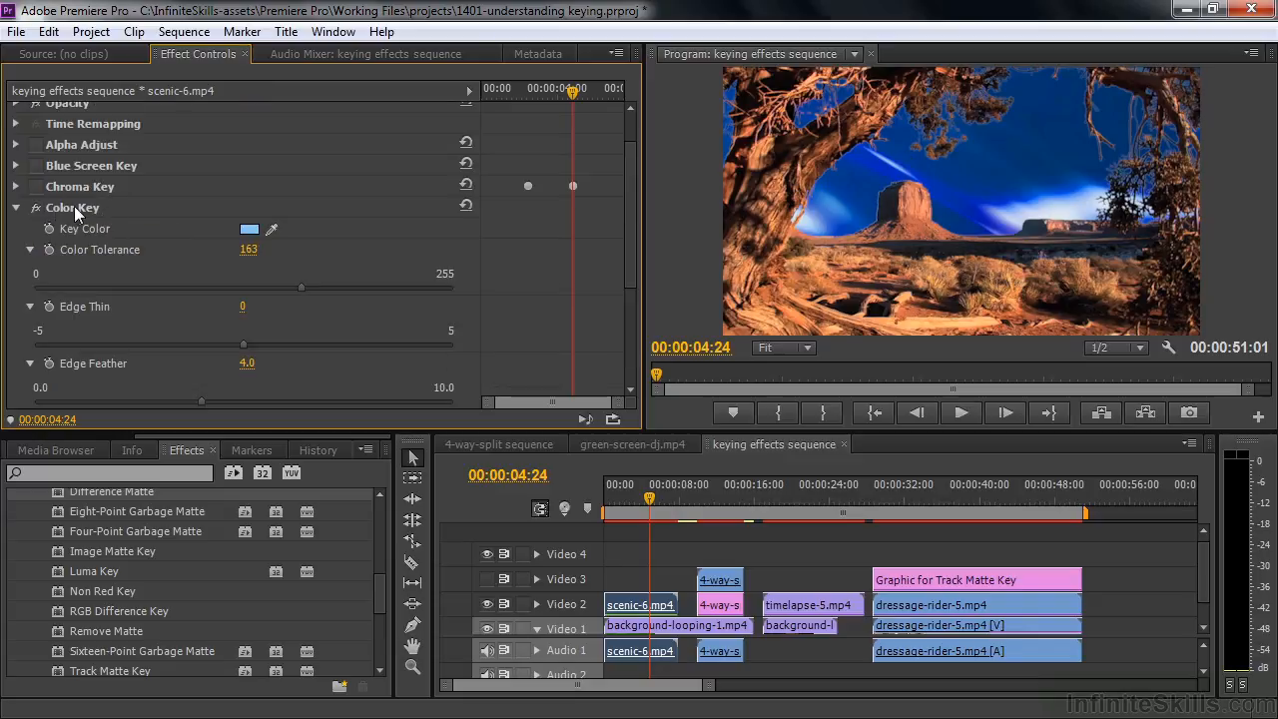
left_click(35, 208)
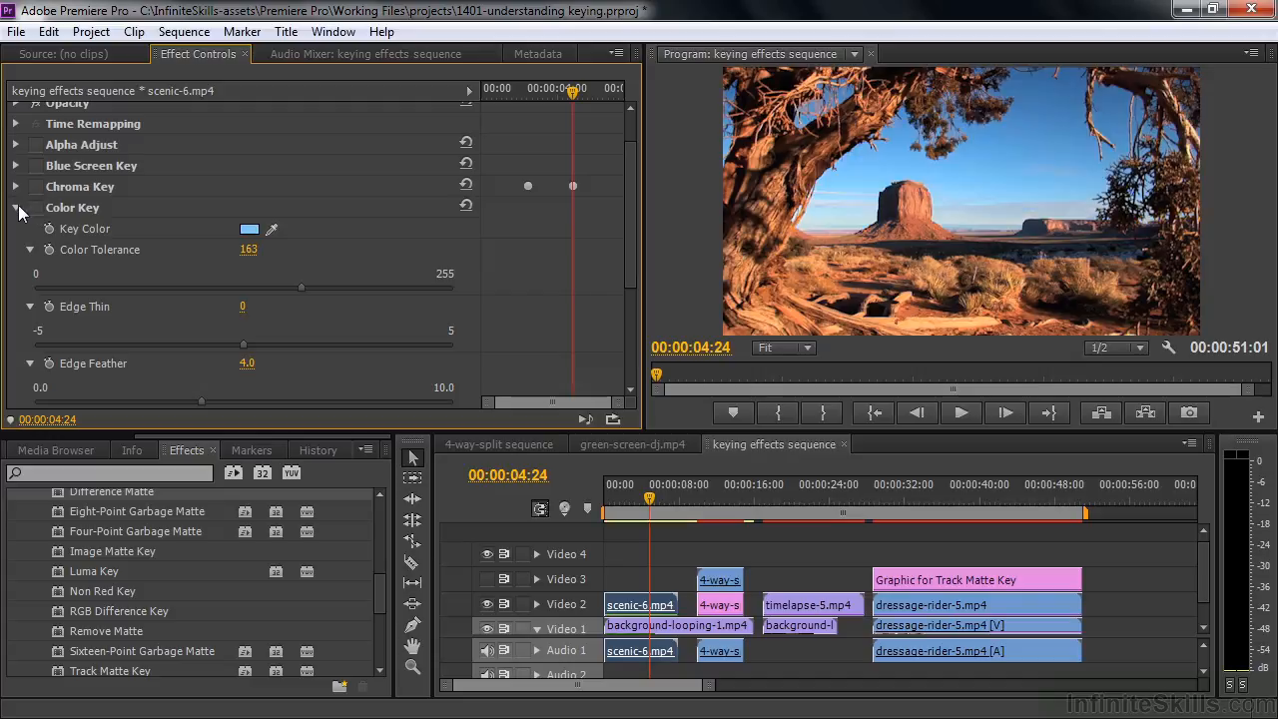
left_click(15, 208)
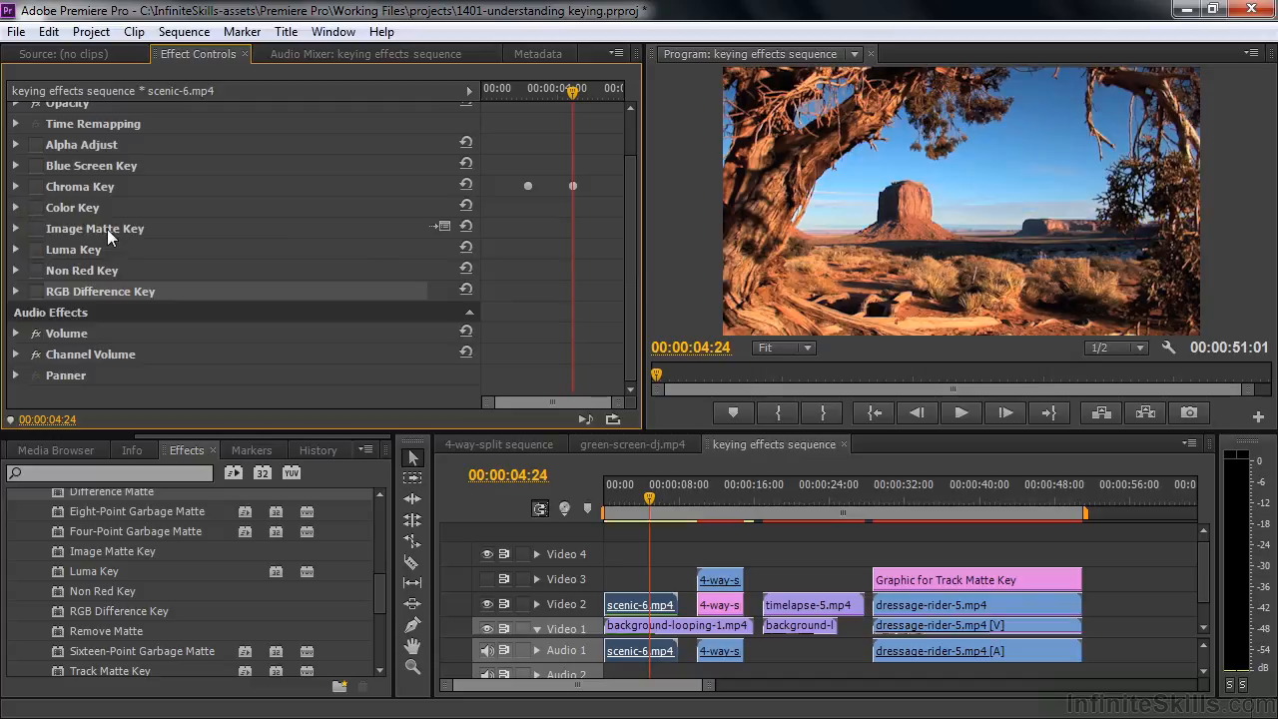
Switch on Image Matte Key for scenic-6.mp4 and load a matte image from the other assets folder in Working Files
left_click(35, 228)
left_click(15, 228)
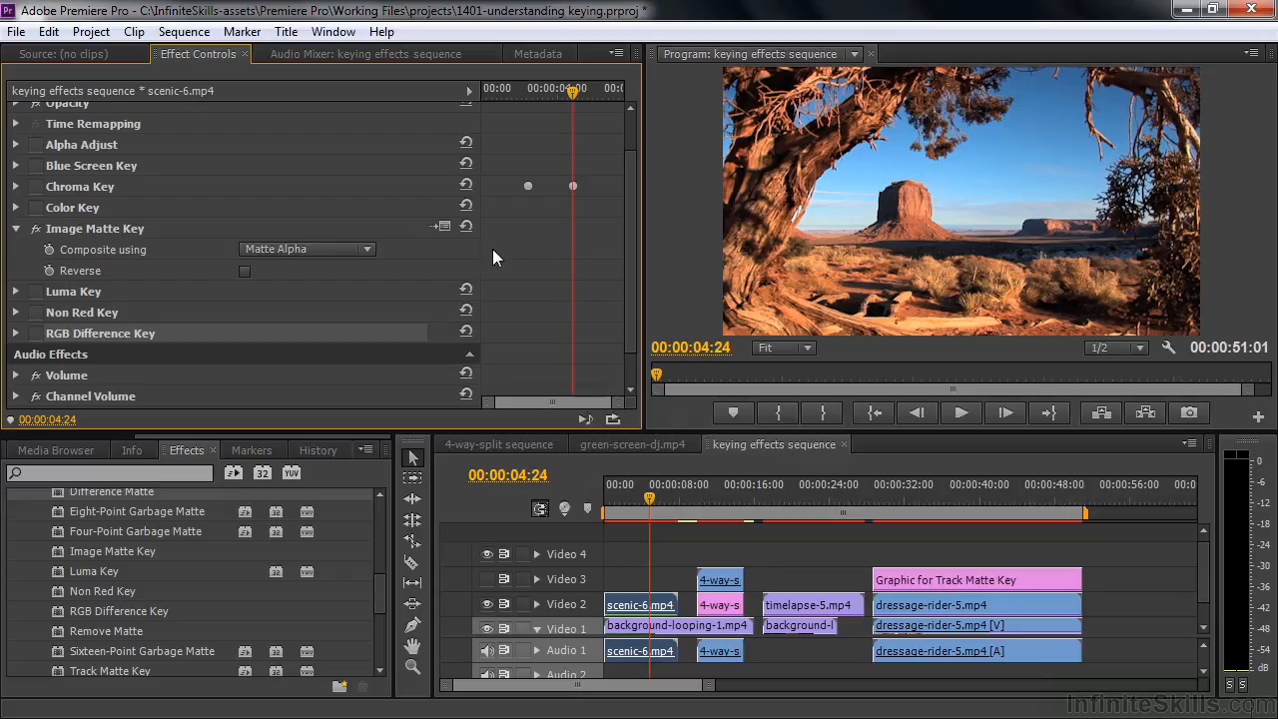
left_click(439, 227)
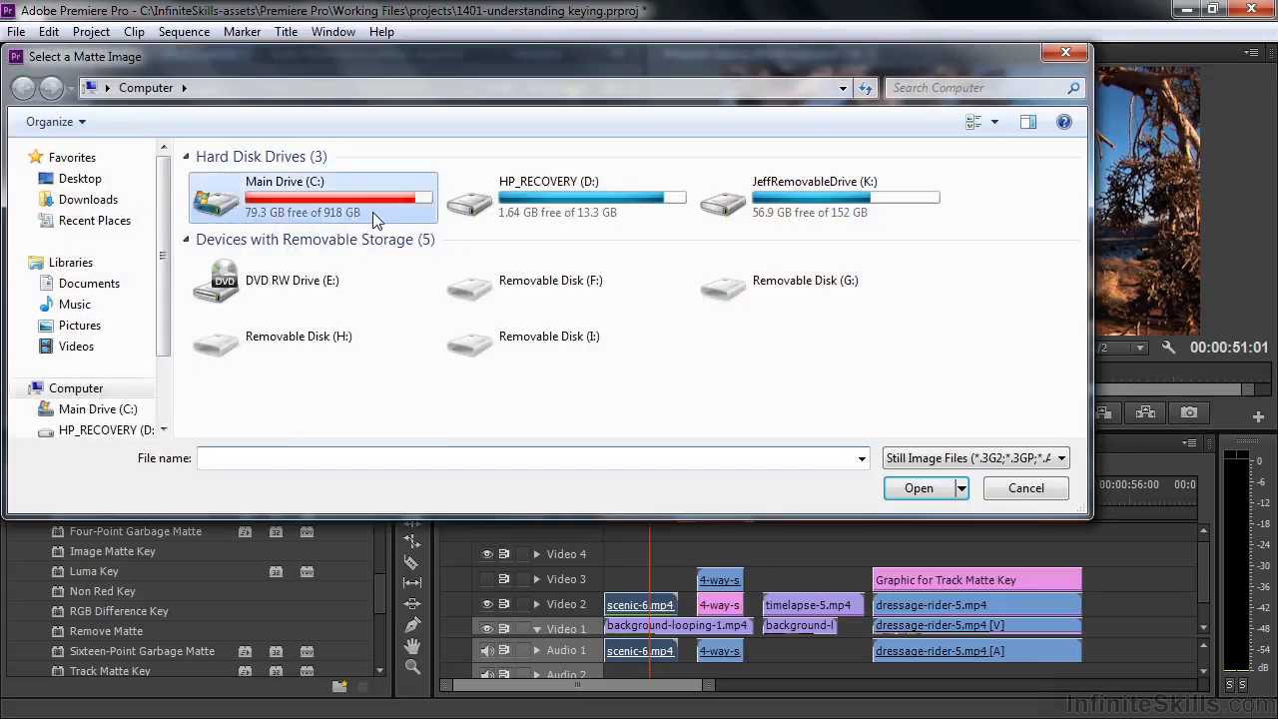
double_click(375, 216)
left_click(289, 187)
double_click(289, 185)
double_click(241, 182)
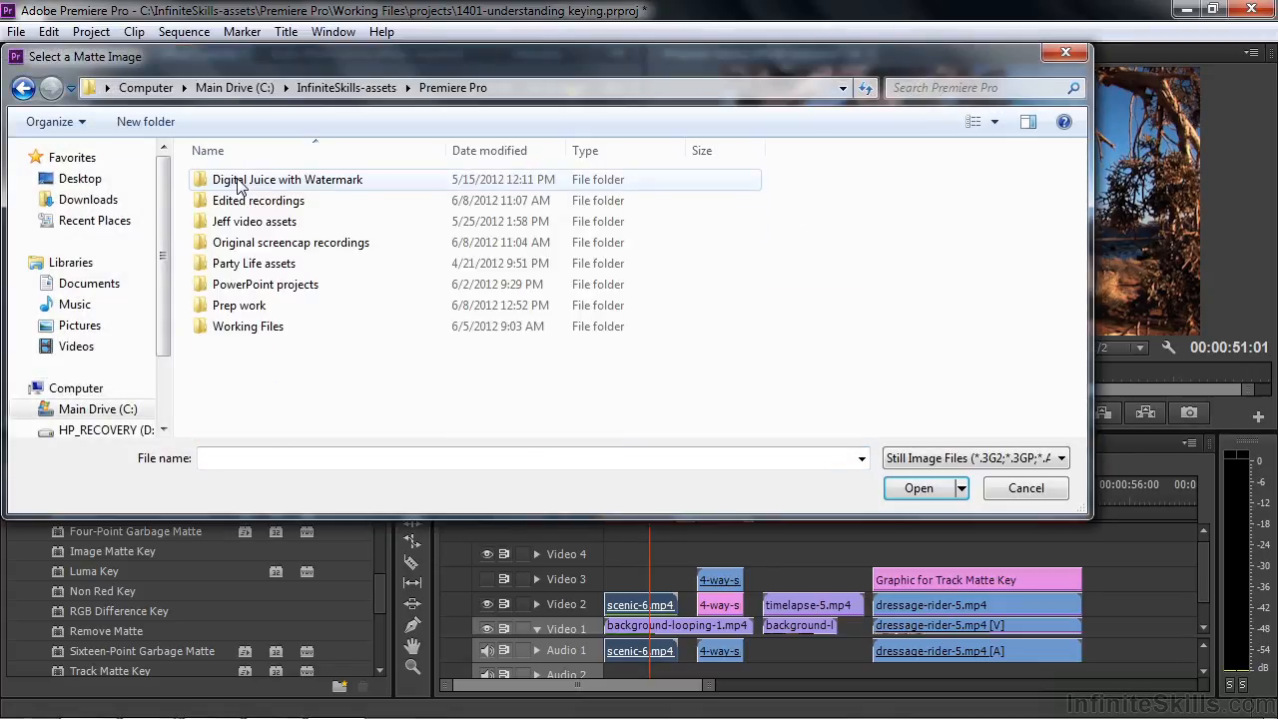
double_click(238, 328)
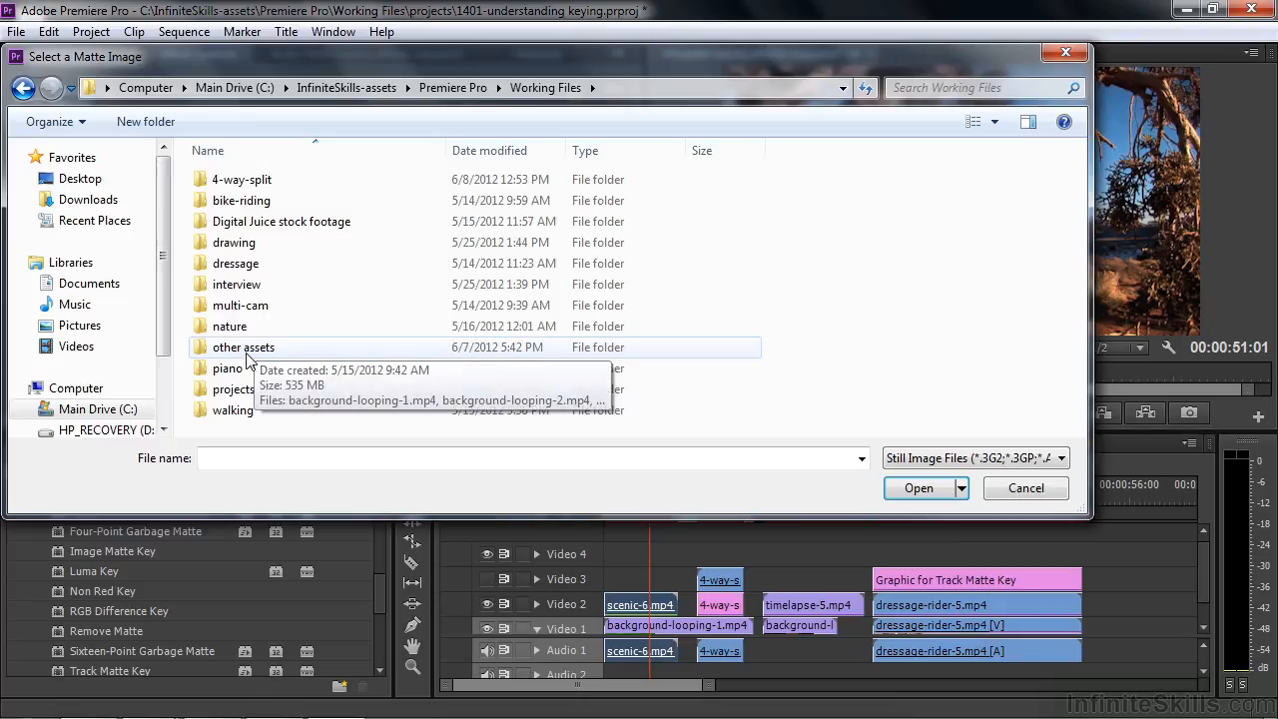
double_click(256, 348)
double_click(582, 196)
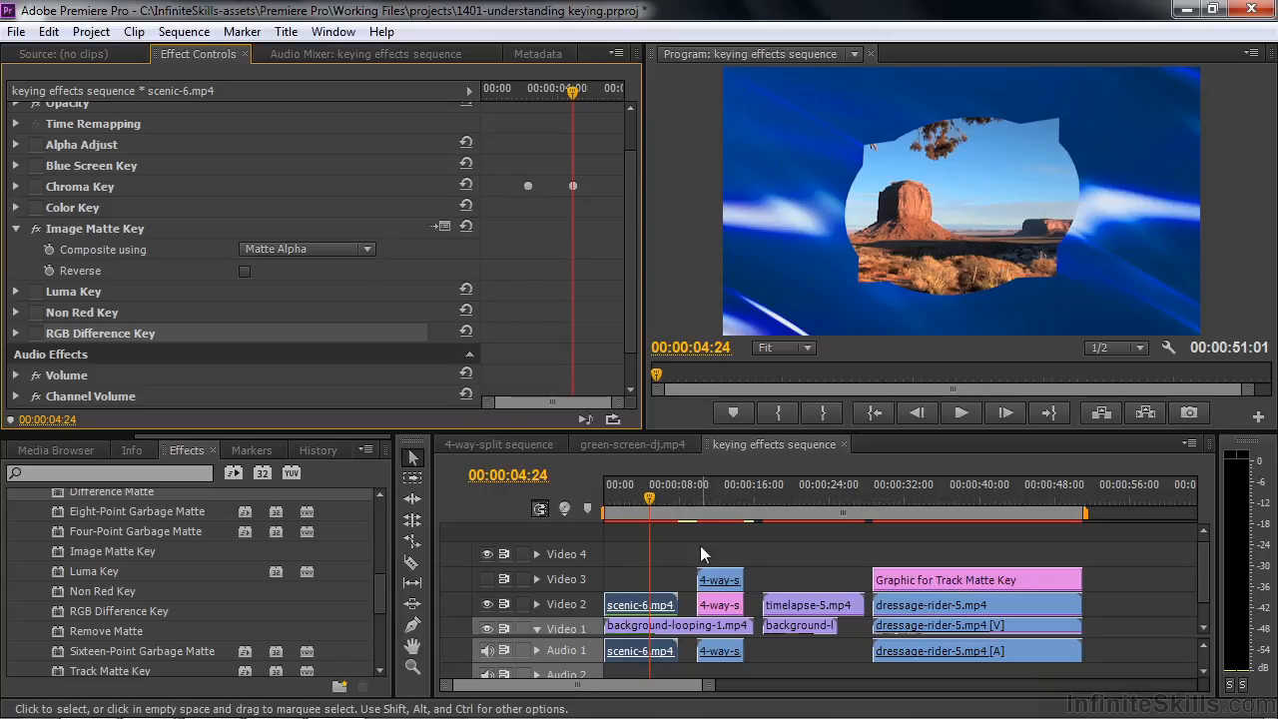
Try Image Matte Key reversed and unreversed, set it to composite using Matte Luma, and switch the effect back off
left_click(245, 271)
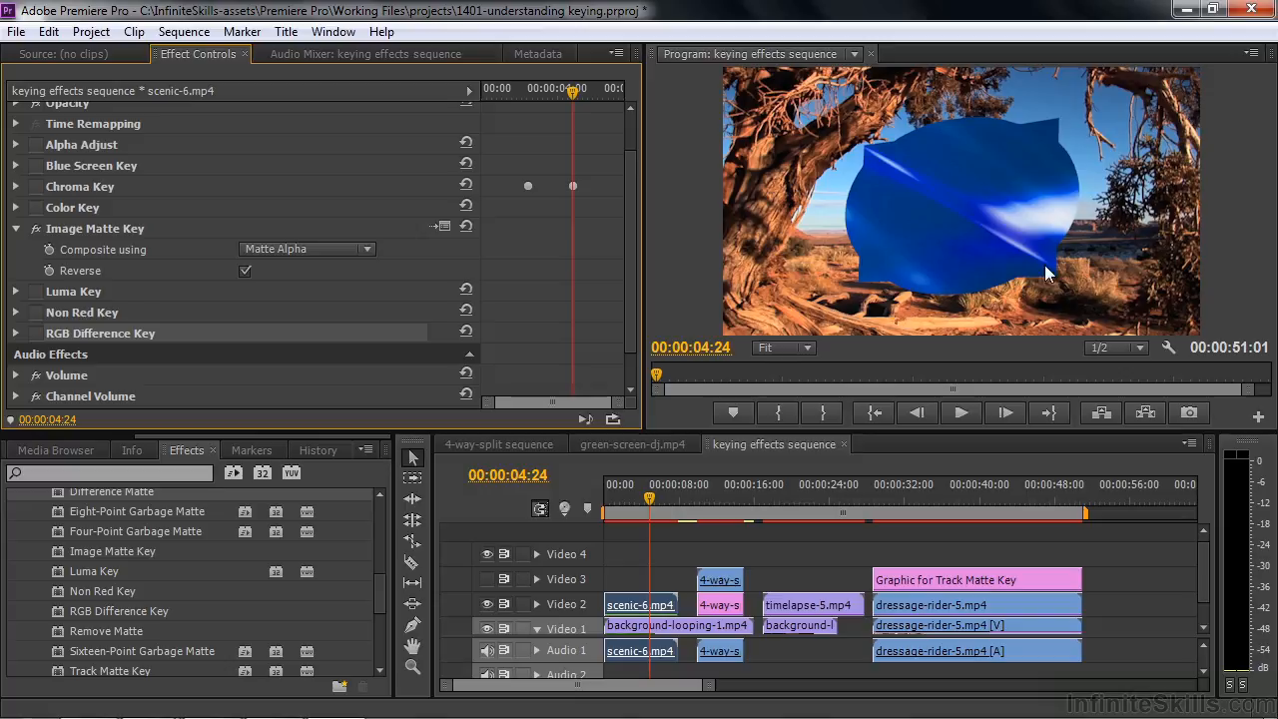
left_click(368, 257)
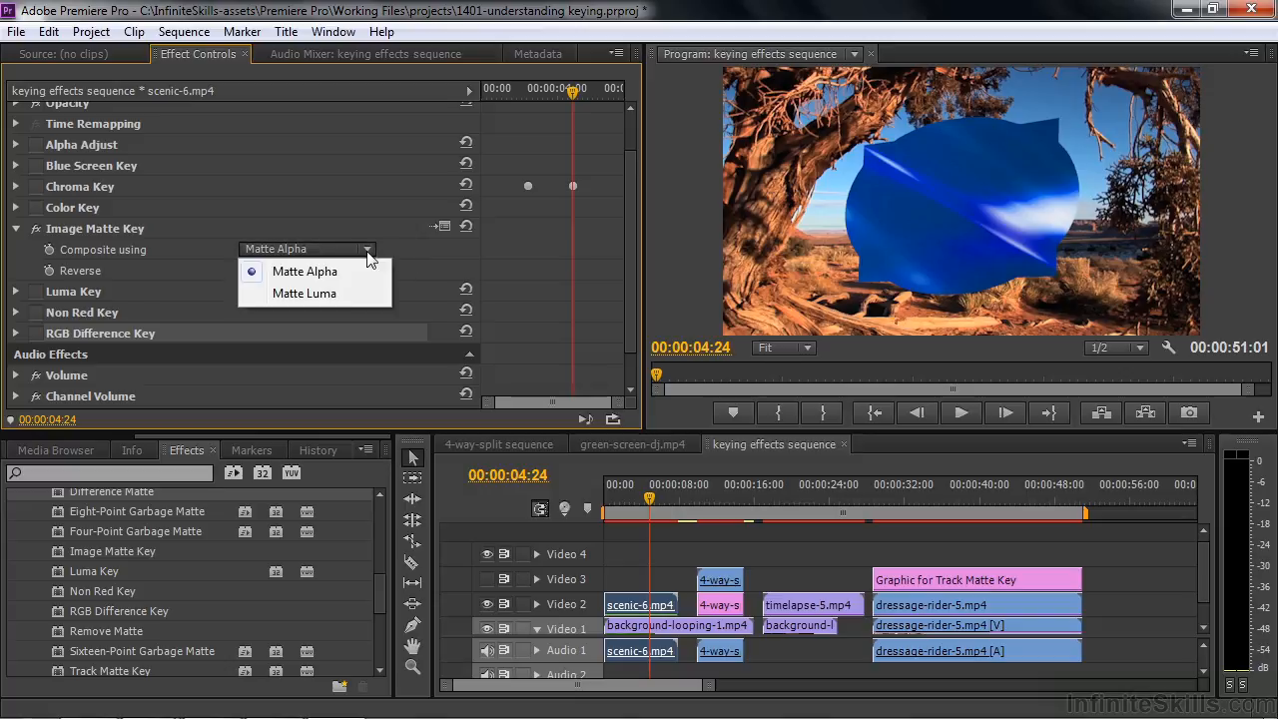
left_click(332, 291)
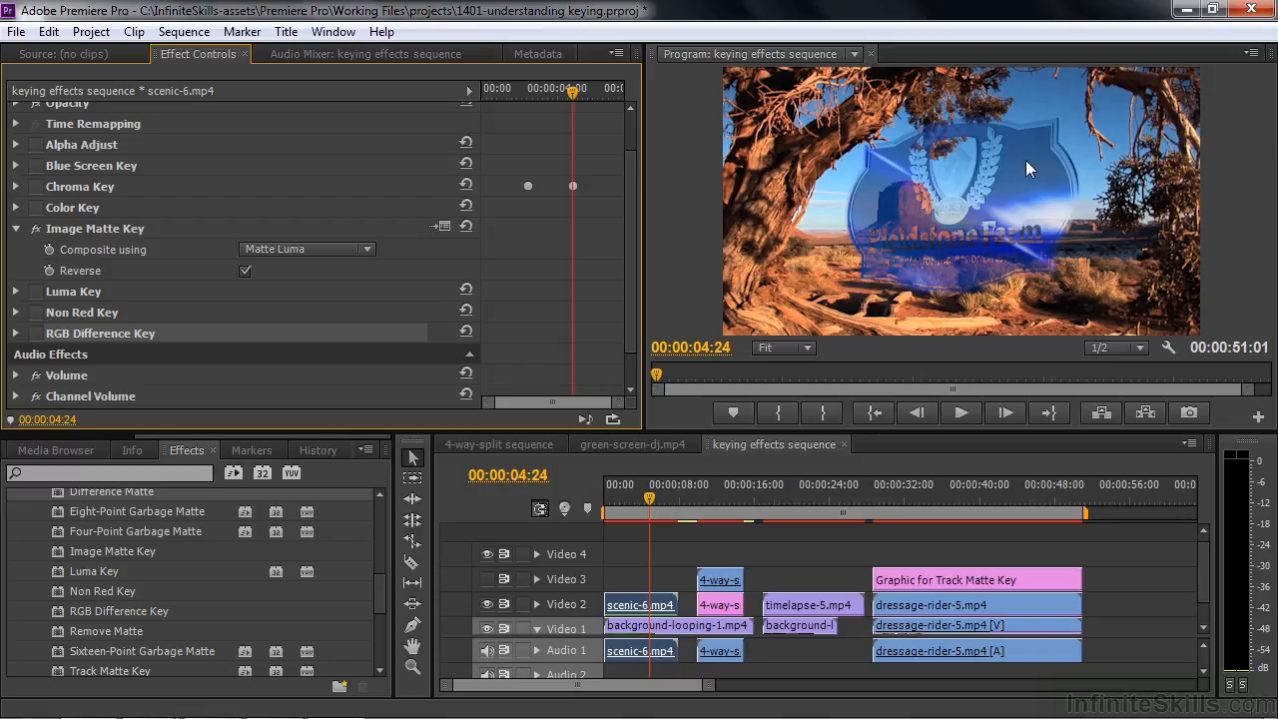
left_click(246, 271)
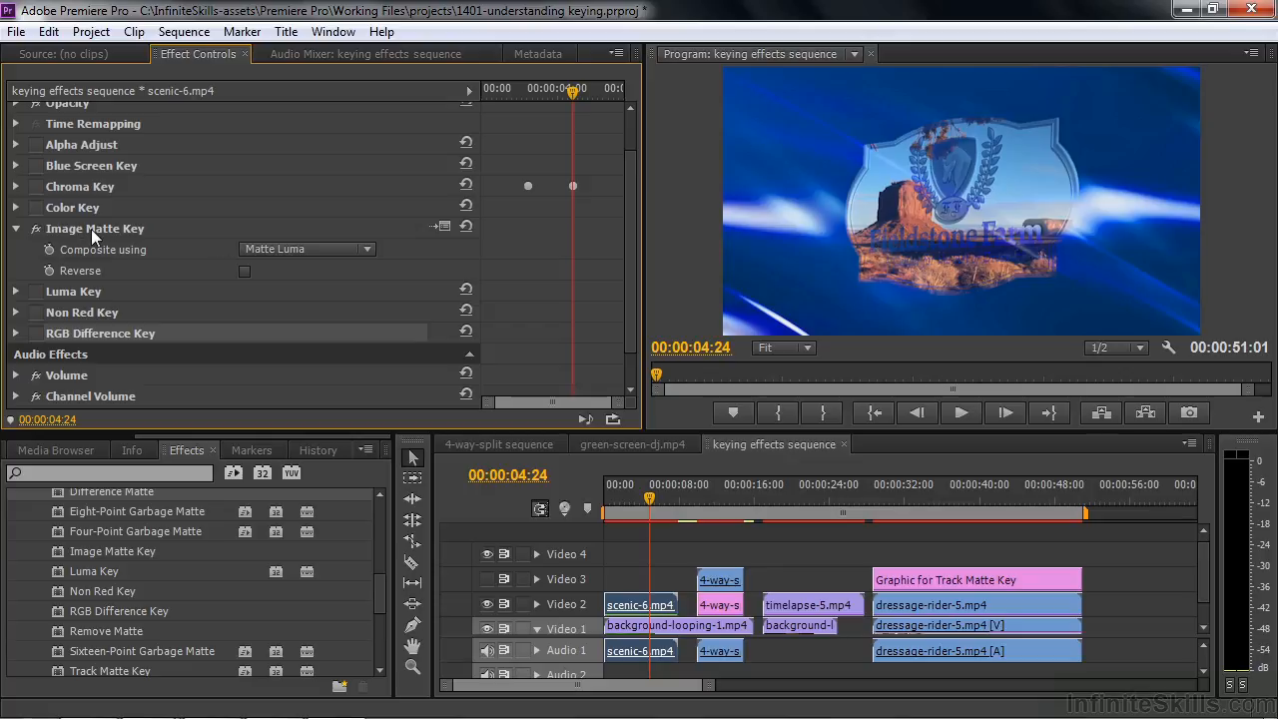
left_click(33, 228)
left_click(16, 229)
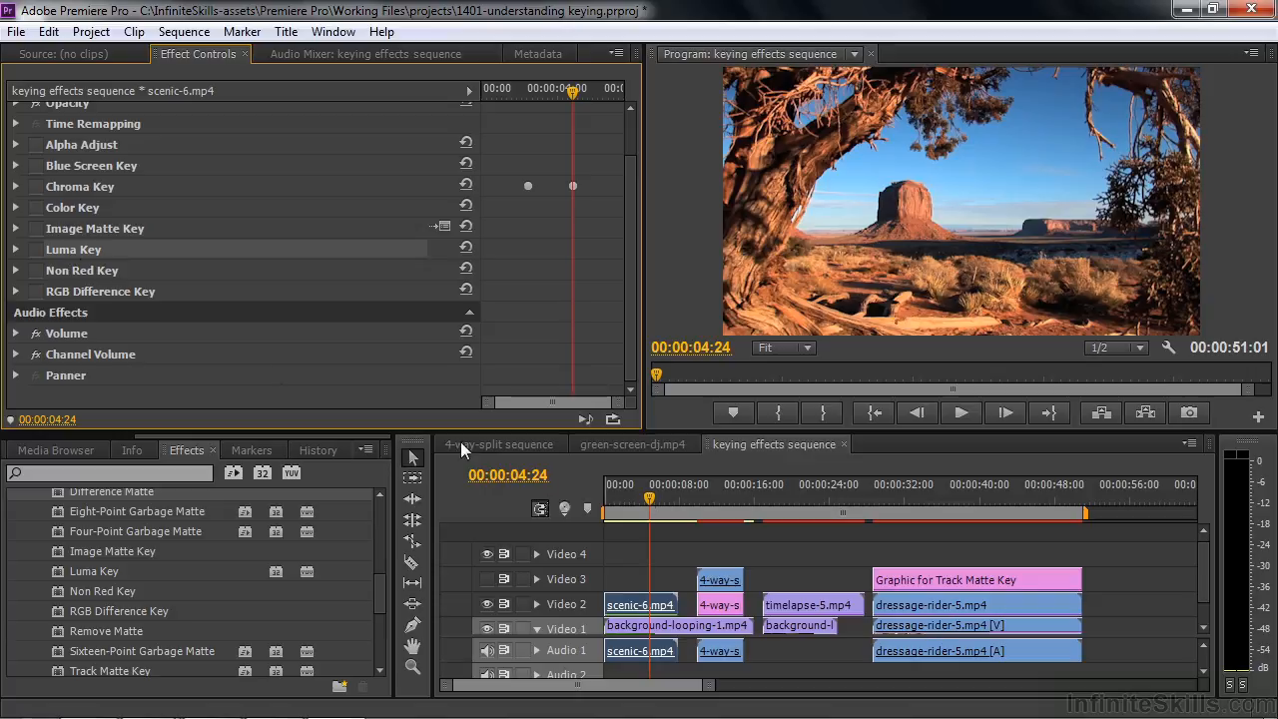
Switch on Luma Key for scenic-6.mp4 and set its threshold to 94%
left_click(33, 250)
left_click(16, 250)
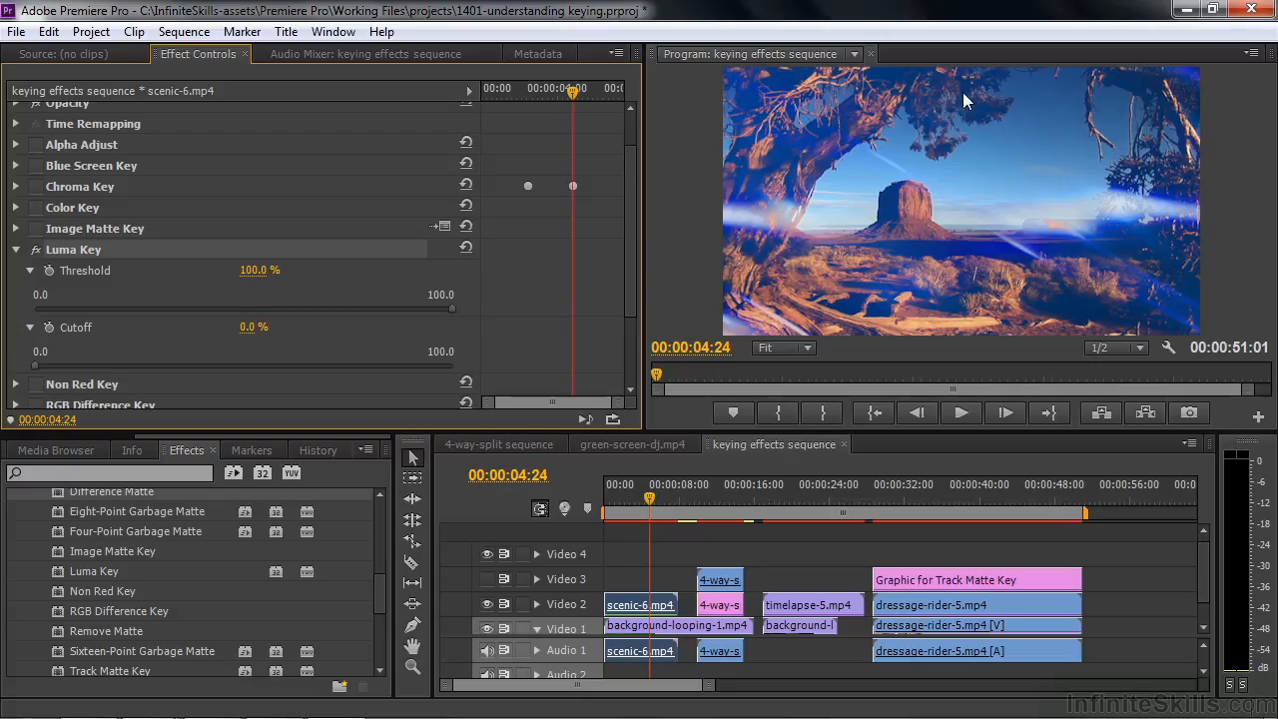
mouse_move(446, 306)
left_mouse_down()
mouse_move(331, 308)
mouse_move(455, 316)
mouse_move(227, 301)
mouse_move(448, 306)
mouse_move(296, 308)
mouse_move(428, 317)
left_mouse_up()
At 00:00:21:24, compare the keyed timelapse-5.mp4 with Video 1 hidden and shown, and set its Luma Key cutoff to 0%
left_click(808, 493)
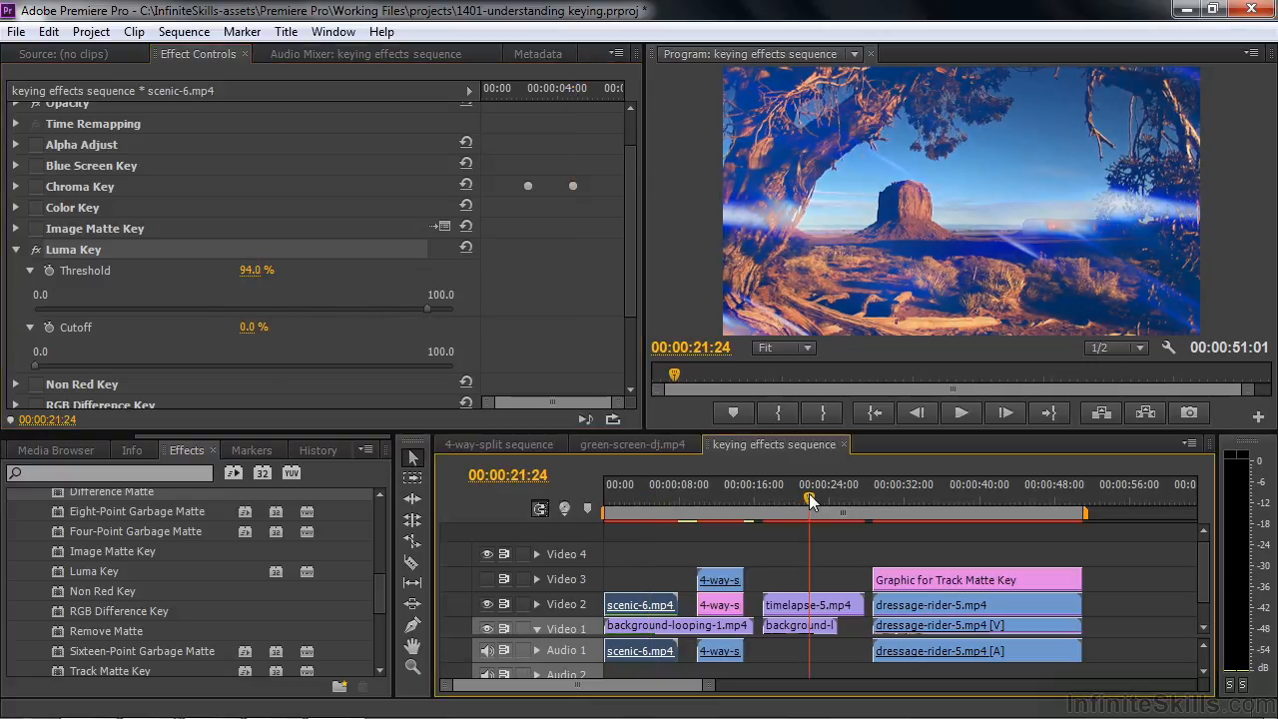
left_click(826, 605)
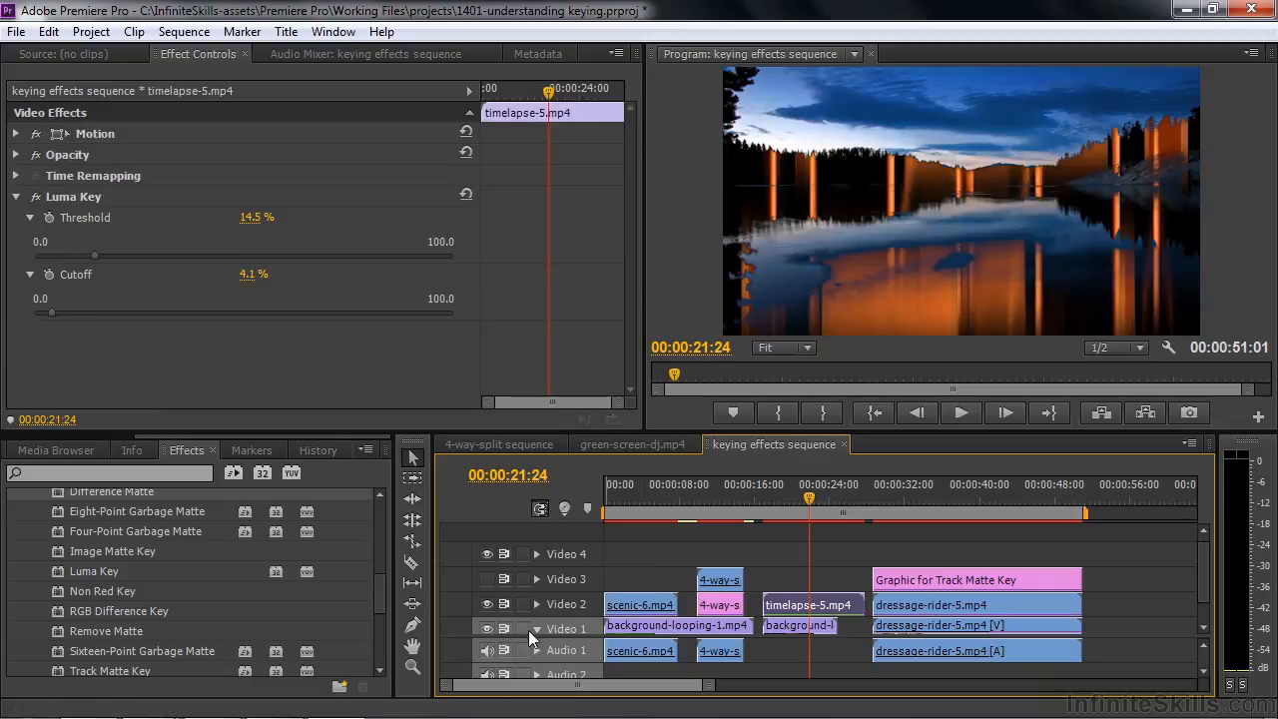
left_click(487, 628)
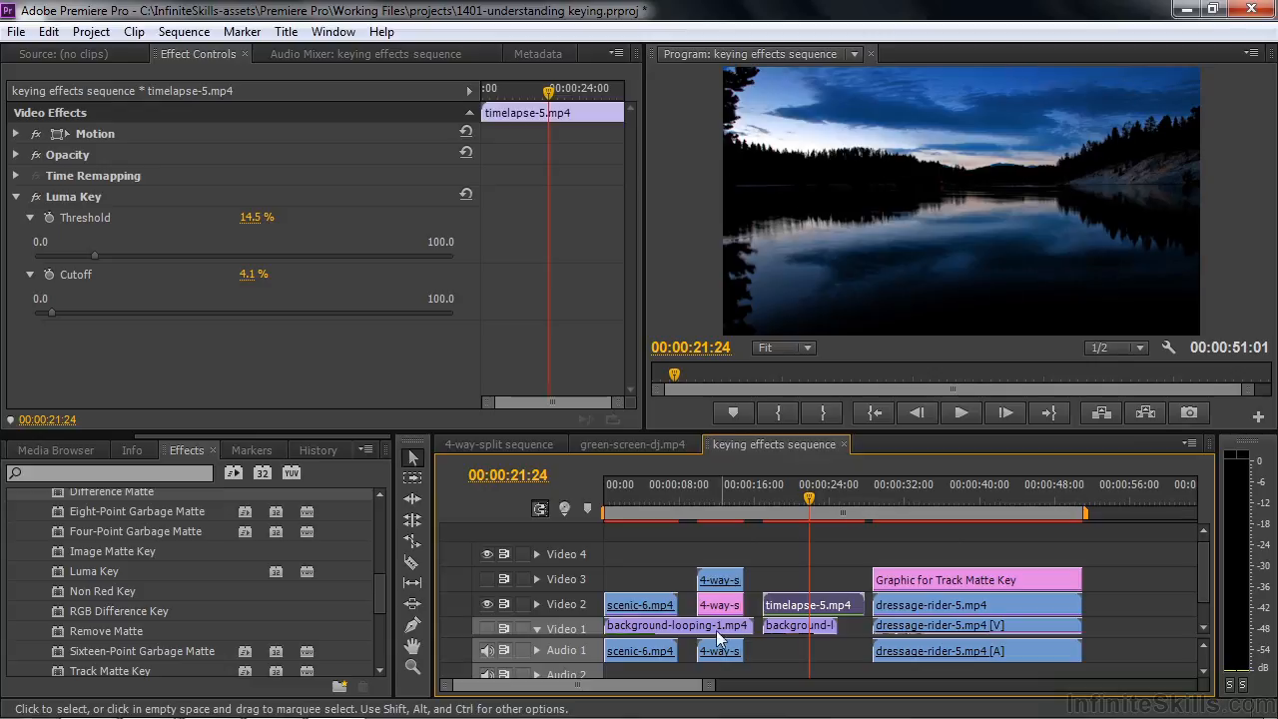
left_click(487, 629)
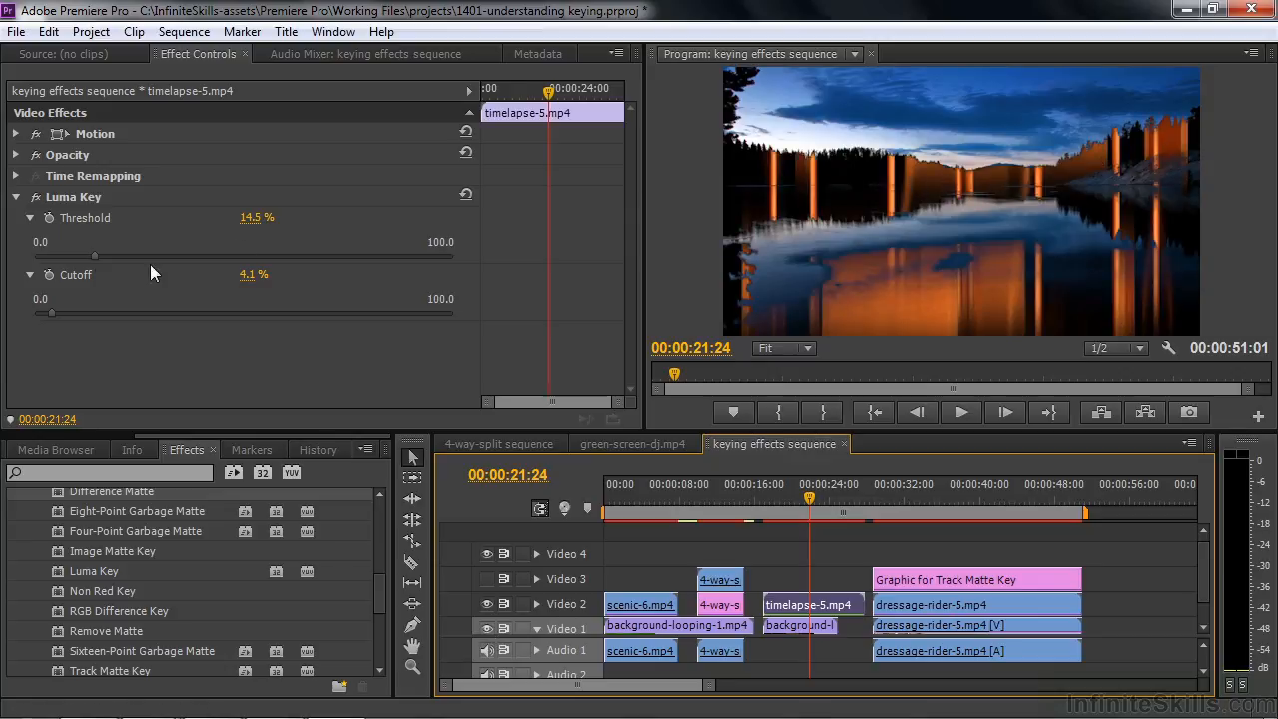
mouse_move(53, 312)
left_mouse_down()
mouse_move(452, 313)
mouse_move(33, 308)
left_mouse_up()
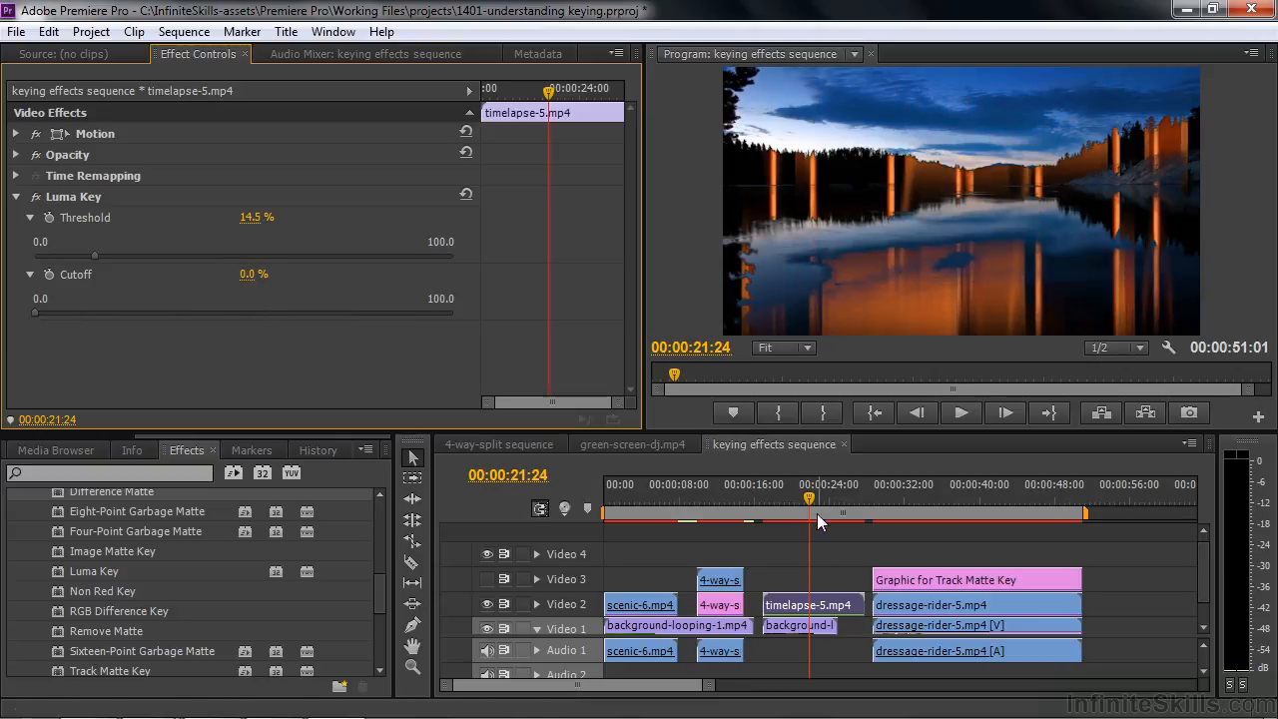
Return to scenic-6.mp4 at 00:00:02:07 and switch off its Luma Key
left_click_drag(809, 495, 587, 512)
left_click(625, 496)
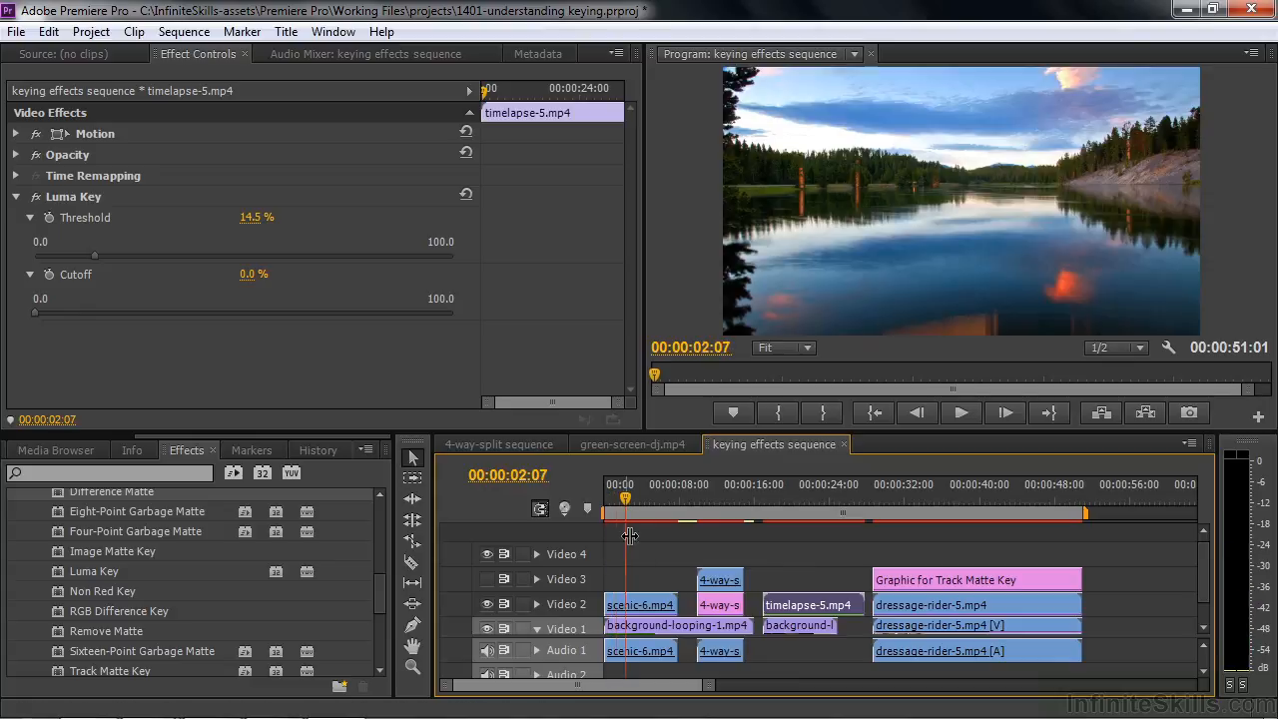
left_click(640, 604)
left_click(35, 302)
left_click(16, 301)
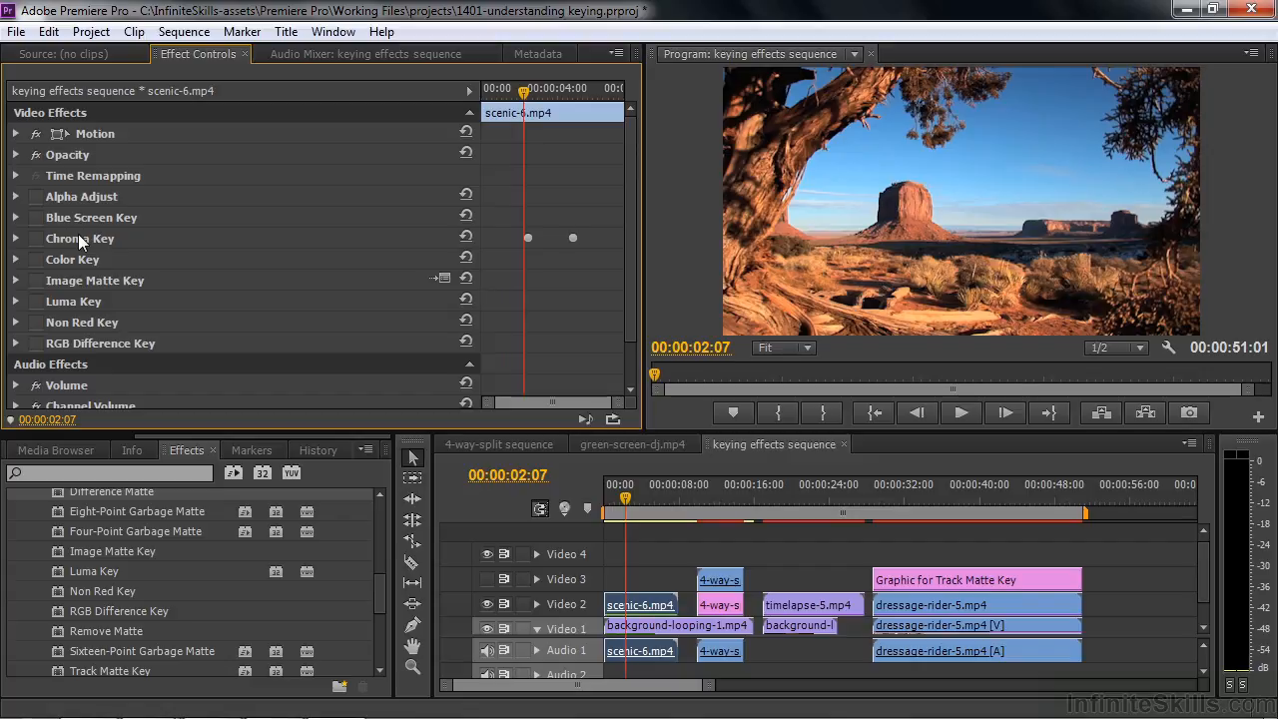
Try Non Red Key on scenic-6.mp4 with the threshold at 23.2% and cutoff at 9.6%, and switch the effect back off
left_click(35, 322)
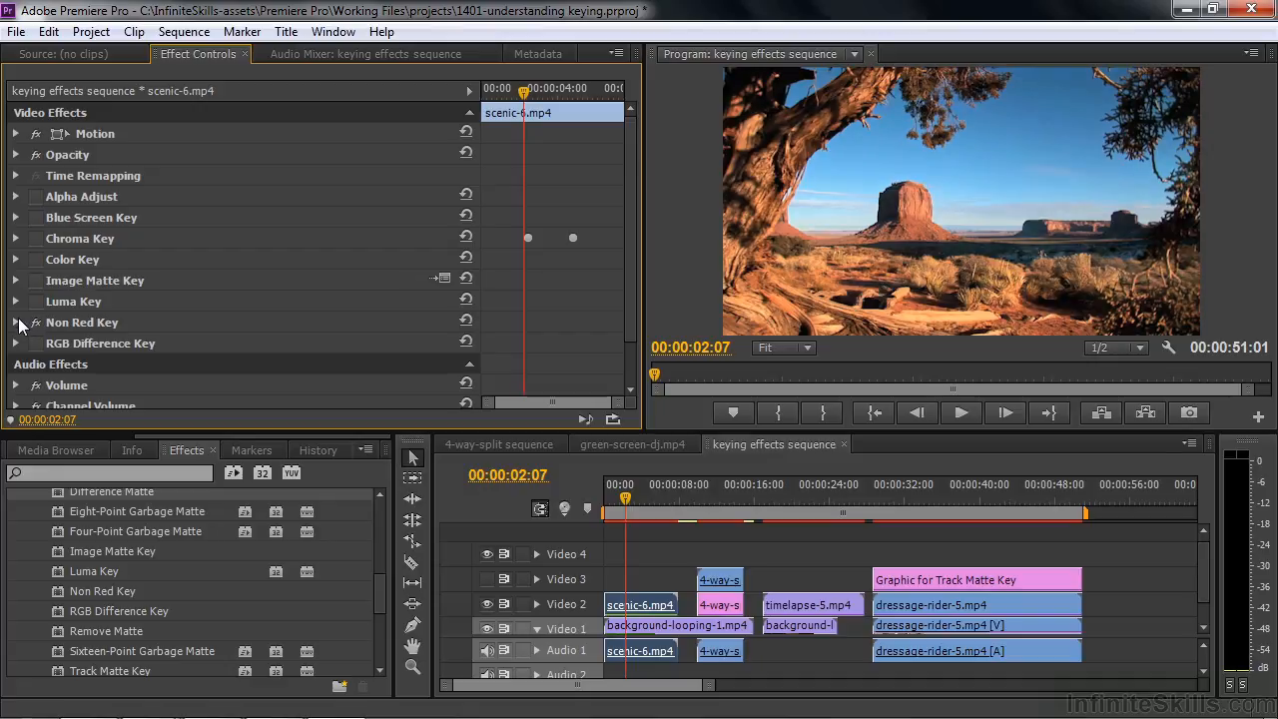
left_click(17, 321)
left_click_drag(627, 243, 626, 300)
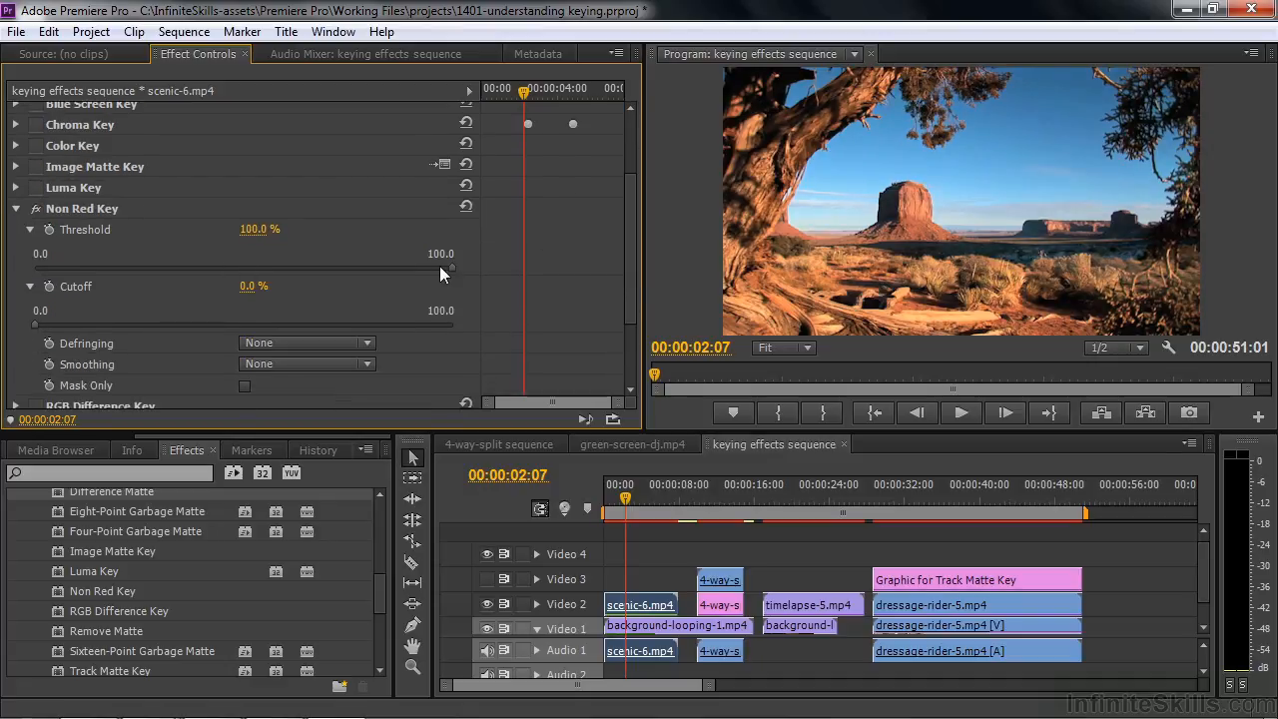
left_click_drag(453, 262, 304, 267)
left_click_drag(41, 323, 210, 321)
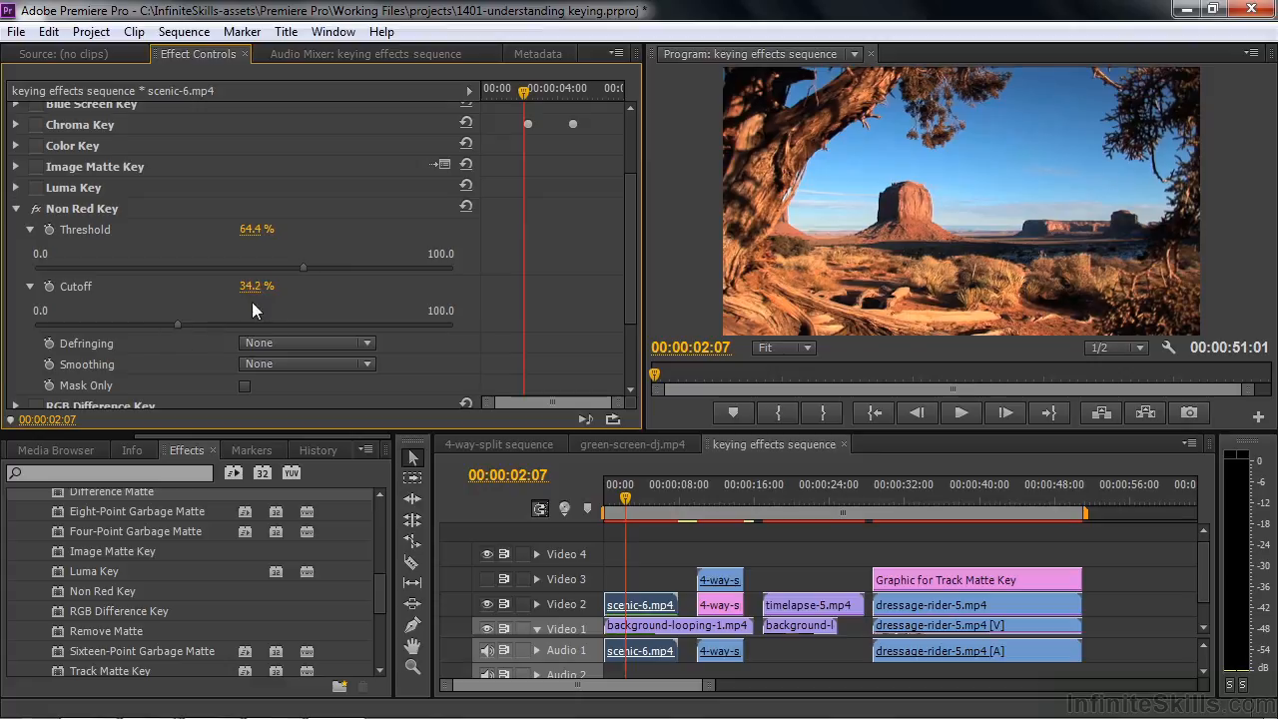
left_click_drag(302, 267, 209, 274)
left_click_drag(179, 319, 75, 317)
left_click_drag(208, 267, 131, 279)
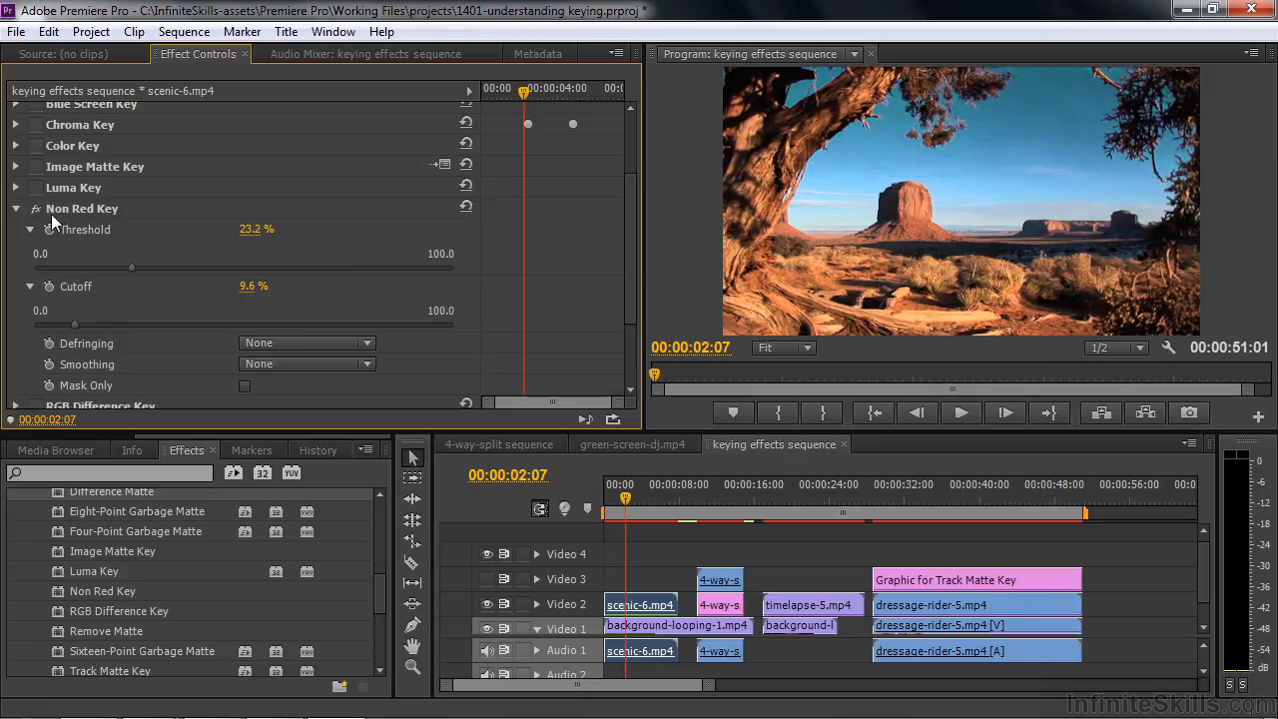
left_click(15, 208)
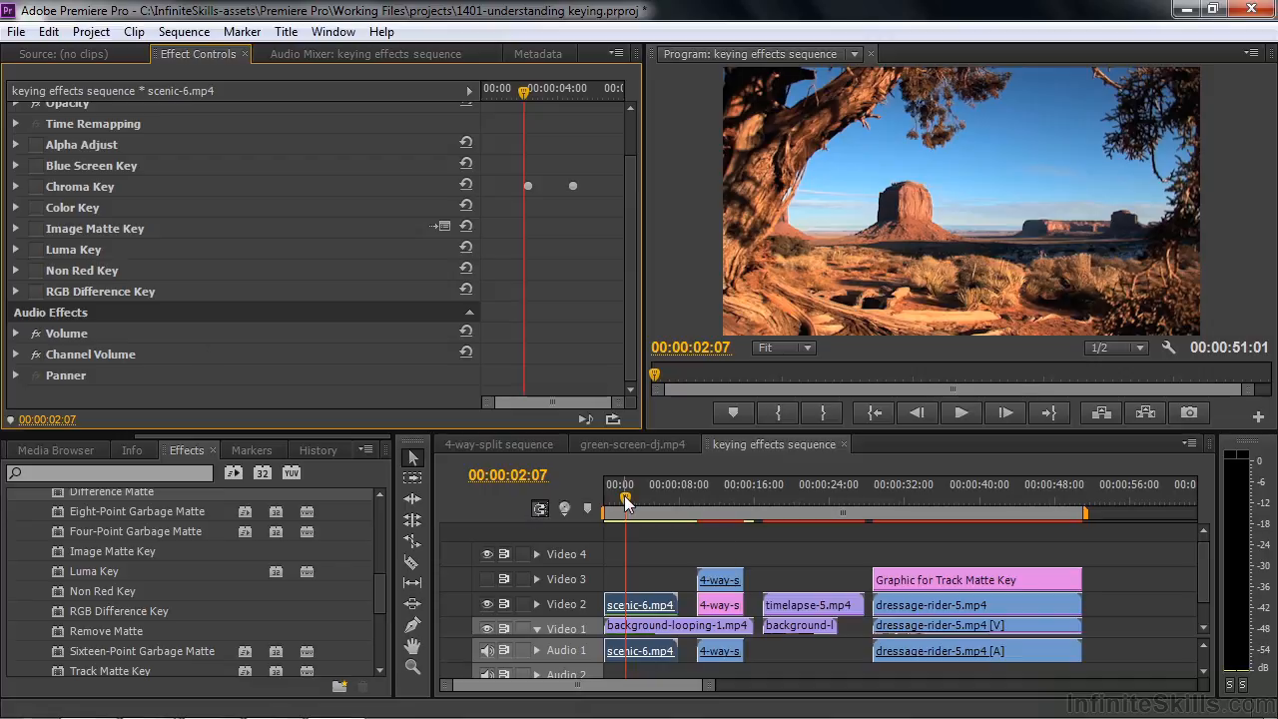
Locate Difference Matte in the effects library, and switch it off on the 4-way-split-difference matte.tif clip at 00:00:11:11
left_click(379, 596)
left_click_drag(378, 594, 379, 580)
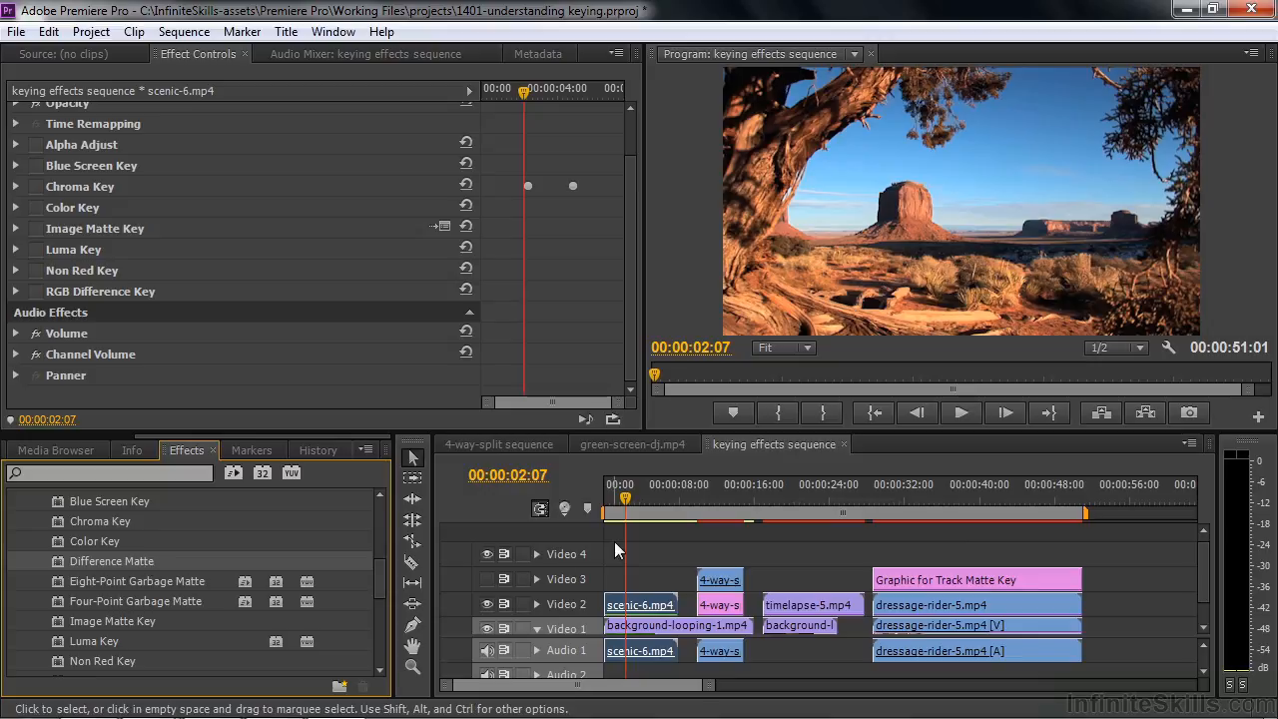
left_click_drag(627, 504, 709, 517)
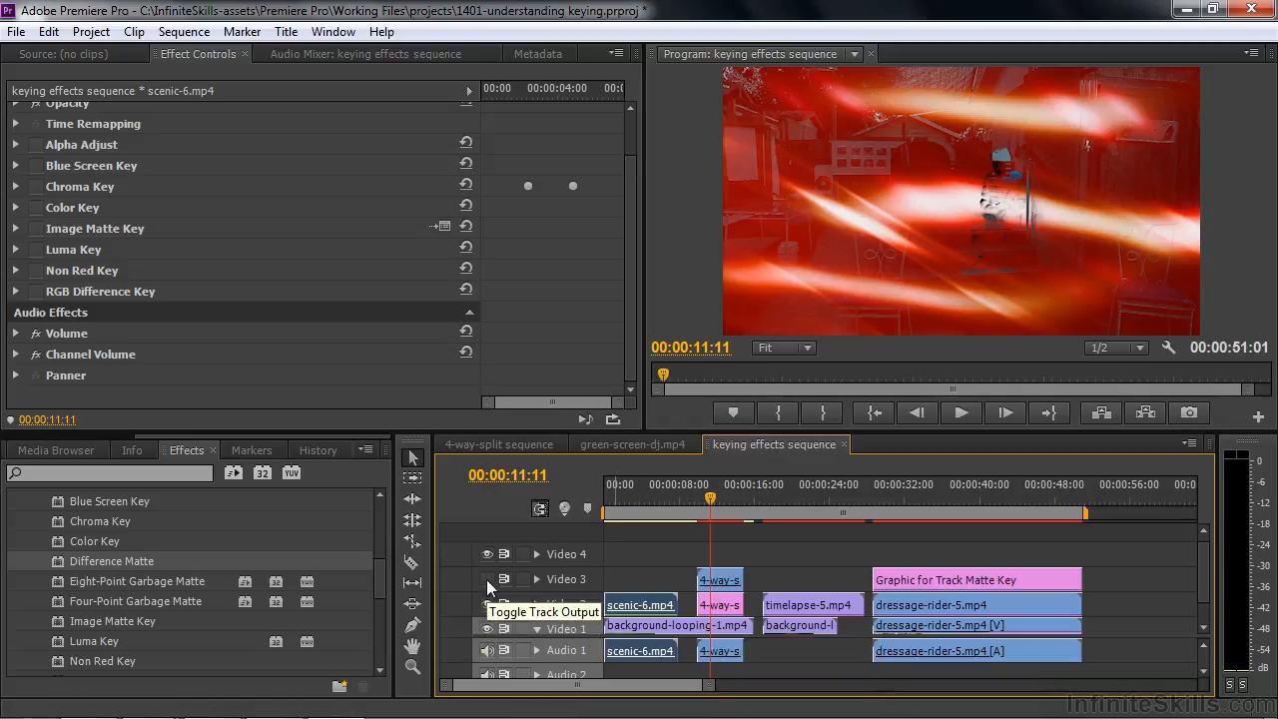
left_click(720, 604)
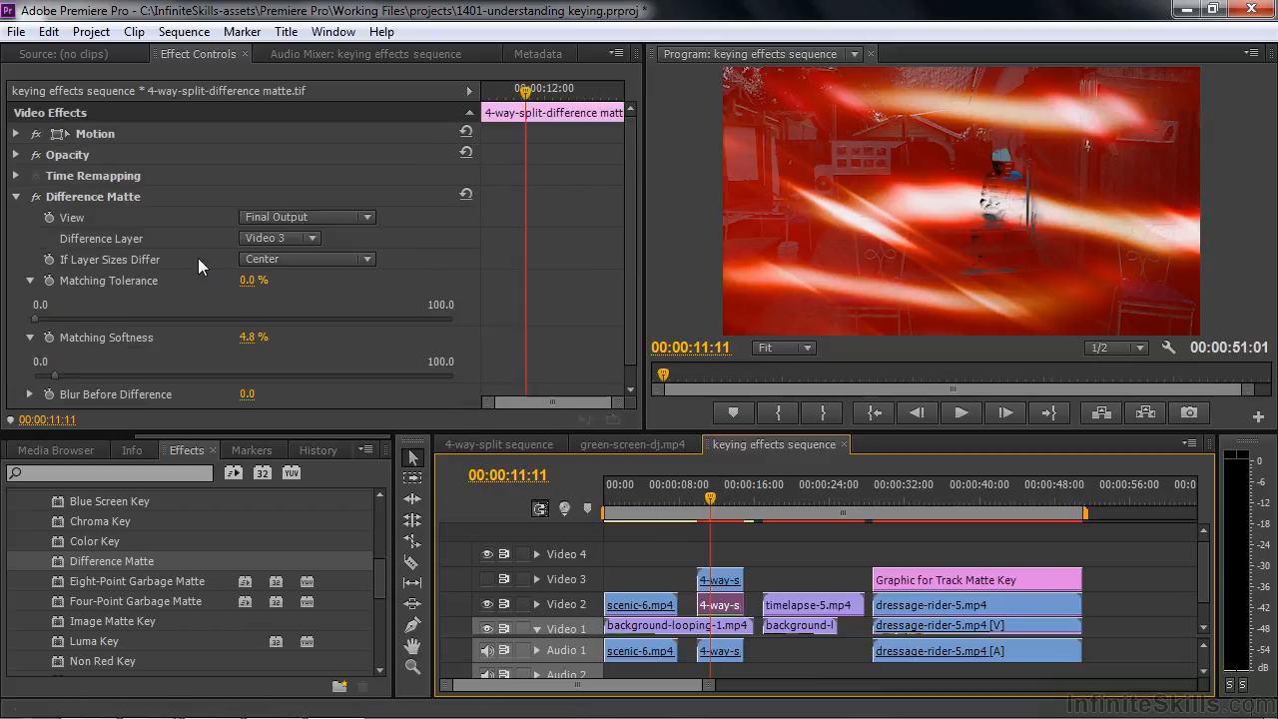
left_click(40, 196)
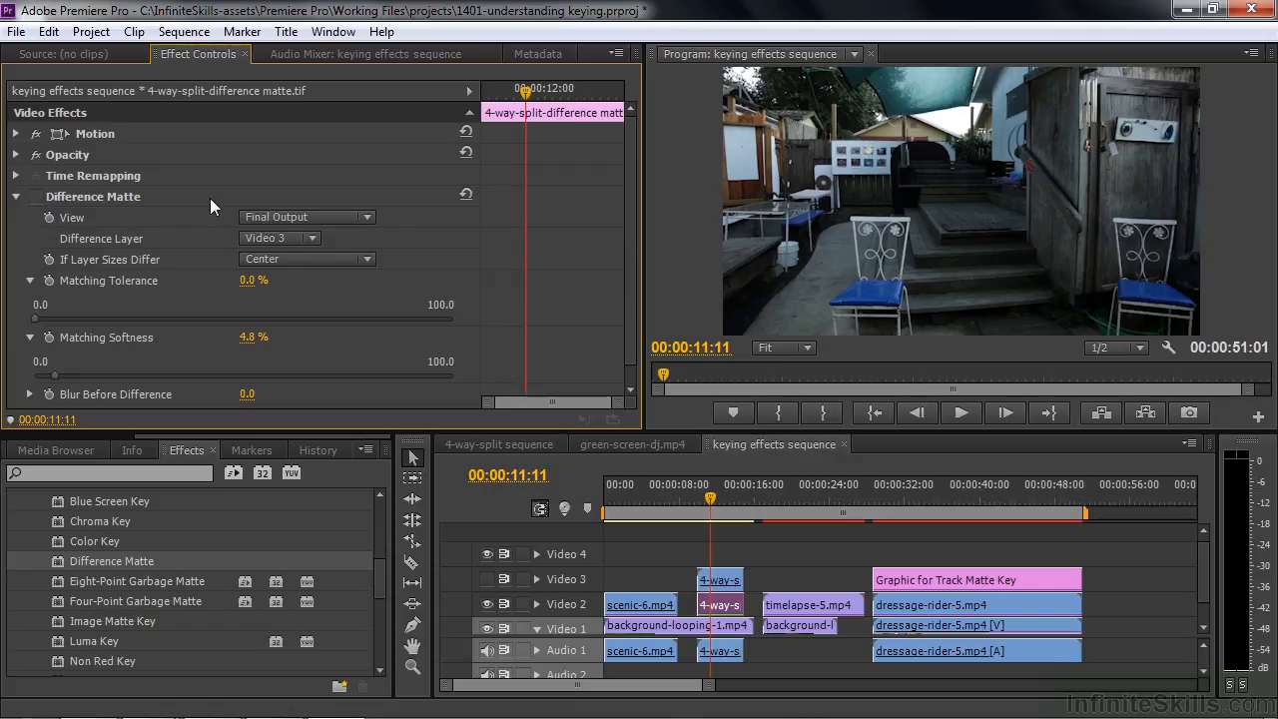
Show the Video 3 track and set the opacity of its 4-way-split-2.mp4 clip to 99%
left_click(720, 580)
left_click(487, 578)
left_click_drag(253, 175, 355, 175)
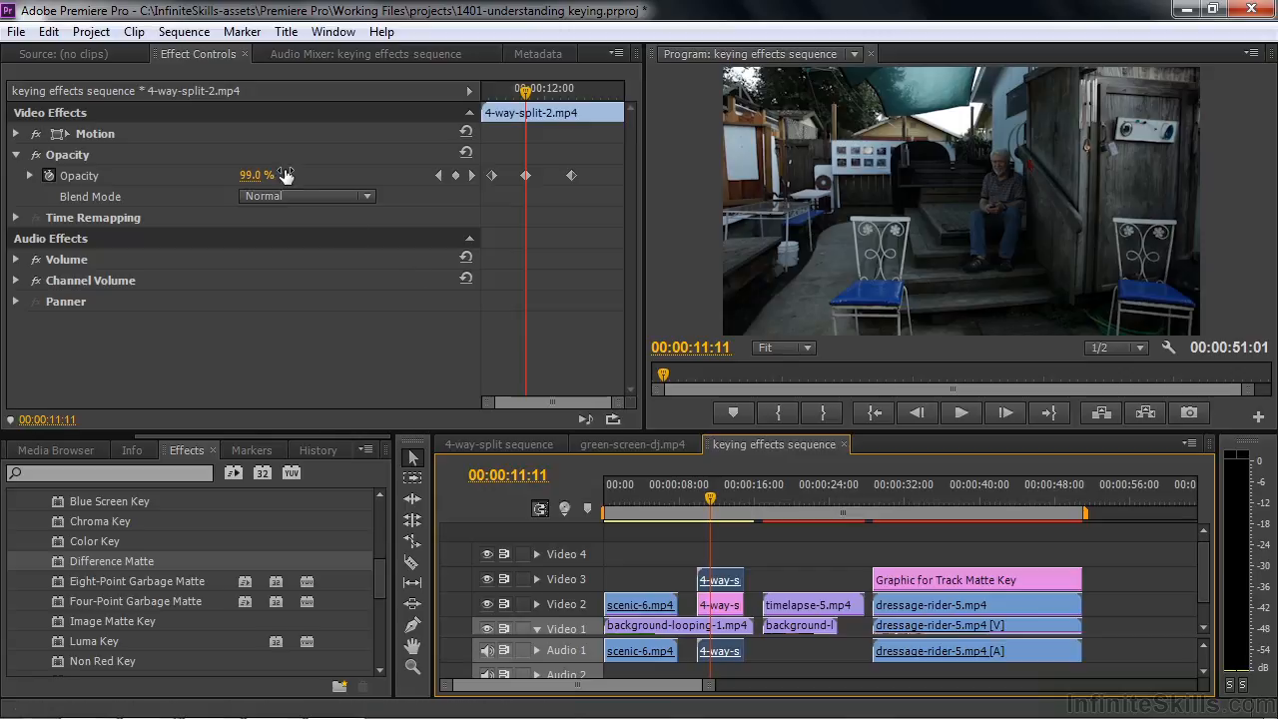
Set the 4-way-split-2.mp4 opacity to 0% and switch on Difference Matte for the 4-way-split-difference matte.tif clip
left_click_drag(250, 176, 150, 176)
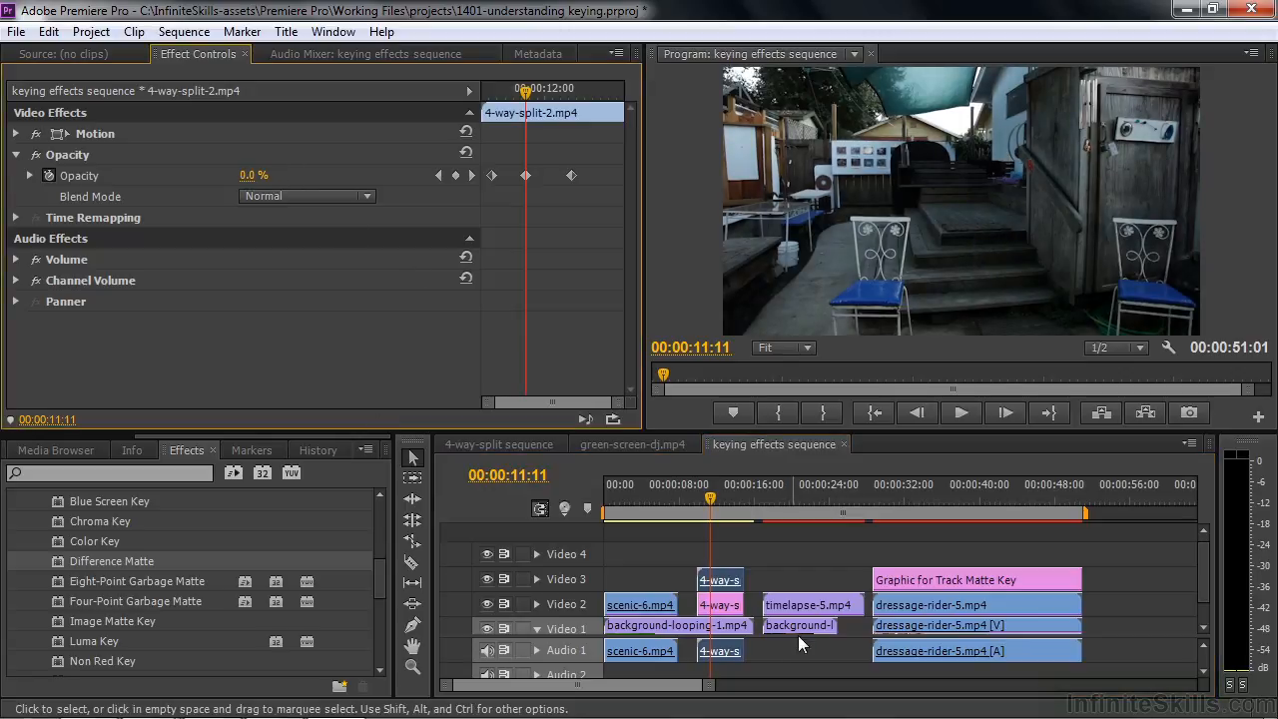
left_click(719, 605)
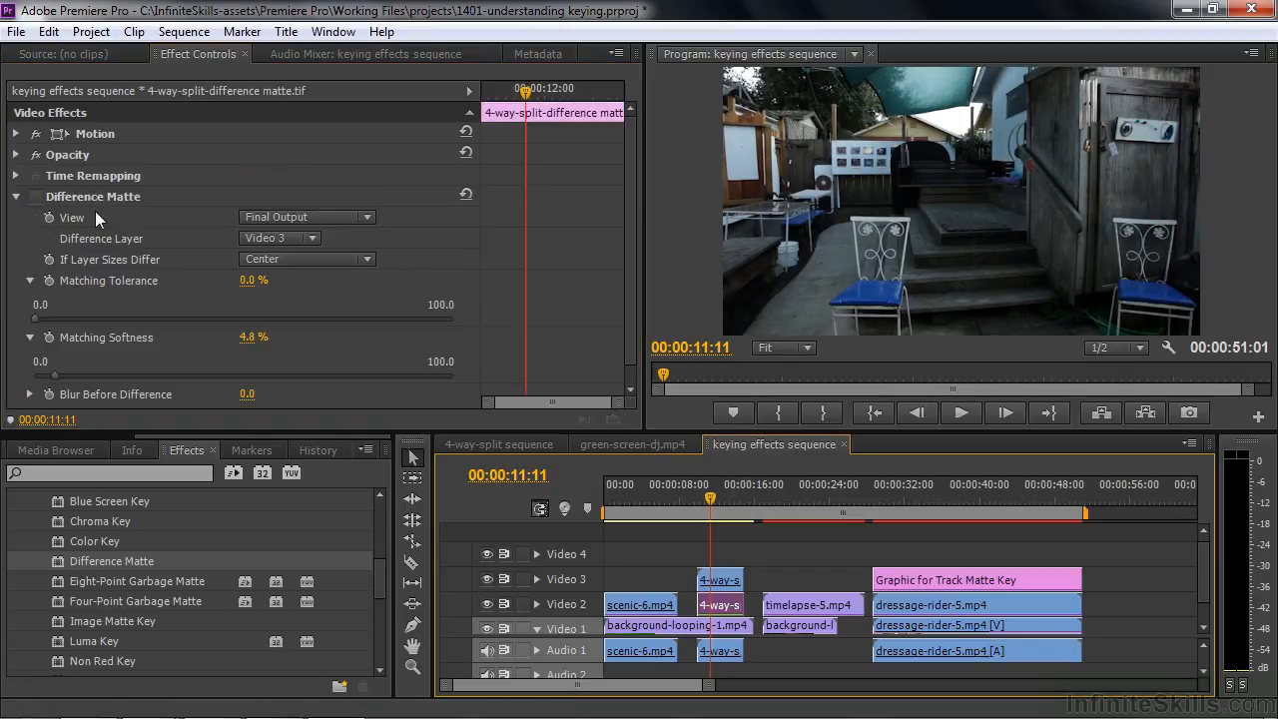
left_click(36, 195)
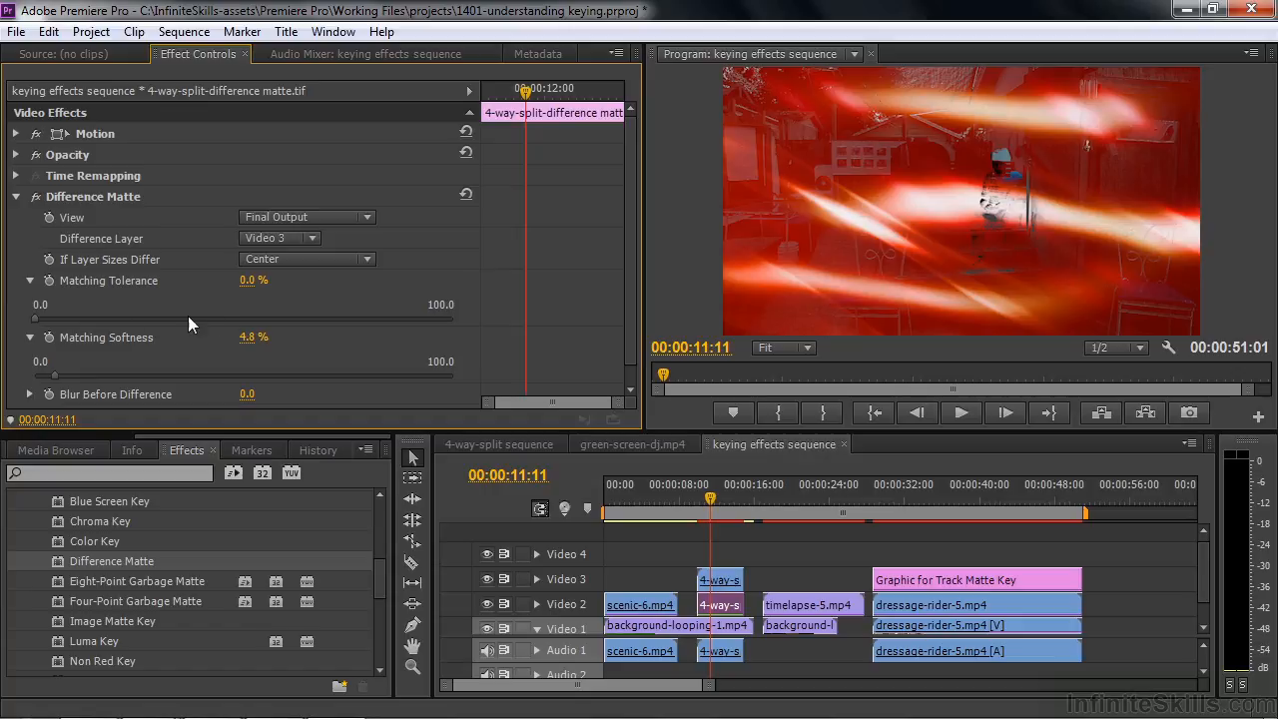
Try Difference Matte with matching softness at 2.6% and the view set to Matte Only, and switch the effect off
left_click(51, 373)
mouse_move(51, 373)
left_mouse_down()
mouse_move(37, 376)
mouse_move(46, 388)
left_mouse_up()
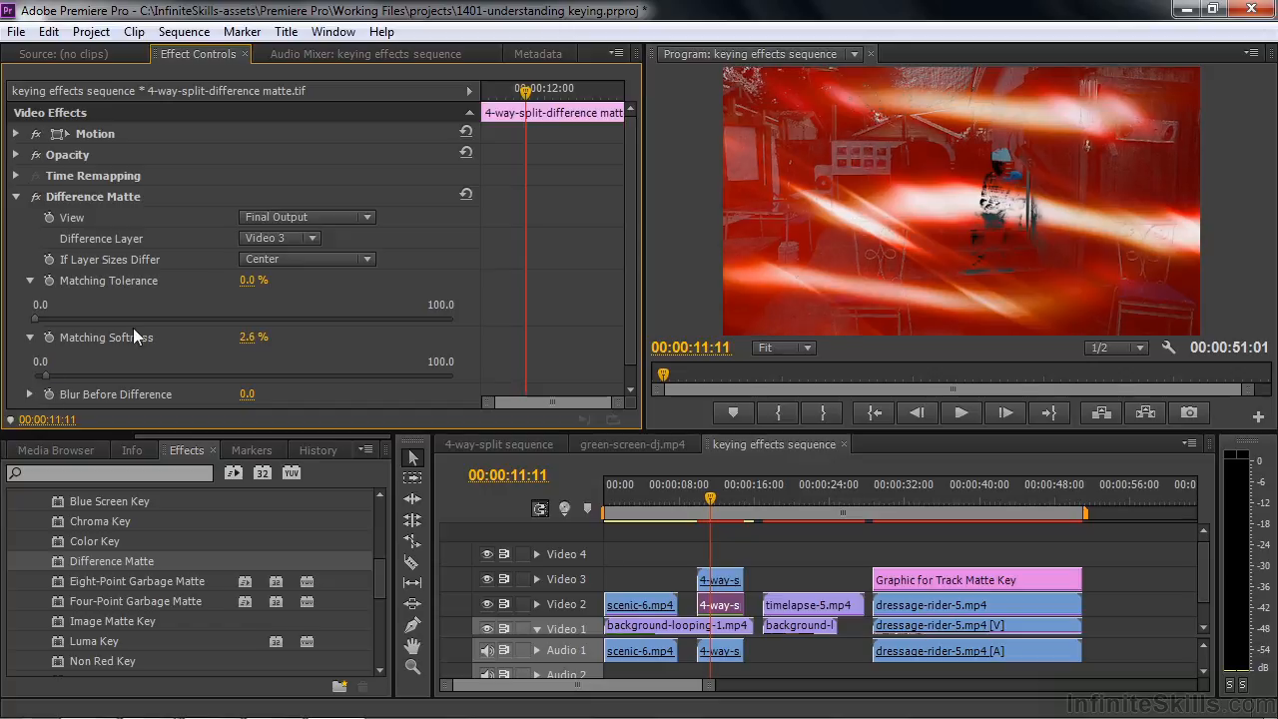
left_click(359, 216)
left_click(317, 284)
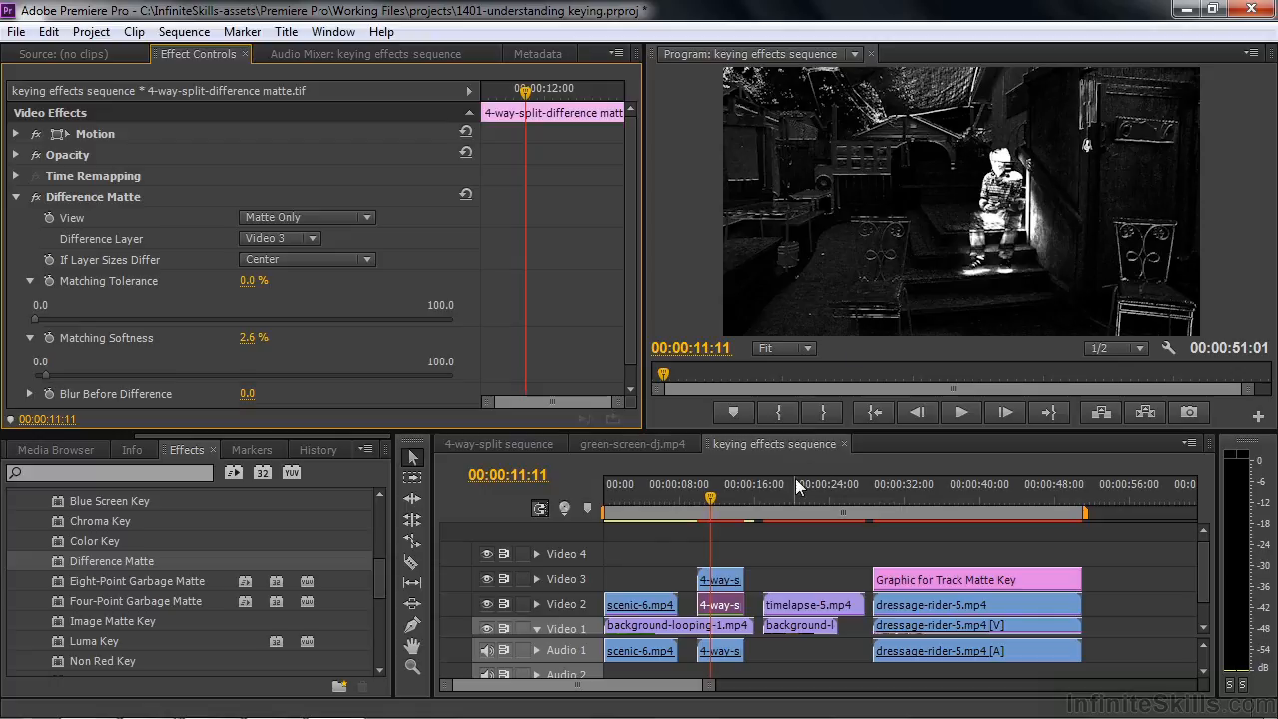
left_click(36, 196)
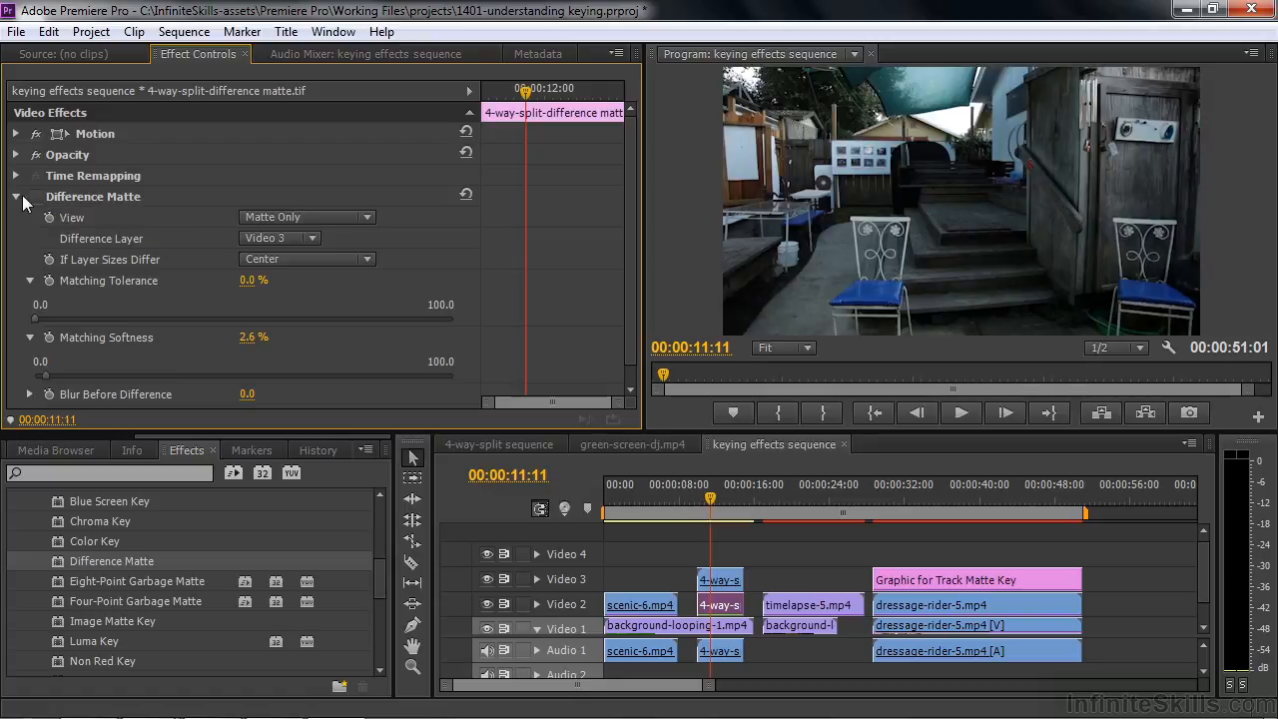
left_click(20, 197)
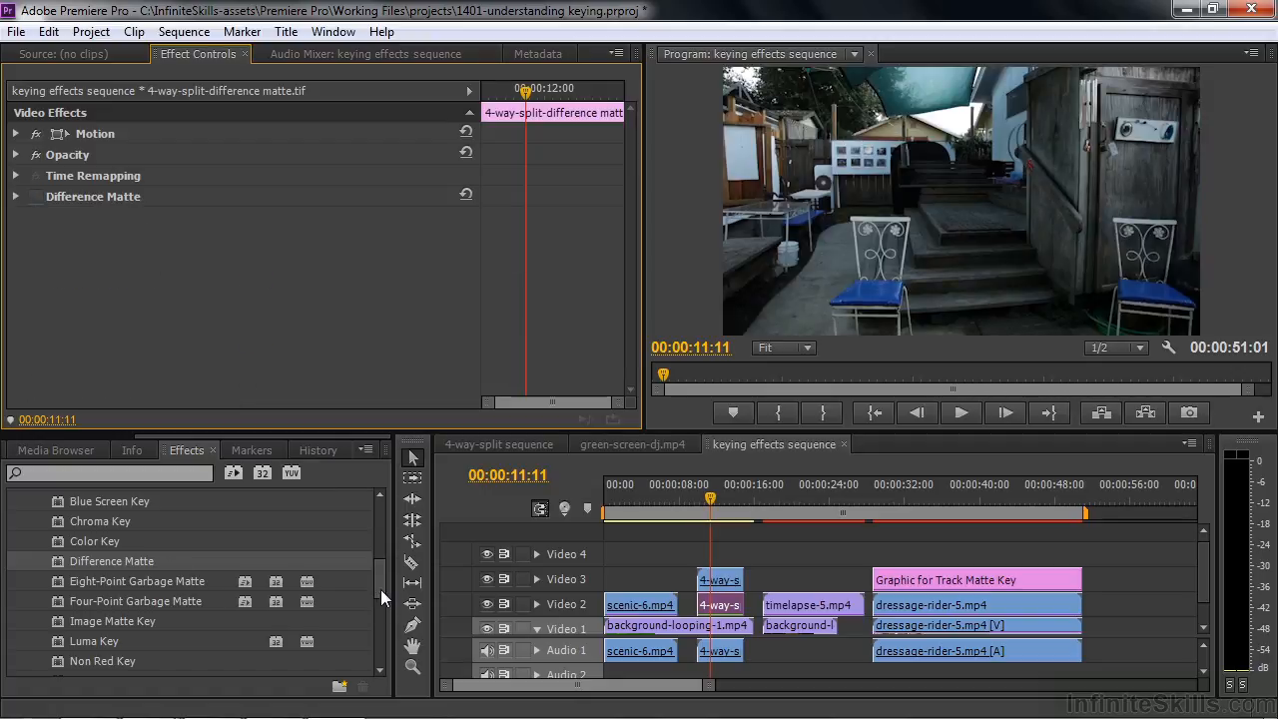
Locate Track Matte Key in the effects library and move the playhead to 00:00:29:17 on the dressage-rider-5.mp4 clips
left_click_drag(381, 589, 364, 612)
left_click(97, 581)
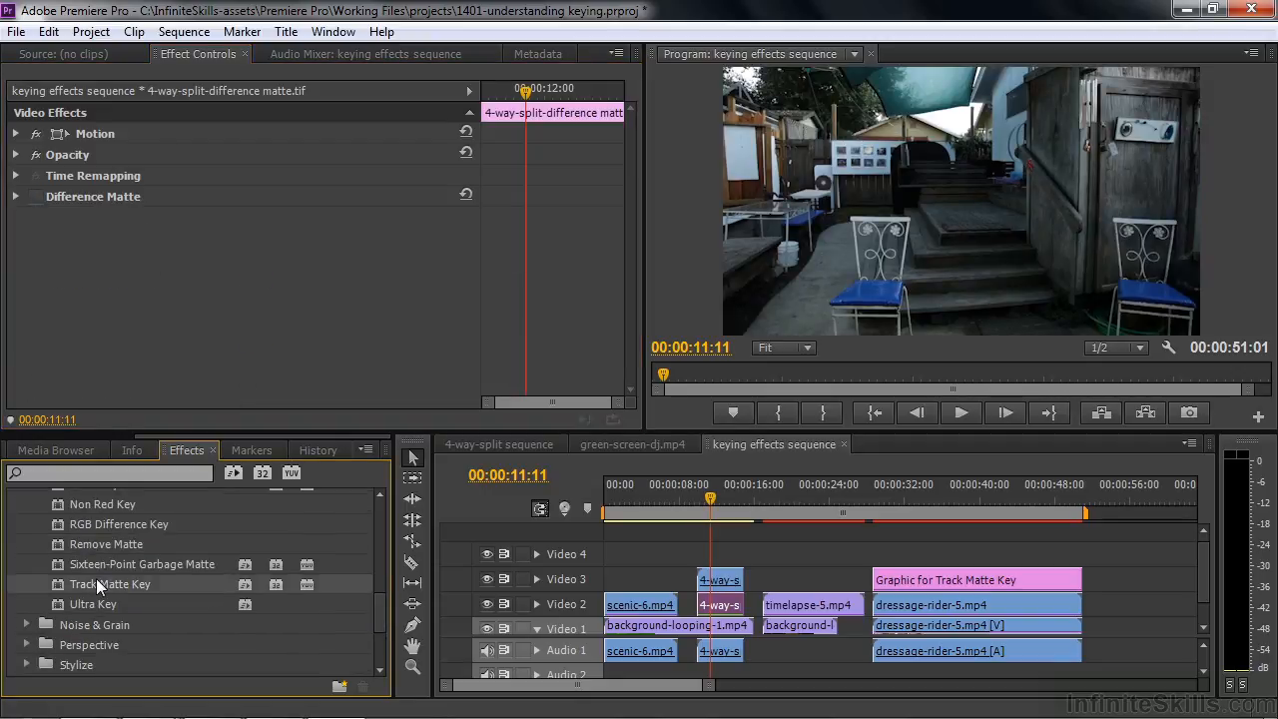
left_click(880, 504)
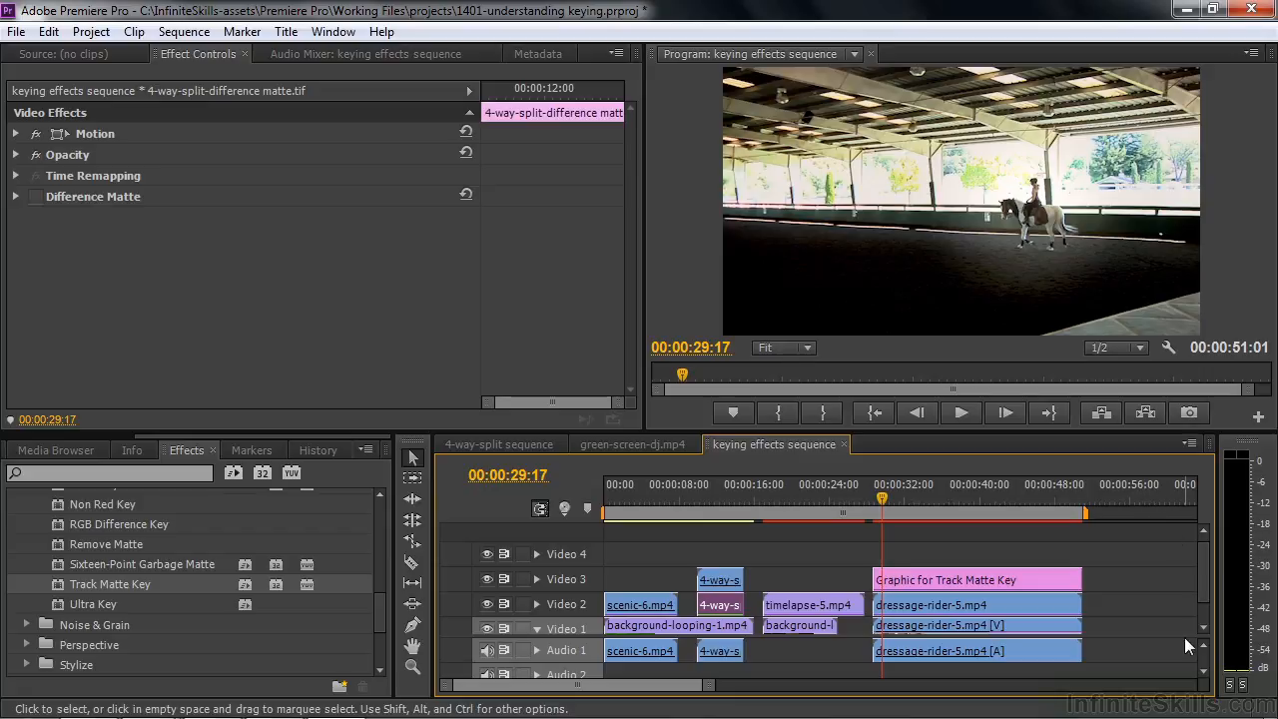
Hide Video 3 and Video 2, and compare the Video 1 dressage-rider-5.mp4 clip with Fast Color Corrector off and on
left_click(485, 580)
left_click(486, 604)
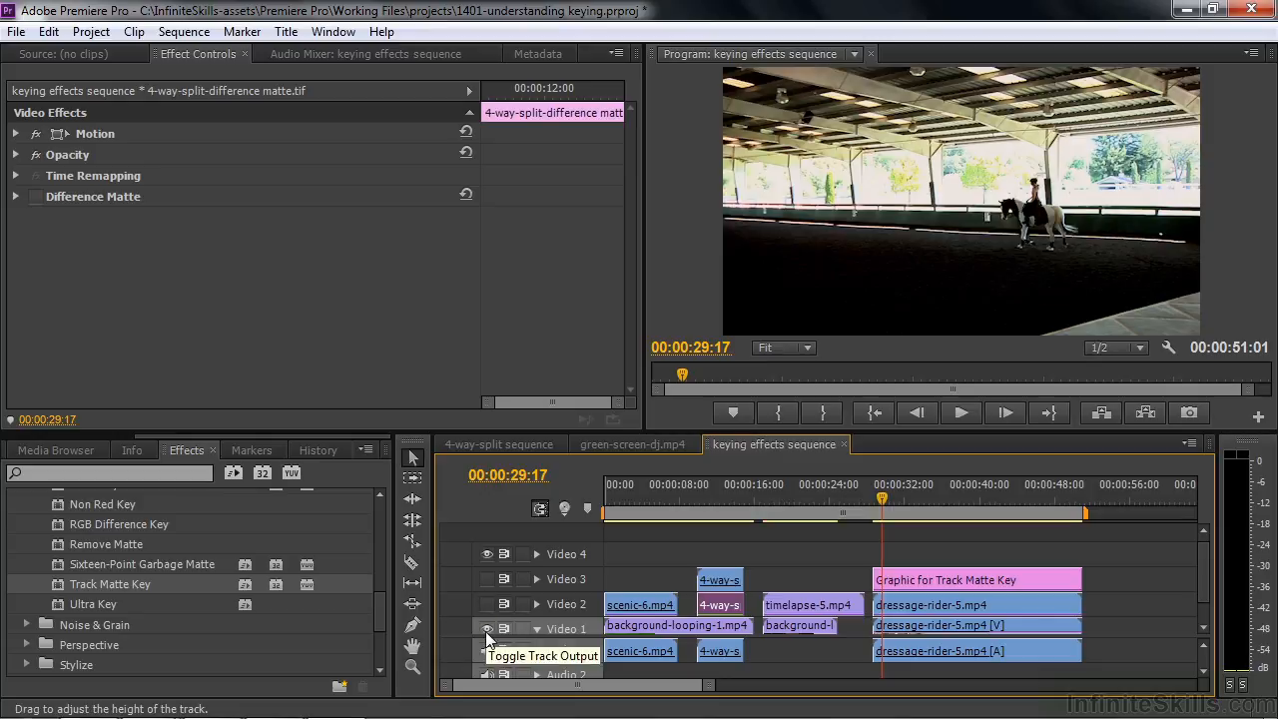
left_click(966, 626)
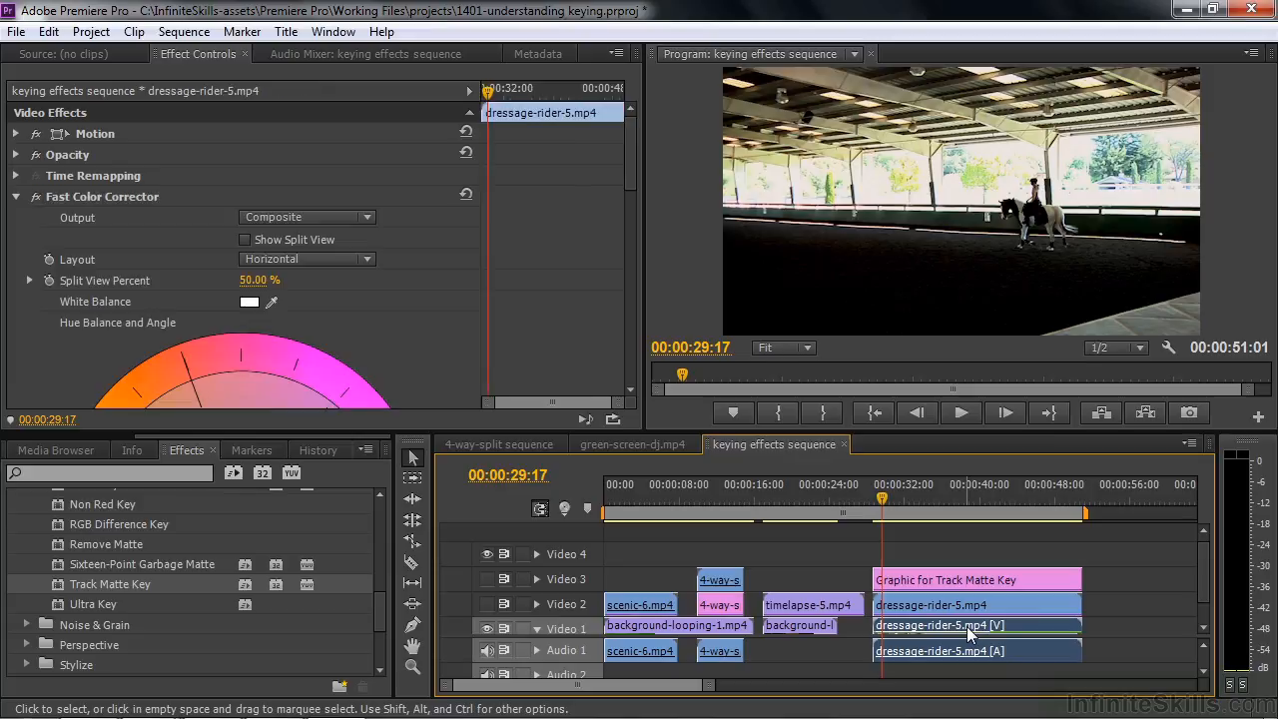
left_click(36, 196)
left_click(36, 197)
Show the Video 2 and Video 3 tracks again, with Track Matte Key switched off on the Video 2 dressage-rider-5.mp4 clip
left_click(486, 602)
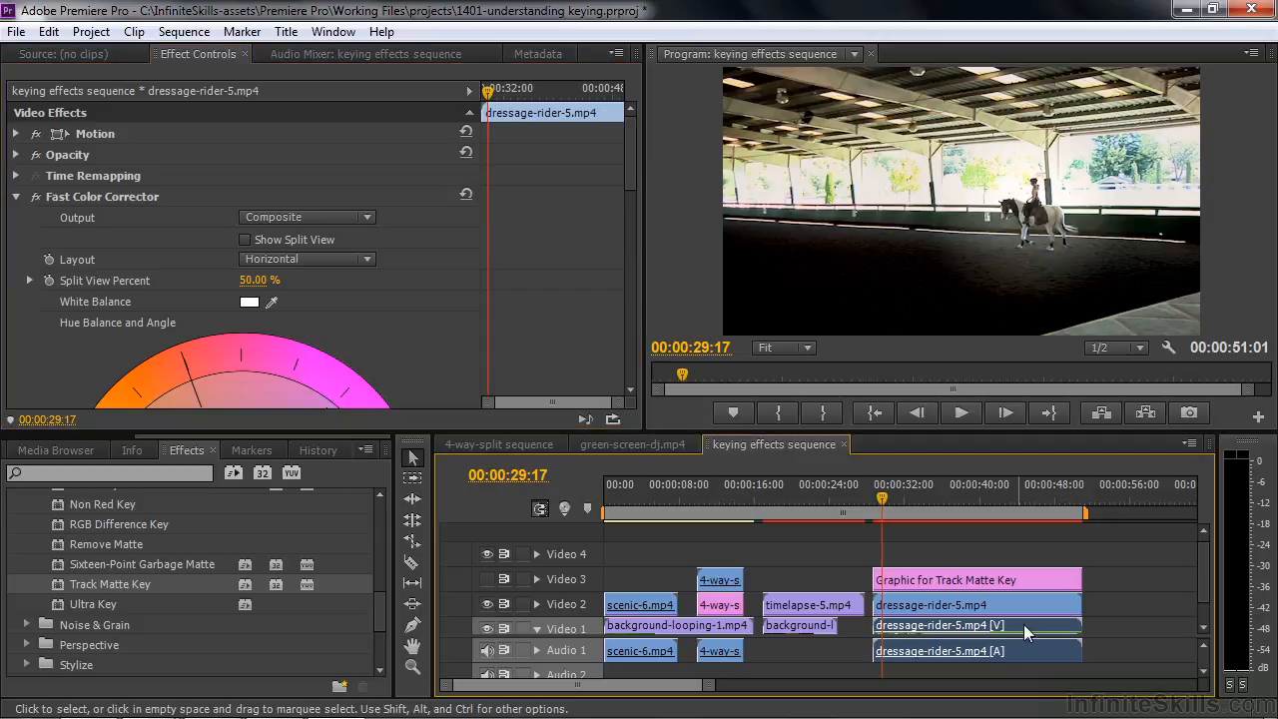
left_click(966, 610)
left_click(36, 196)
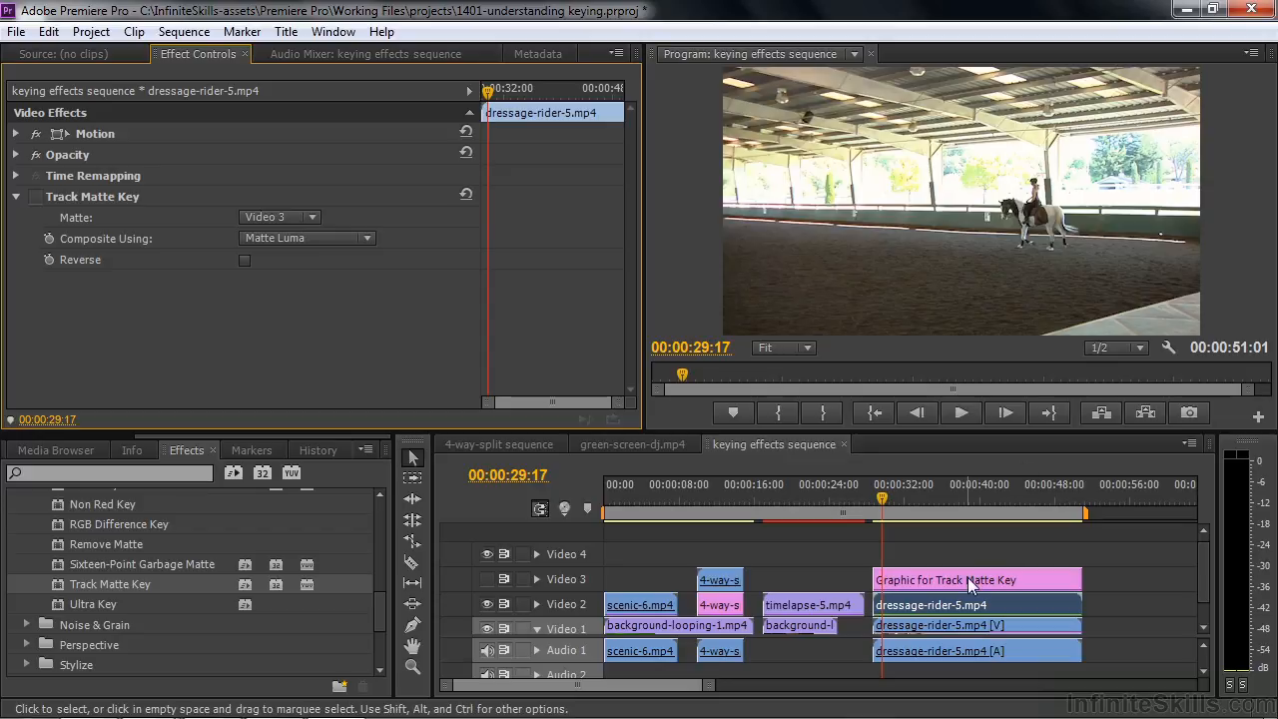
left_click(487, 579)
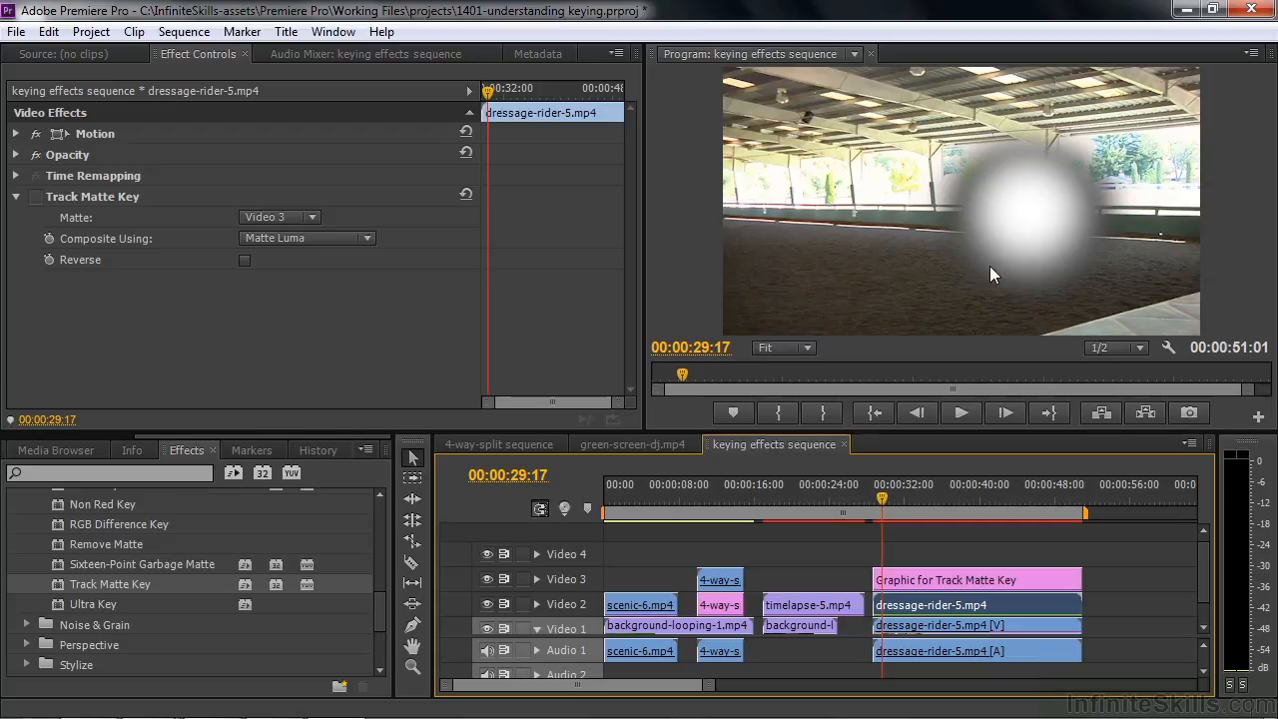
Switch Track Matte Key back on for the Video 2 dressage-rider-5.mp4 clip and play the sequence to about 00:00:44:03
left_click_drag(384, 609, 380, 605)
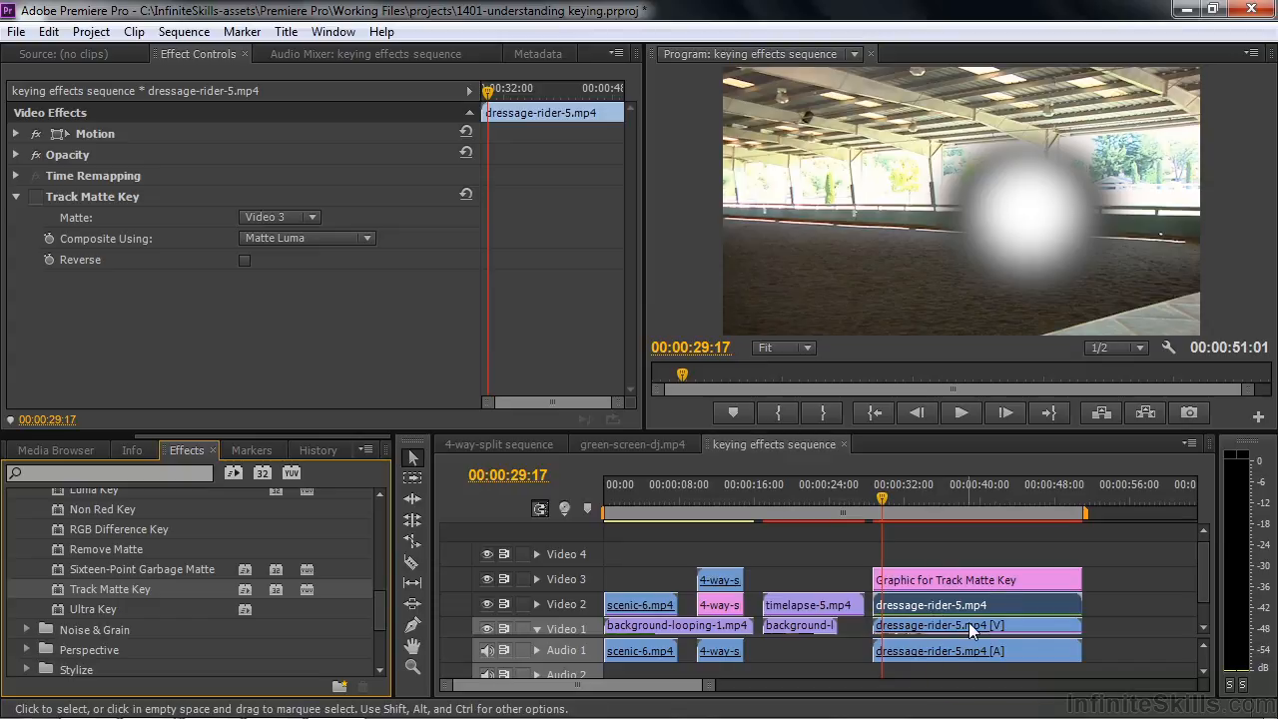
left_click(917, 606)
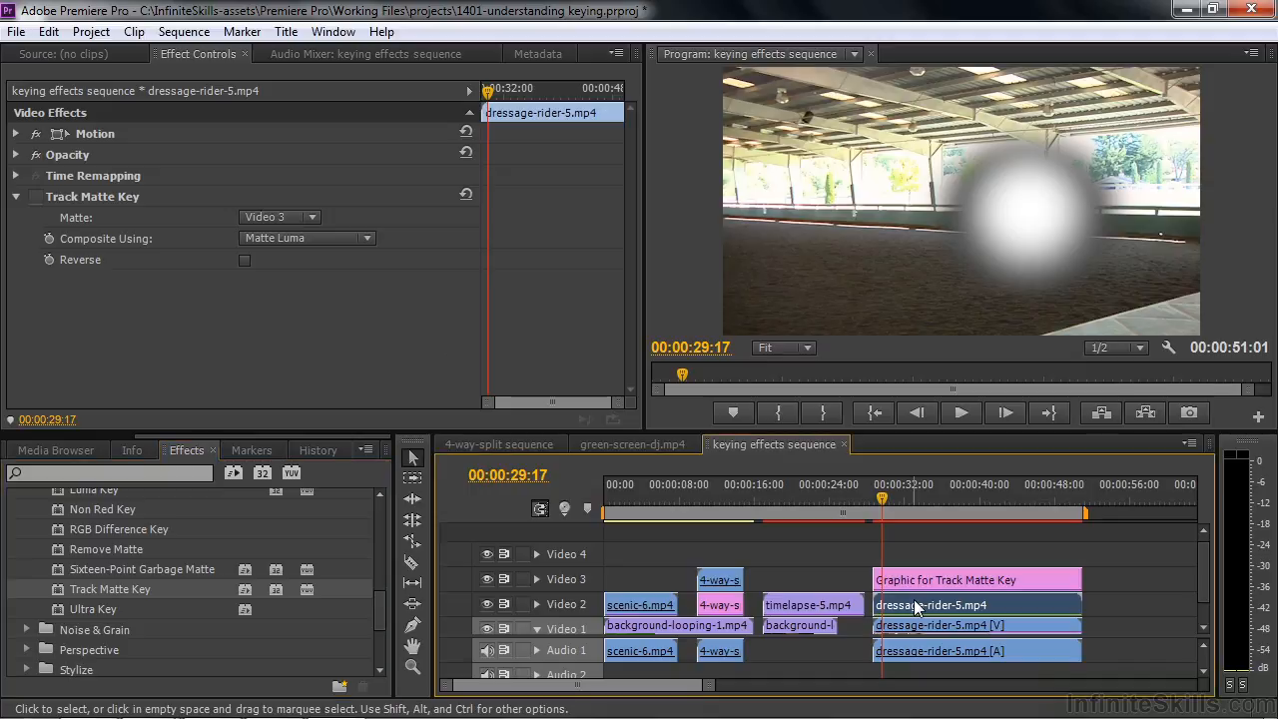
left_click(37, 196)
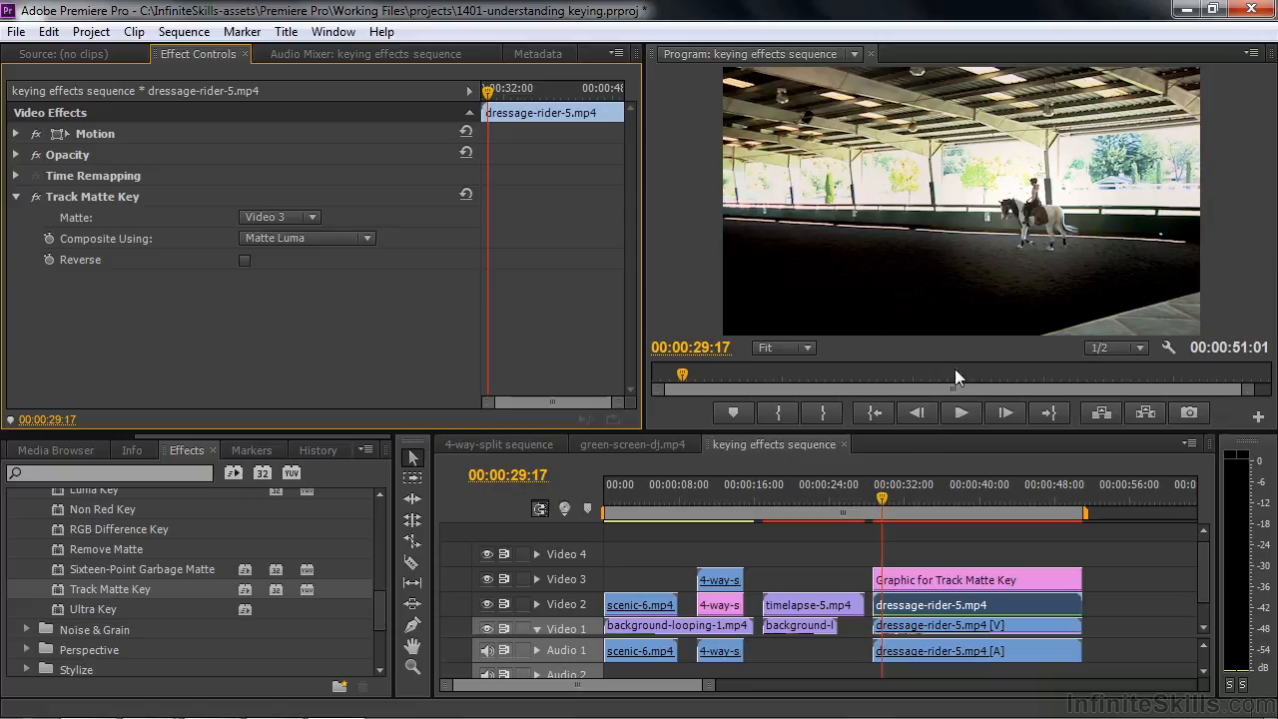
key("space")
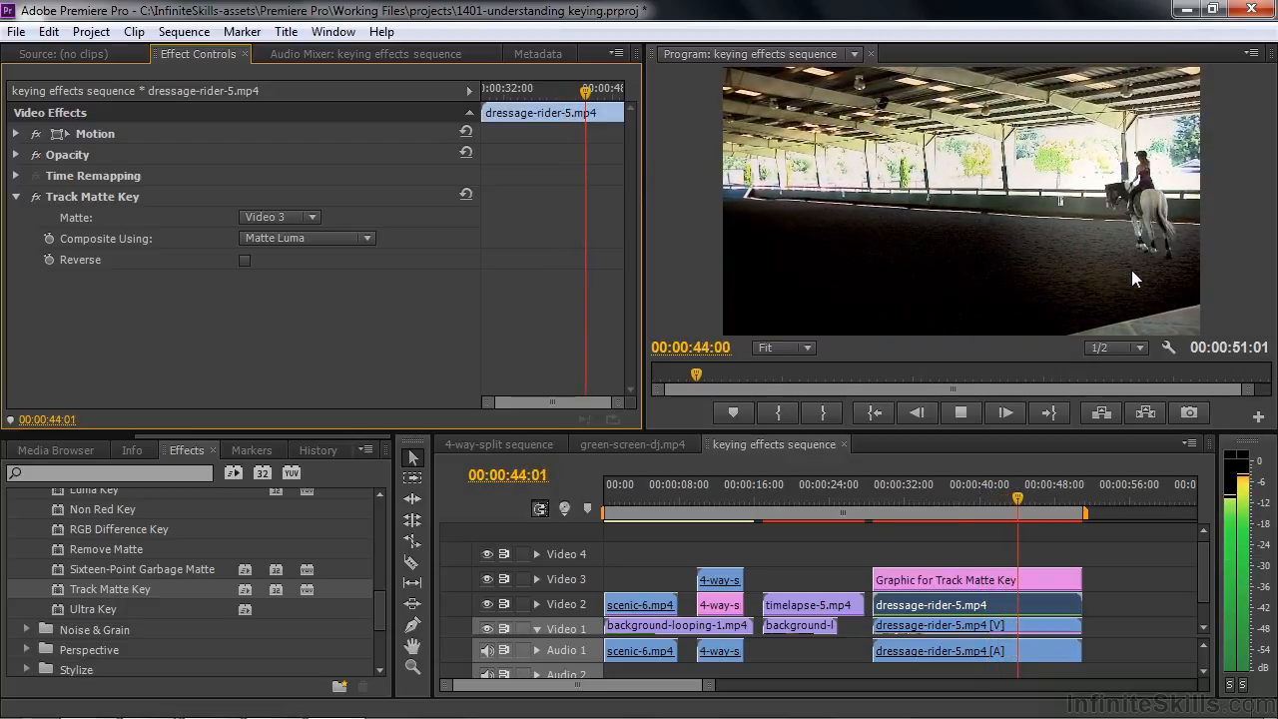
key("space")
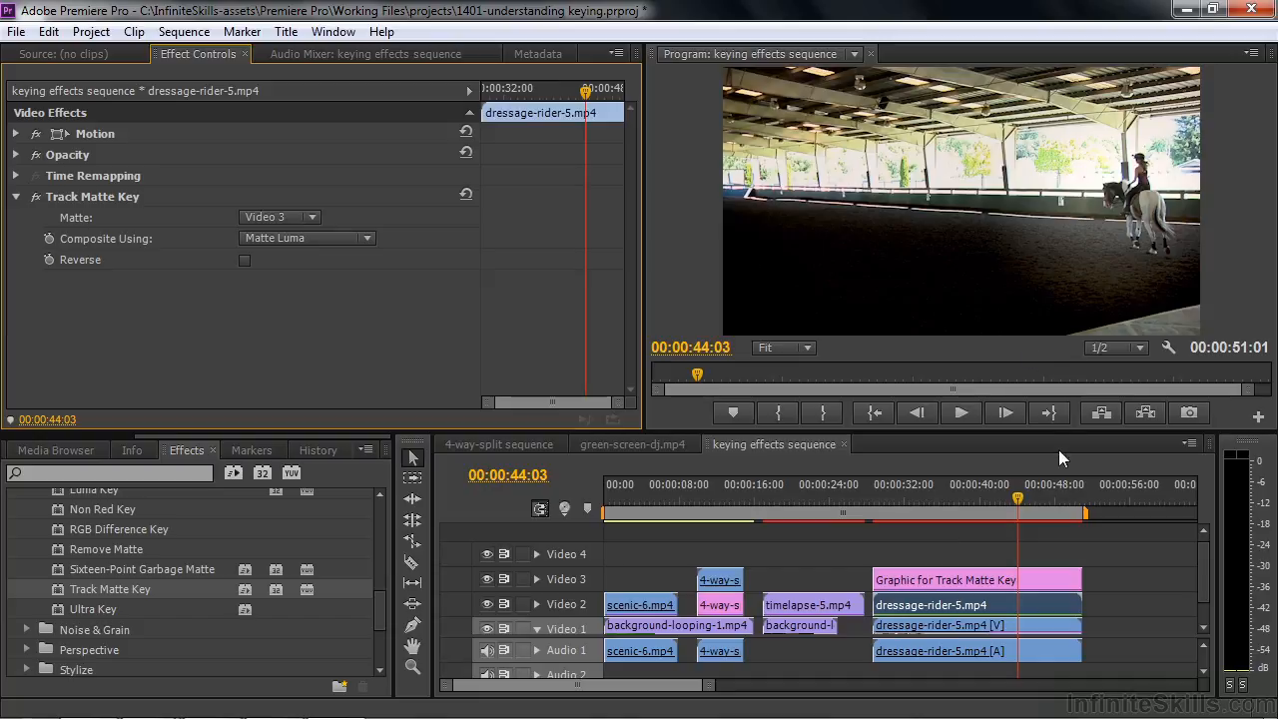
Open the green-screen-dj.mp4 sequence and compare its Video 2 clip with Ultra Key switched off and on
left_click(765, 514)
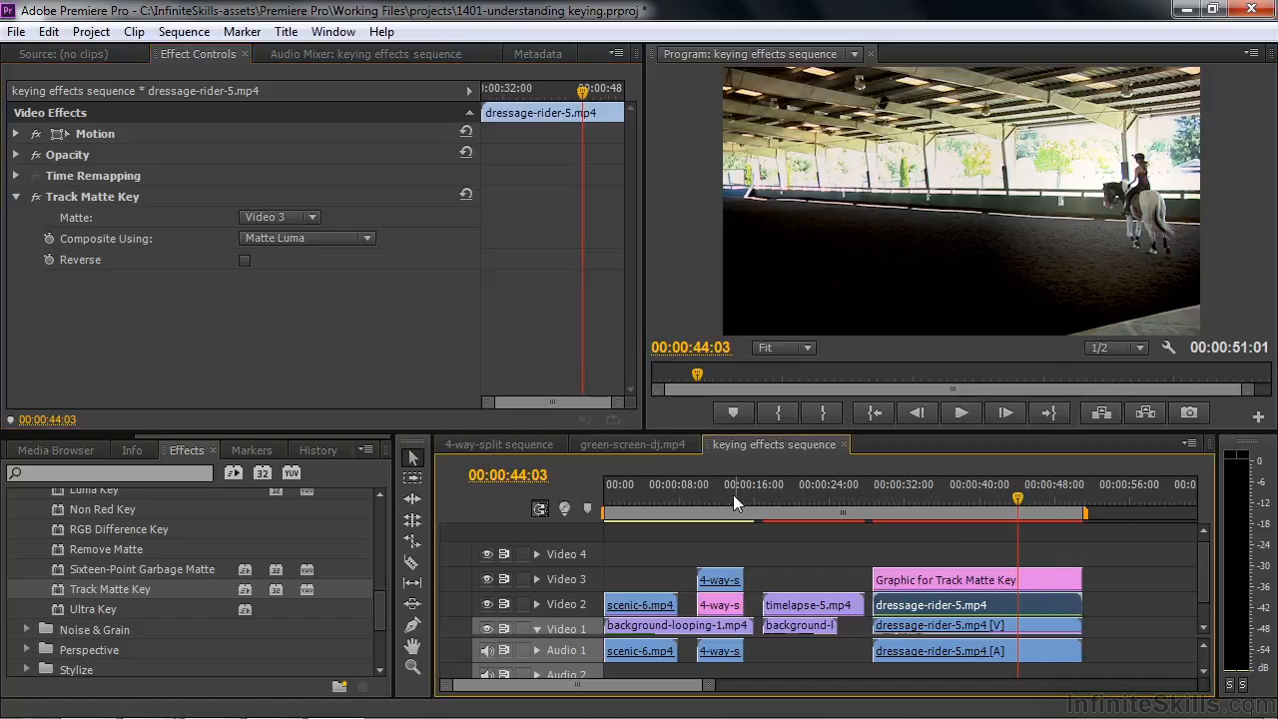
left_click(635, 444)
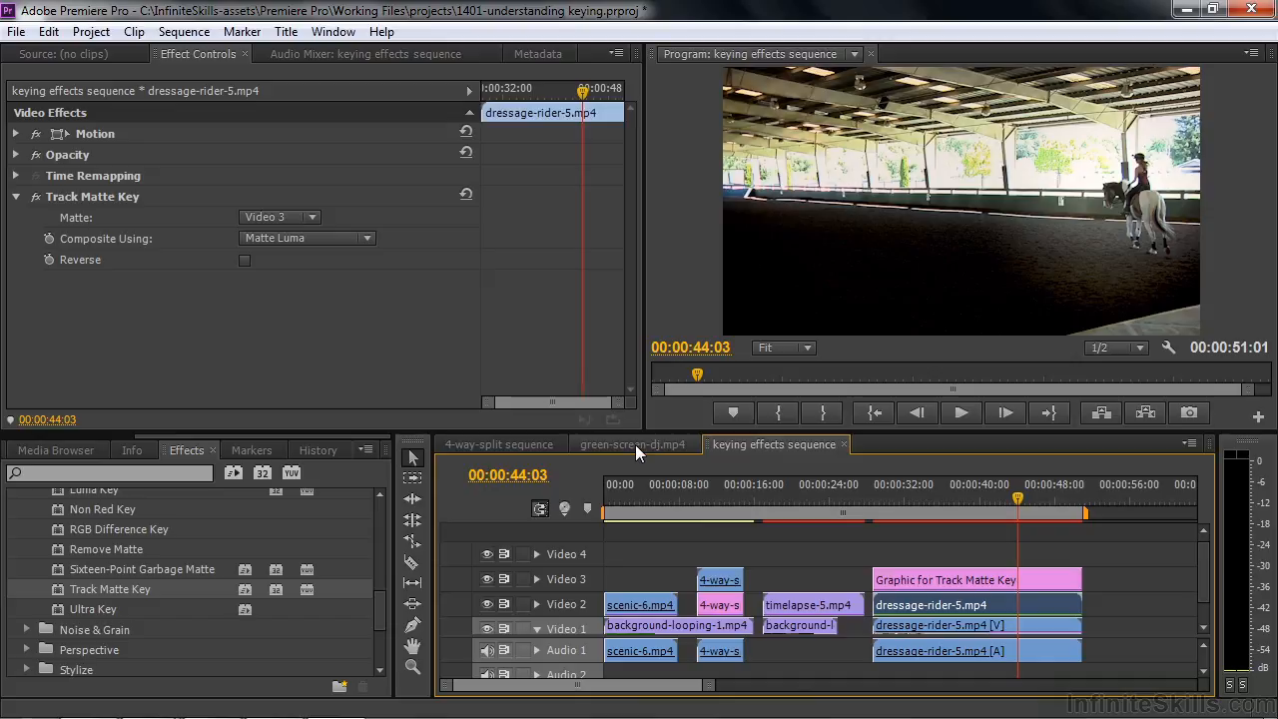
left_click(635, 444)
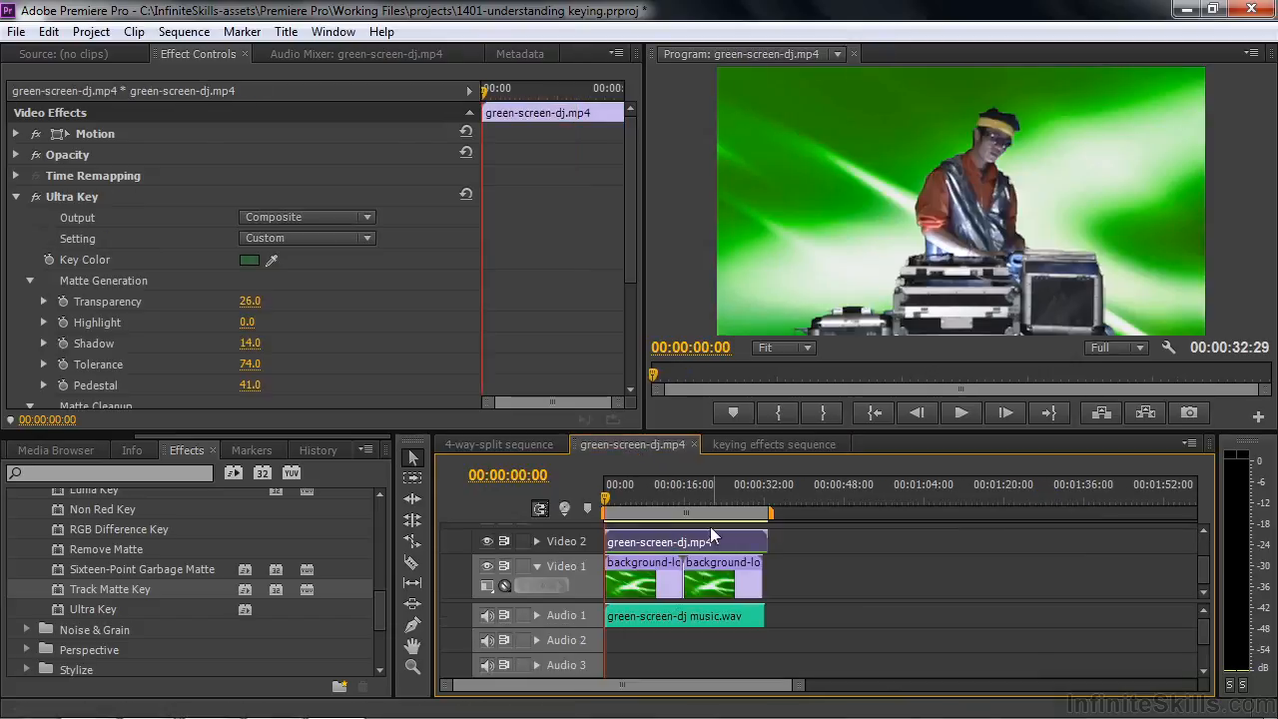
left_click(36, 197)
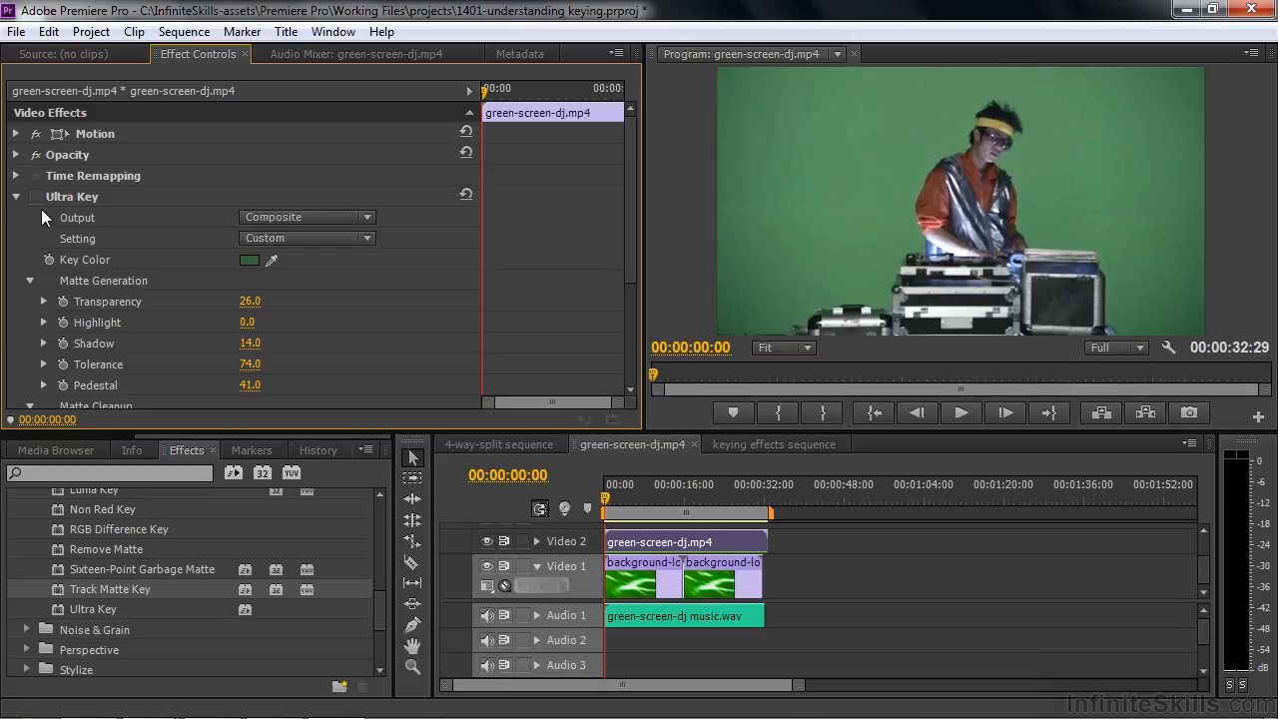
left_click_drag(629, 261, 639, 209)
left_click(36, 196)
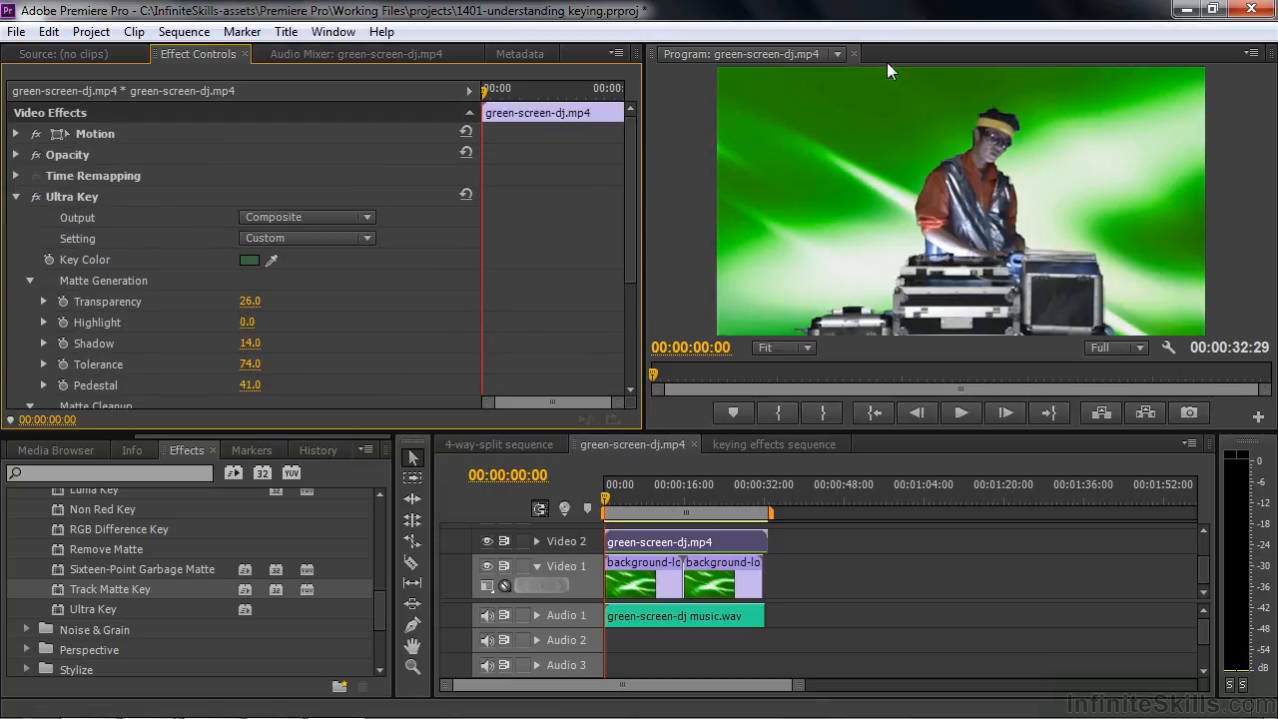
Scrub to about 00:00:15 and play sections of the keyed DJ footage, stopping at 00:00:13:17
left_click_drag(609, 510, 683, 499)
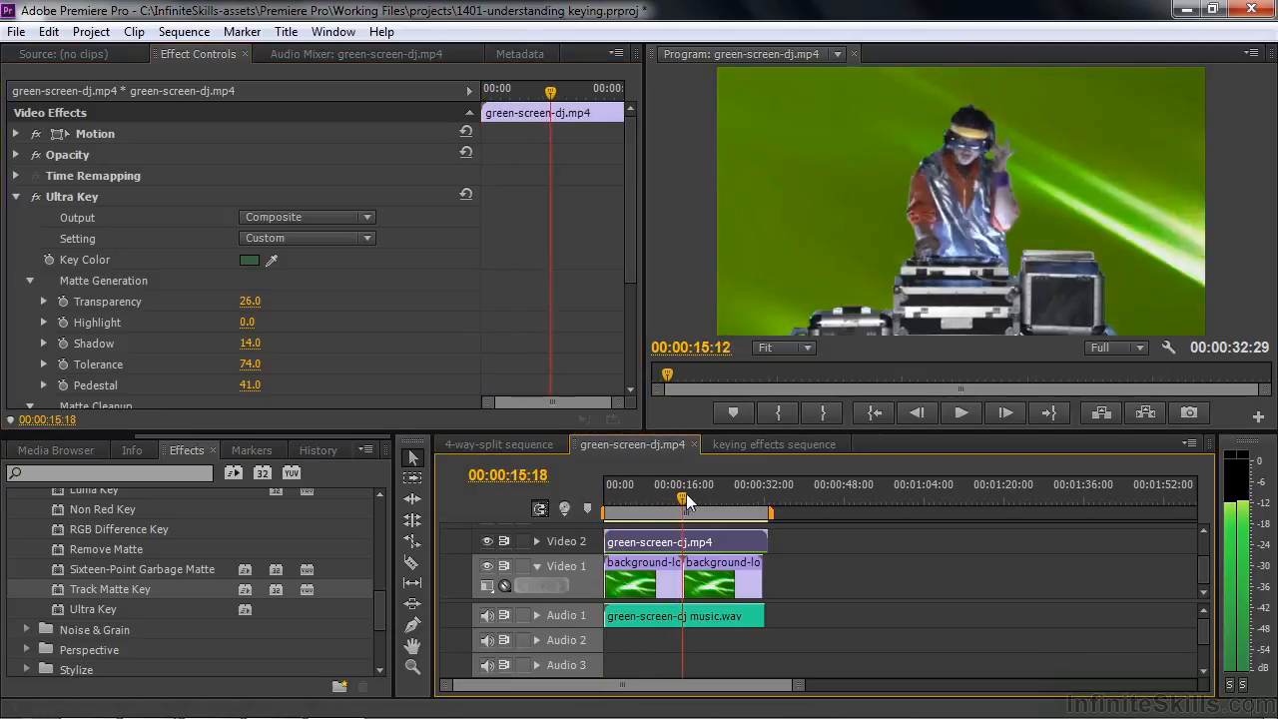
key("space")
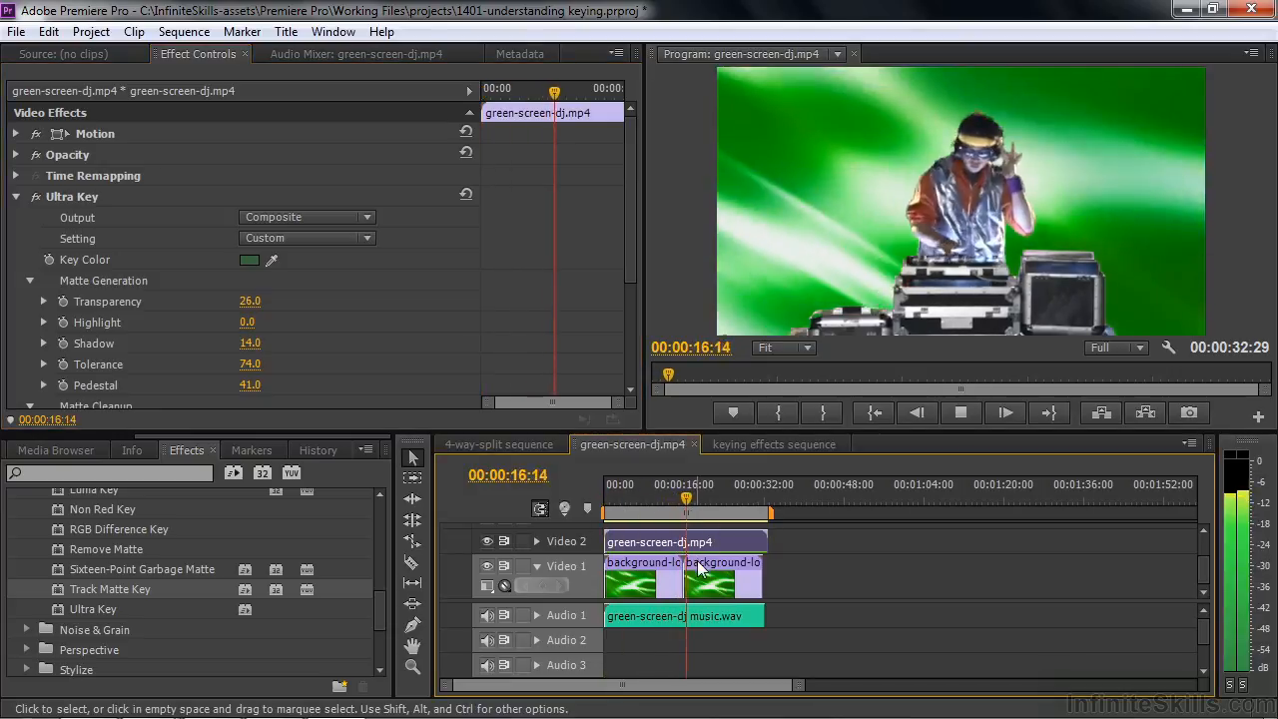
left_click(667, 498)
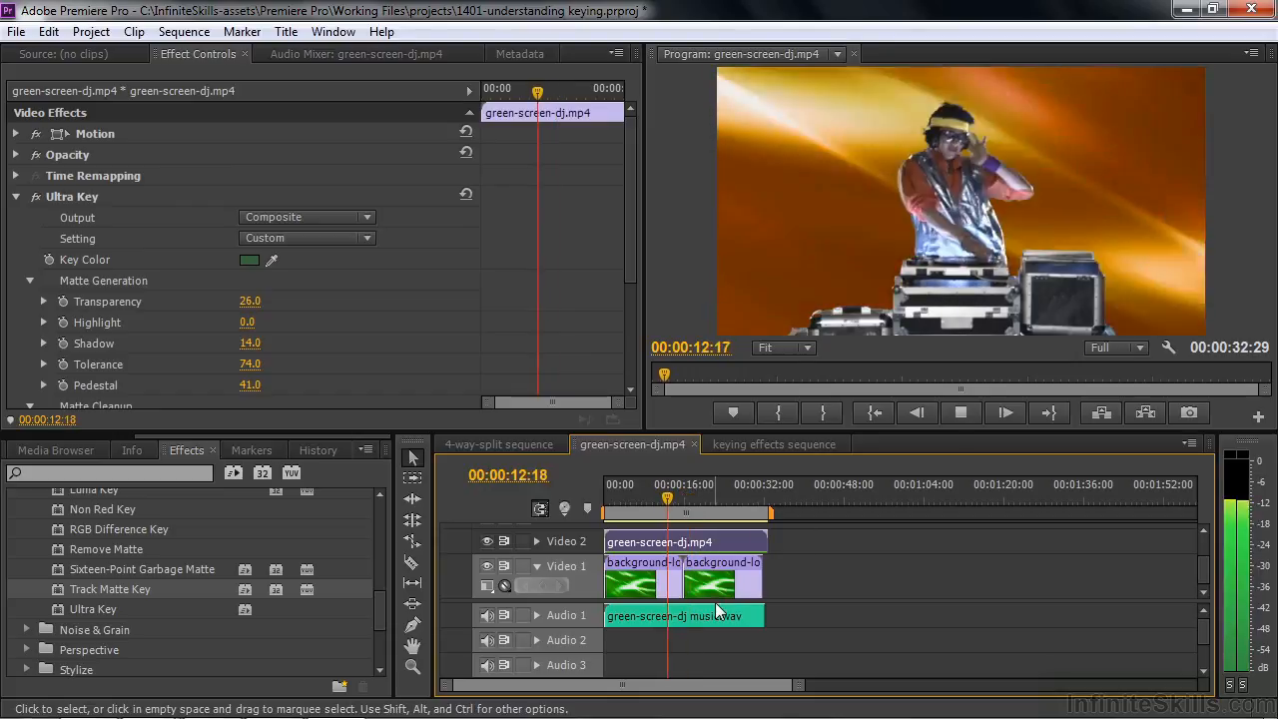
key("space")
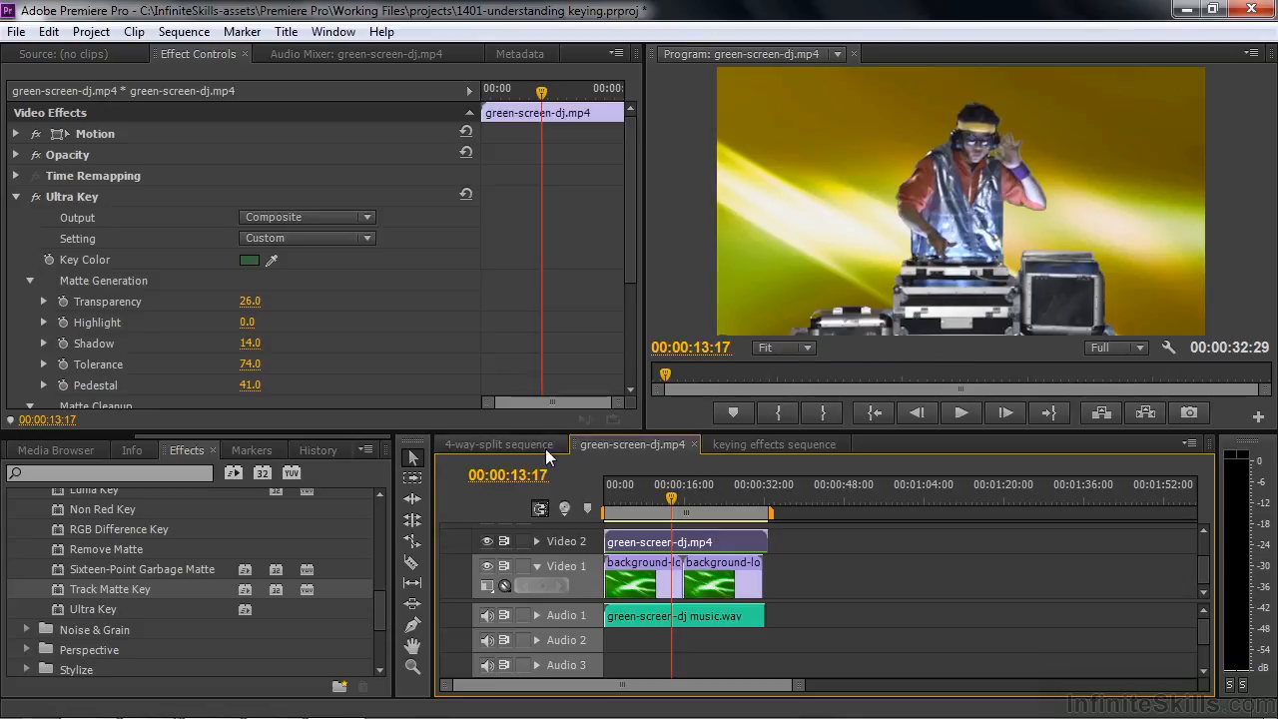
Open the 4-way-split sequence, hide Video 4, Video 3 and Video 2, and select the 4-way-split-1.mp4 clip
left_click(516, 444)
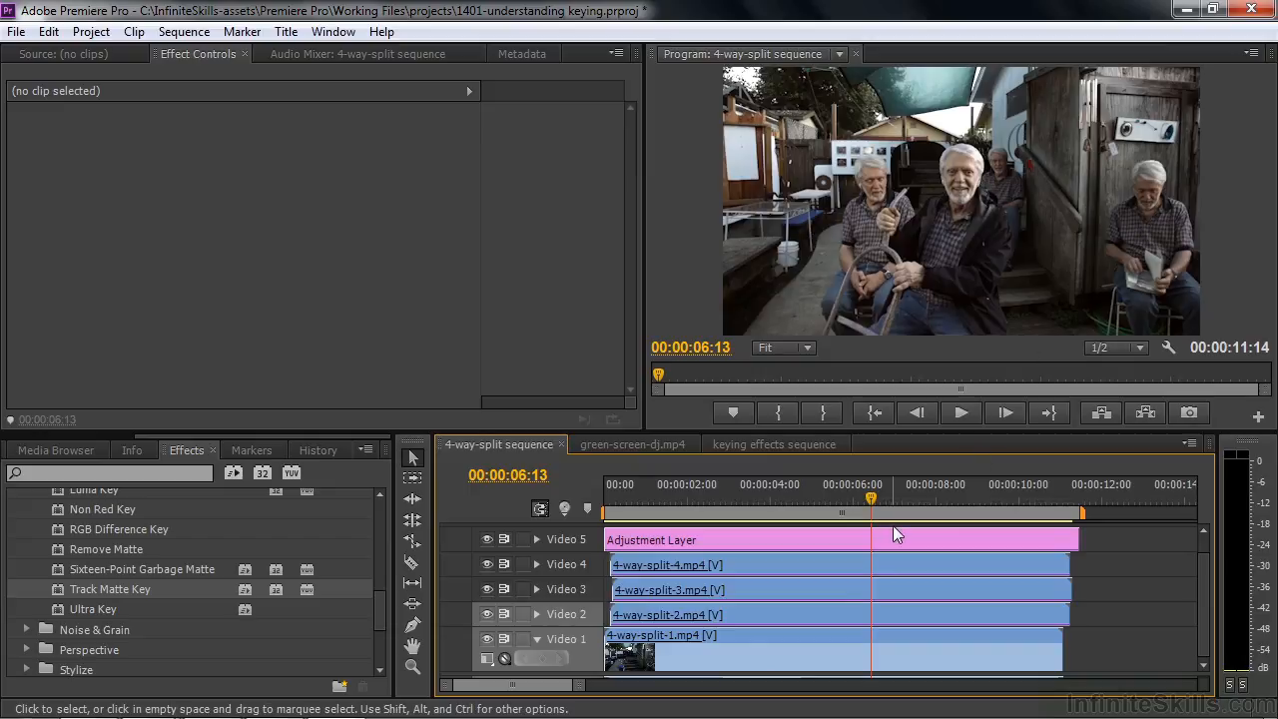
left_click(486, 539)
left_click(486, 540)
left_click(487, 564)
left_click(487, 588)
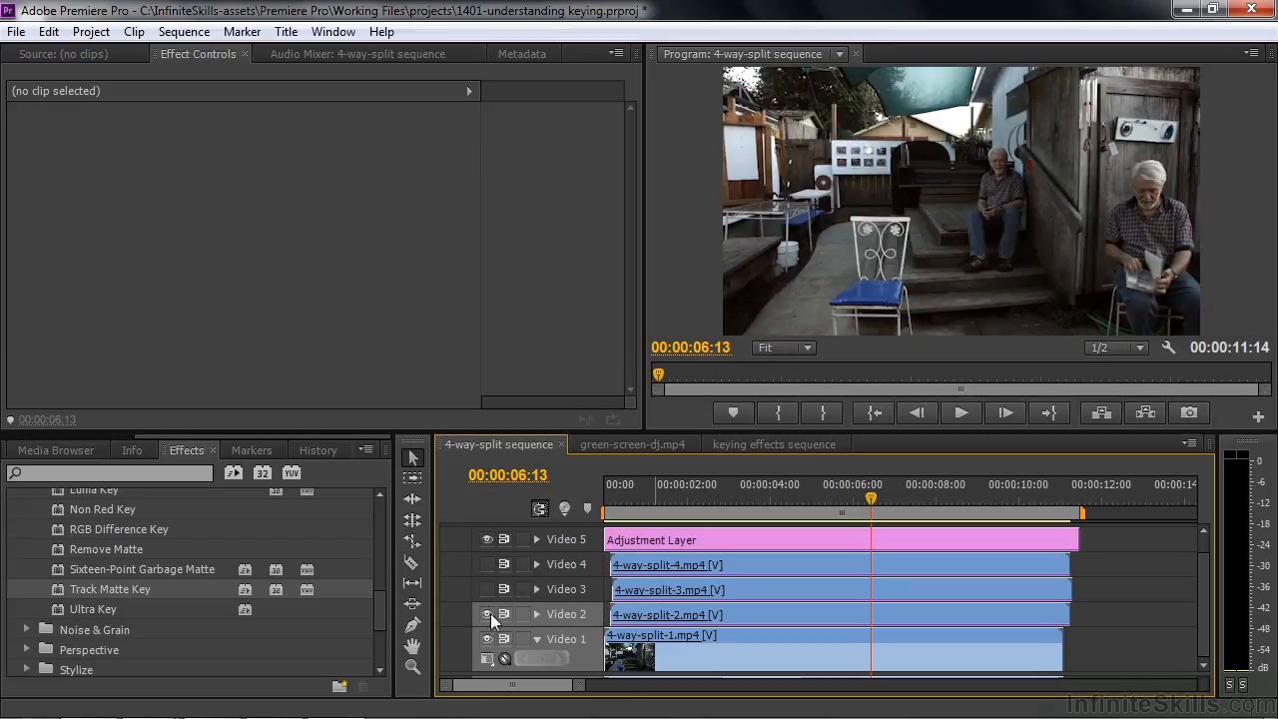
left_click(487, 614)
left_click(693, 642)
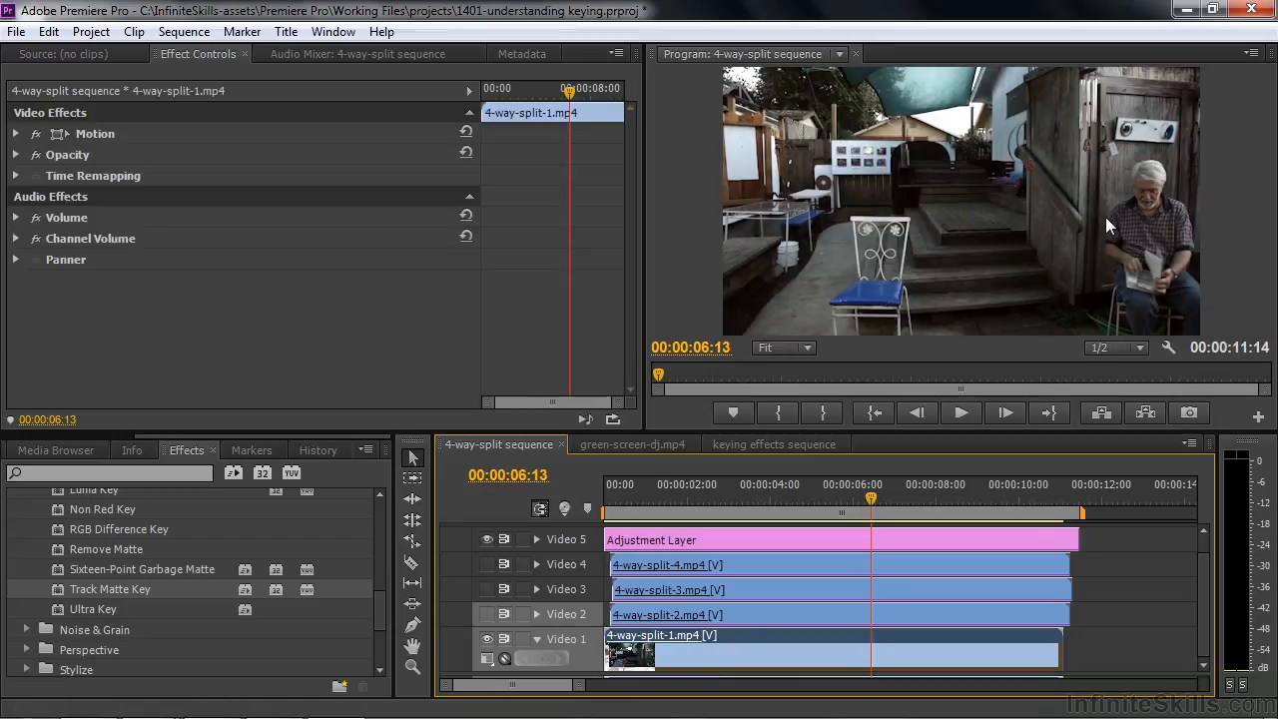
Show Video 2 at 00:00:05:10 and switch off Eight-Point Garbage Matte on its 4-way-split-2.mp4 clip
left_click_drag(868, 509, 824, 509)
left_click(487, 614)
left_click(676, 619)
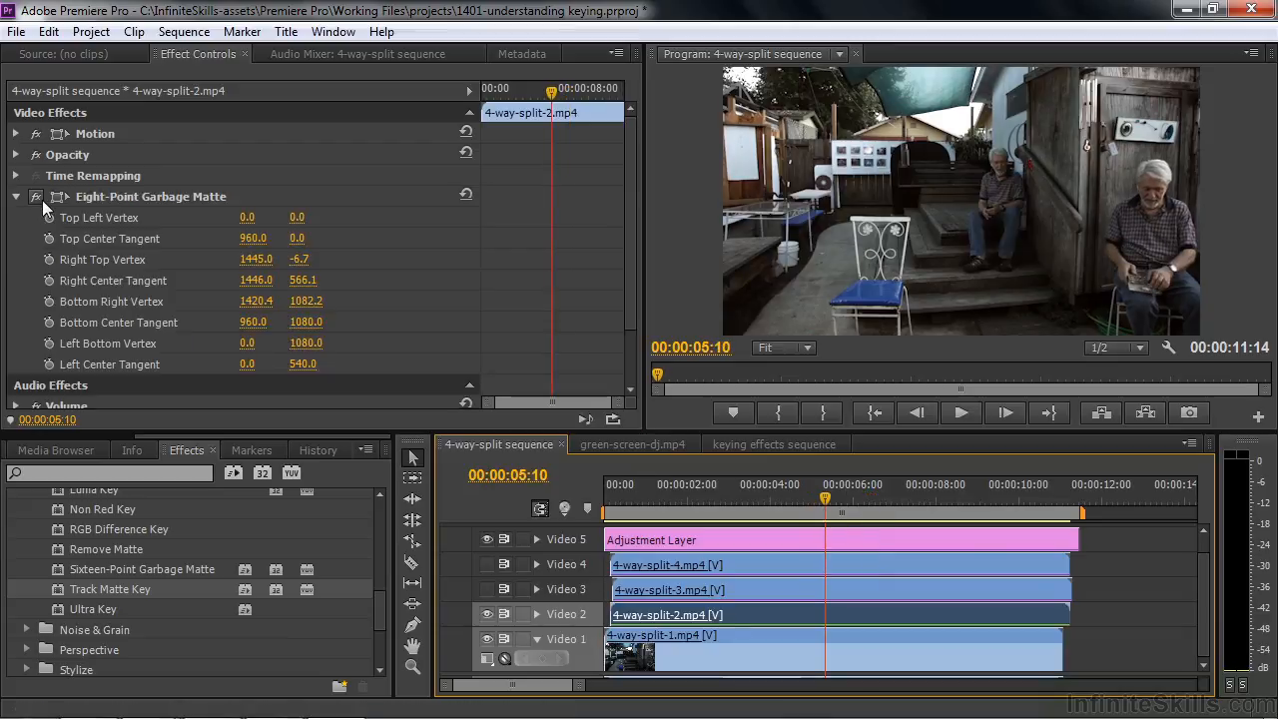
left_click(36, 197)
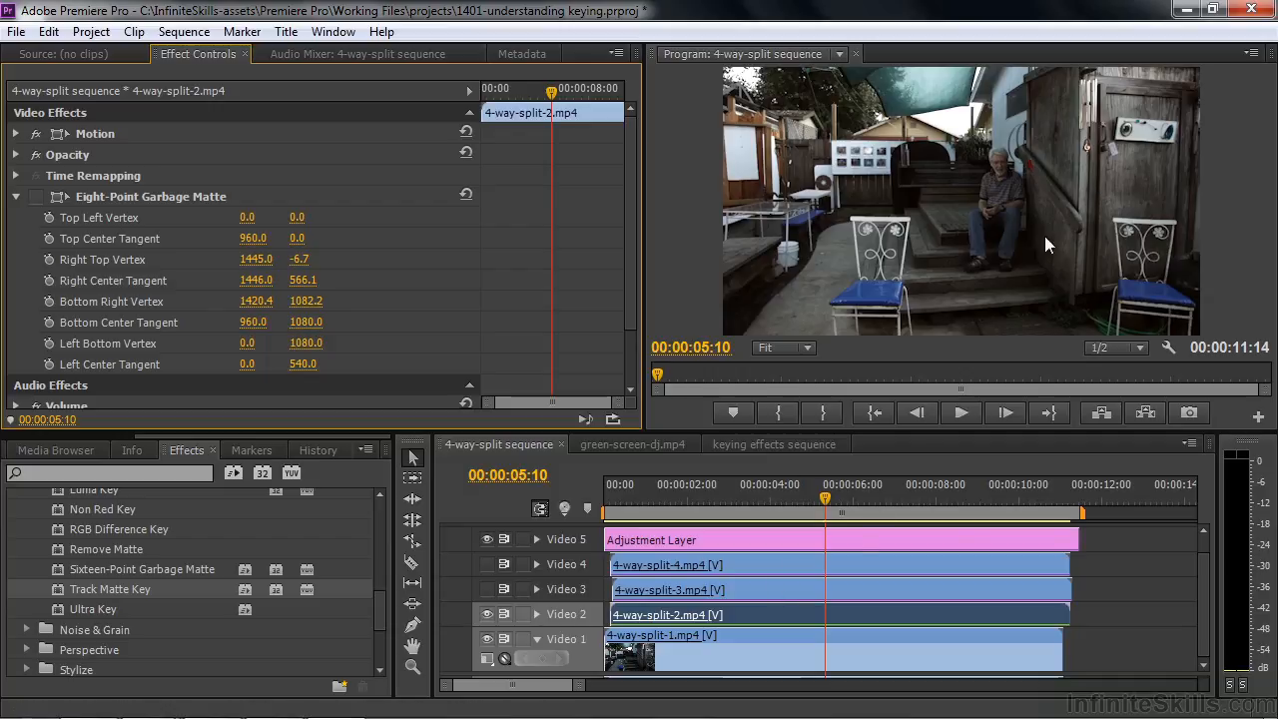
Switch Eight-Point Garbage Matte back on for 4-way-split-2.mp4, nudge its right center handle slightly inward, and select the Adjustment Layer
left_click(757, 606)
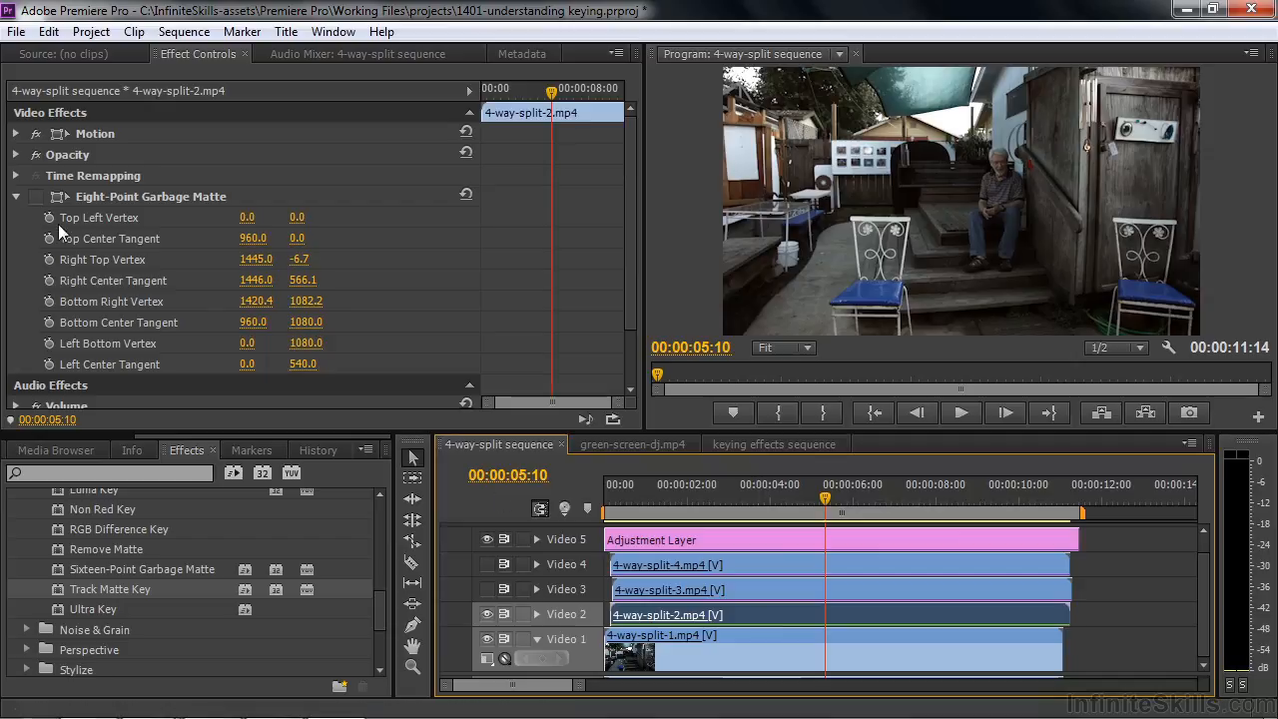
left_click(130, 196)
left_click_drag(1087, 209, 1076, 210)
left_click(714, 540)
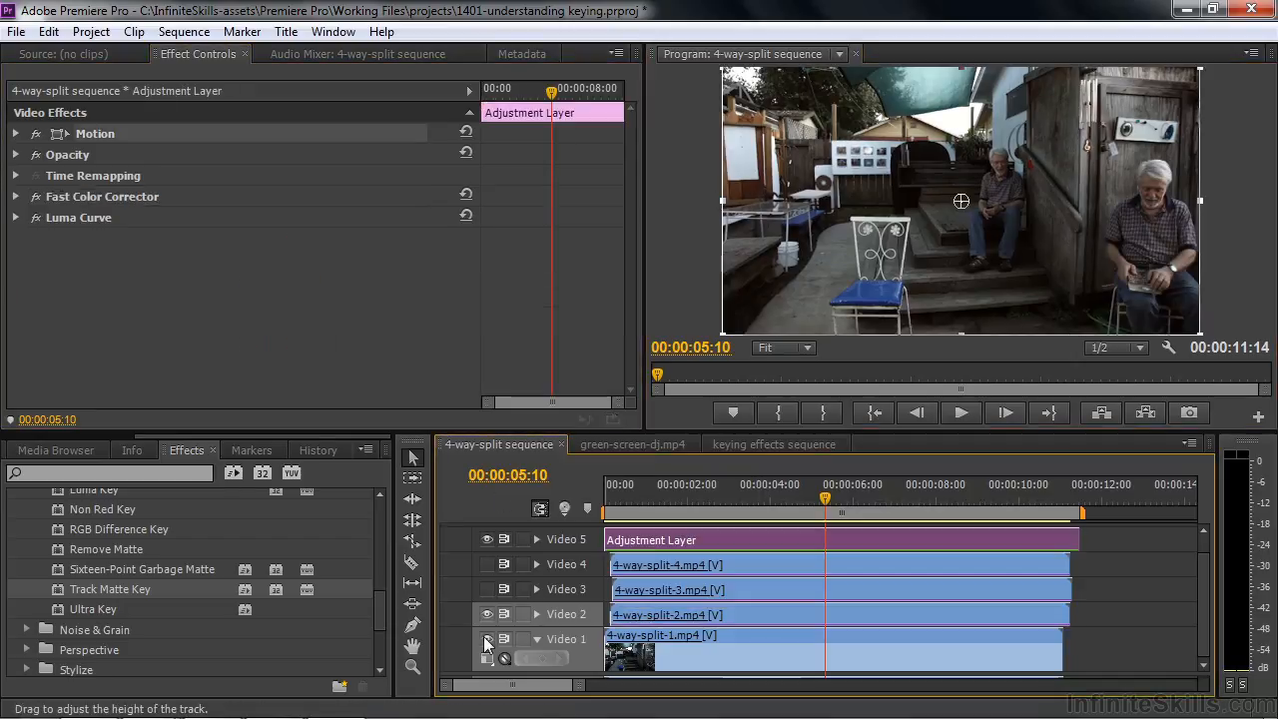
With Video 1 temporarily hidden, move the Right Center Tangent of 4-way-split-2.mp4's garbage matte outward to about 1450, 550
left_click(486, 639)
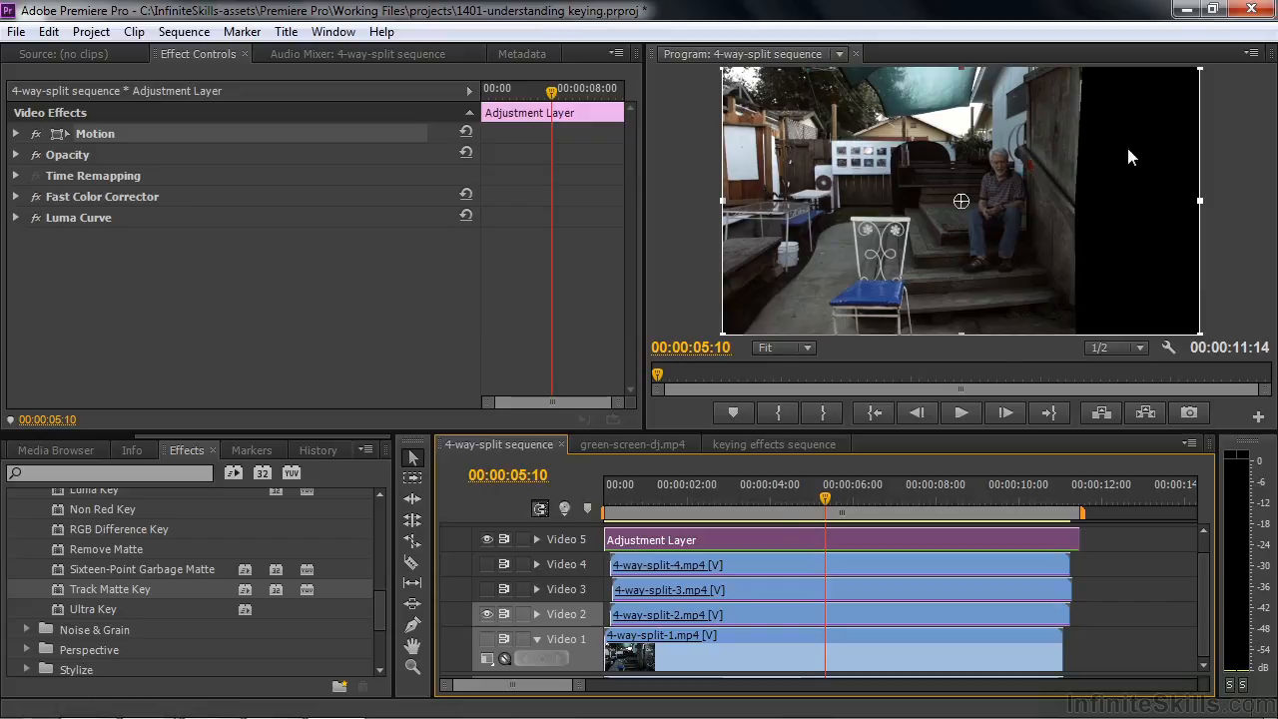
left_click(714, 614)
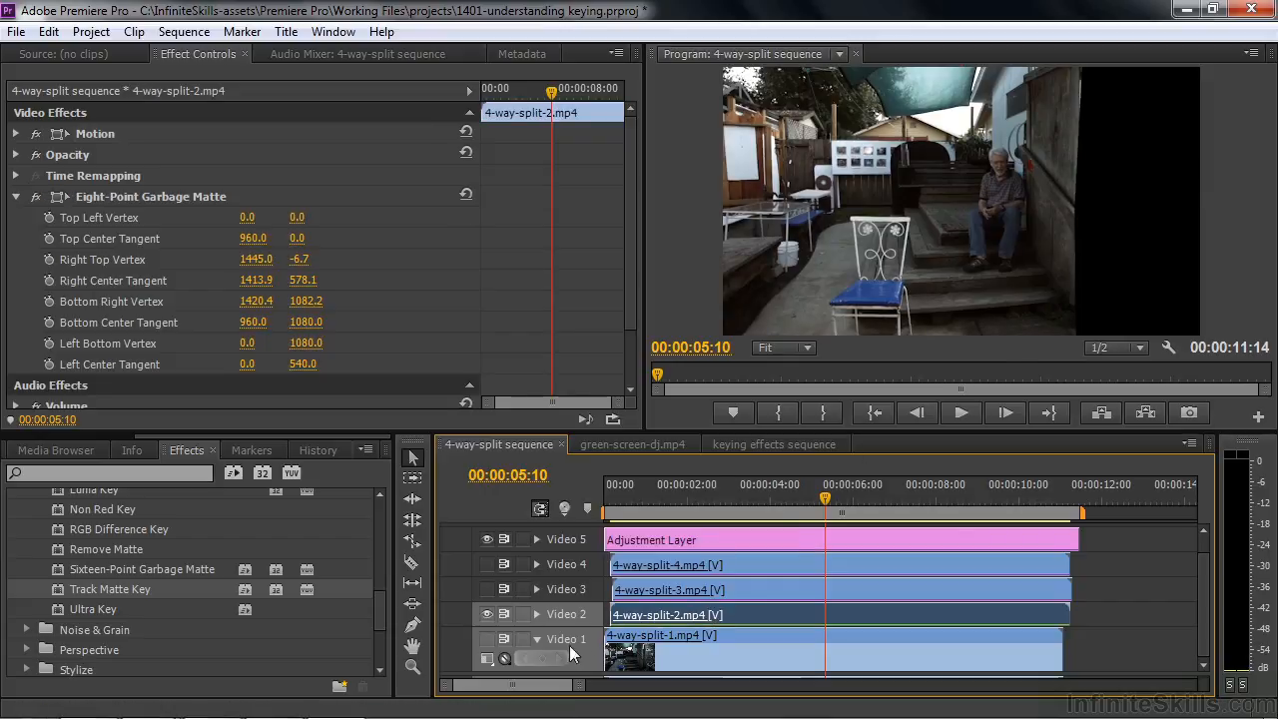
left_click(56, 197)
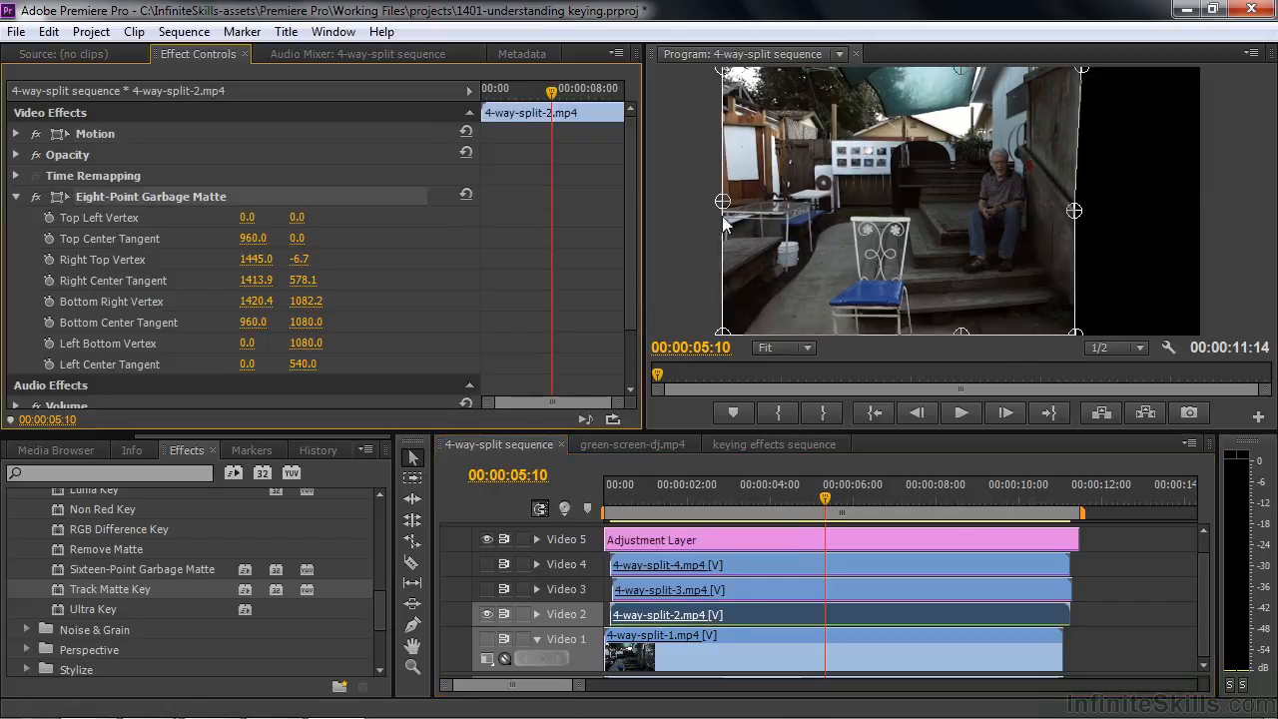
mouse_move(1075, 212)
left_mouse_down()
mouse_move(1168, 201)
mouse_move(1098, 218)
mouse_move(1214, 229)
mouse_move(1082, 203)
left_mouse_up()
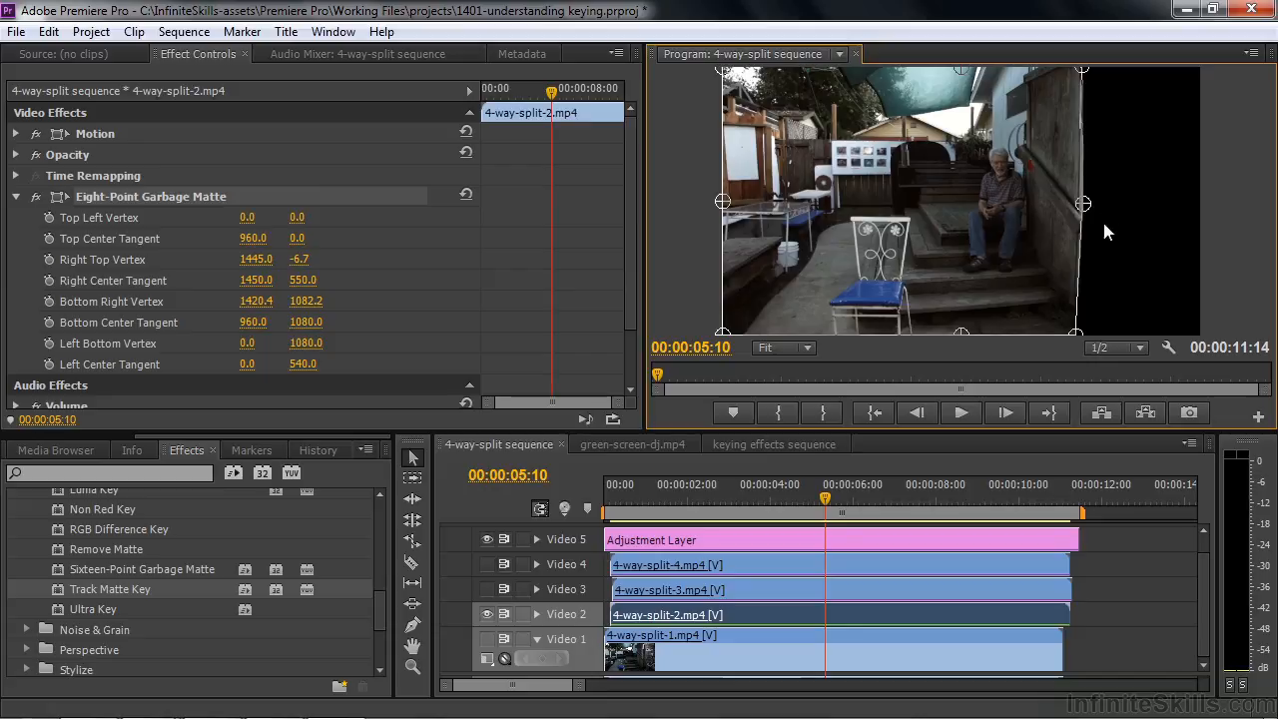
left_click(487, 639)
Show Video 3, then switch the Eight-Point Garbage Matte on 4-way-split-3.mp4 off and back on with its matte handles displayed
left_click(717, 591)
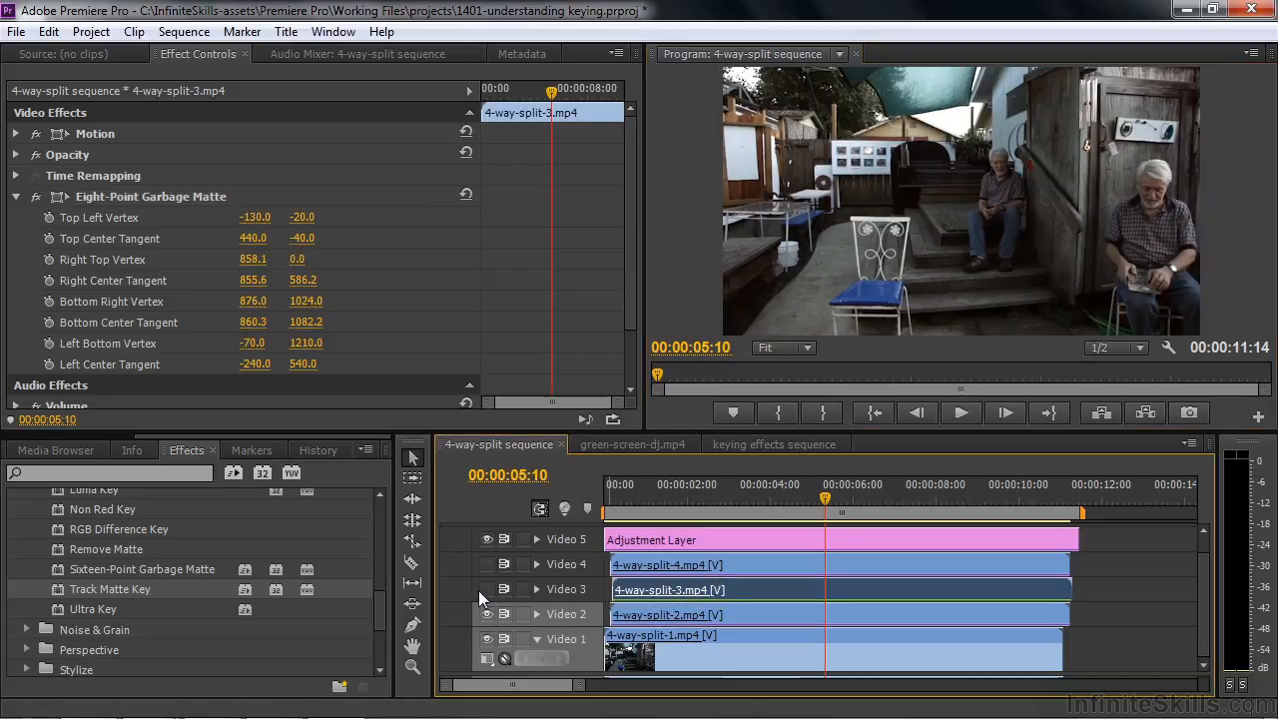
left_click(487, 588)
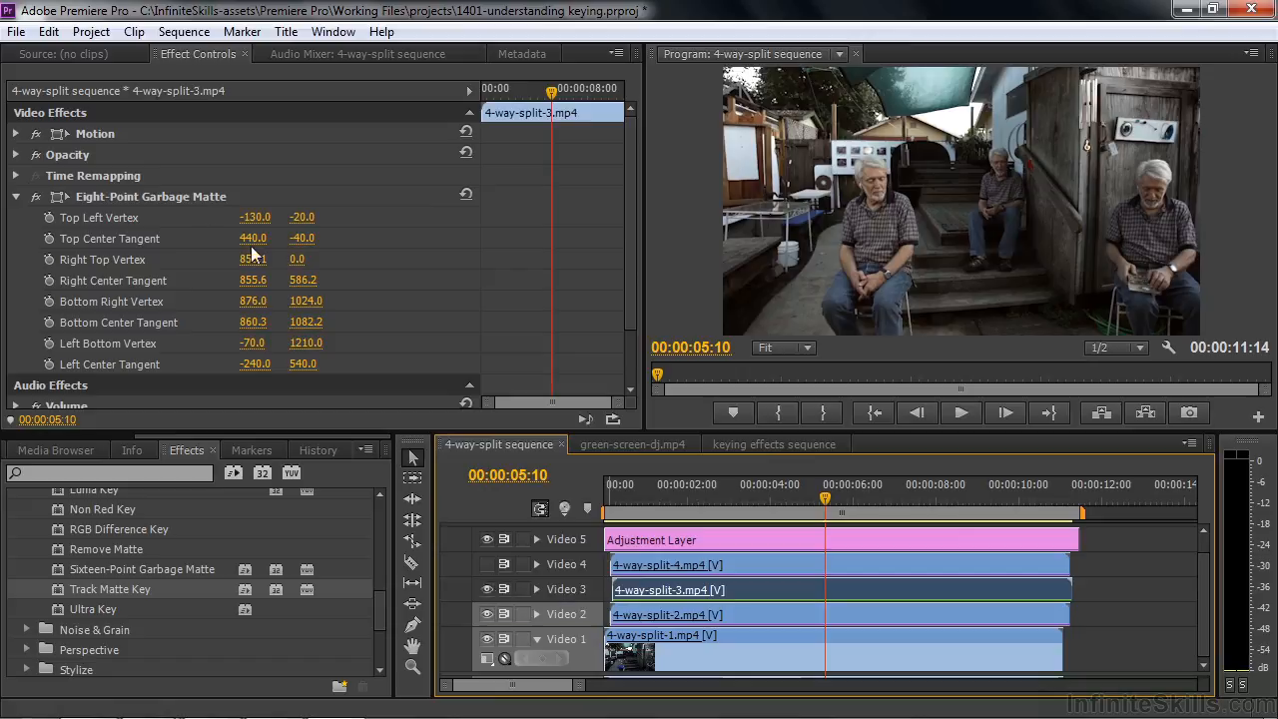
left_click(36, 197)
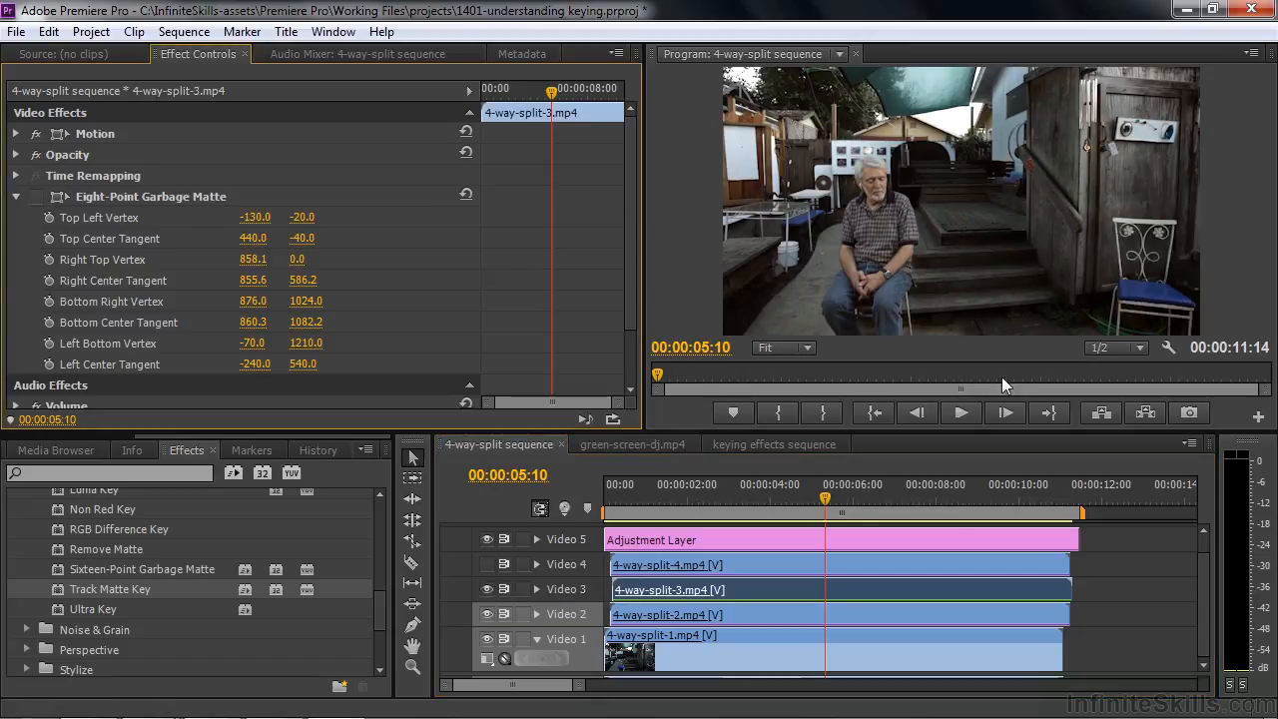
left_click(736, 589)
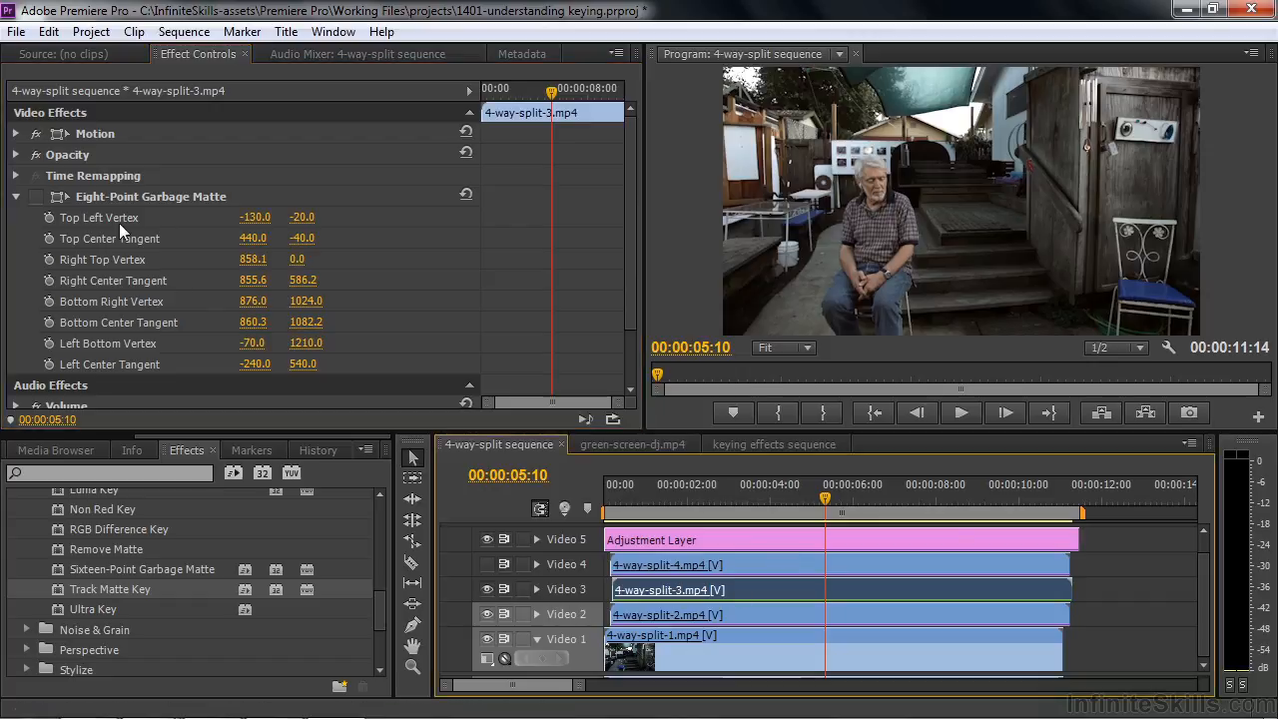
left_click(60, 197)
left_click(35, 197)
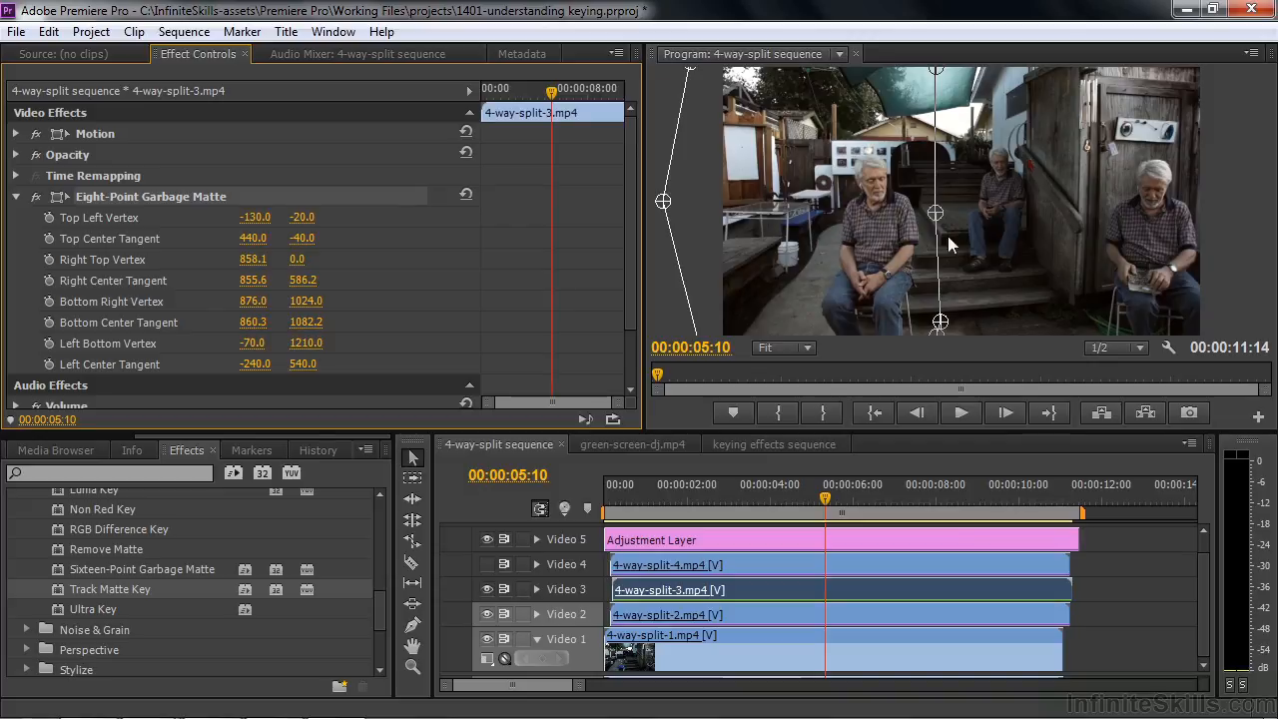
Select 4-way-split-4.mp4, show Video 4, and hide Video 3, Video 2 and Video 1 to isolate it
left_click(750, 567)
left_click(486, 565)
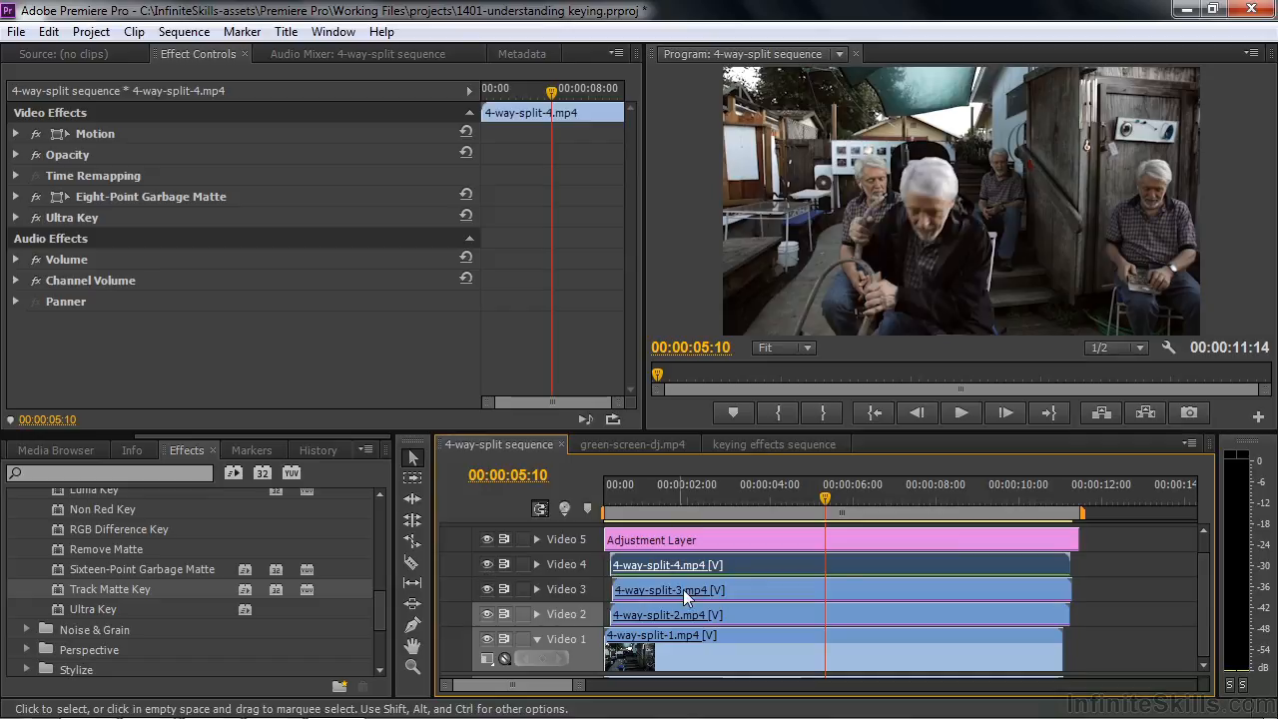
left_click(486, 589)
left_click(487, 614)
left_click(486, 640)
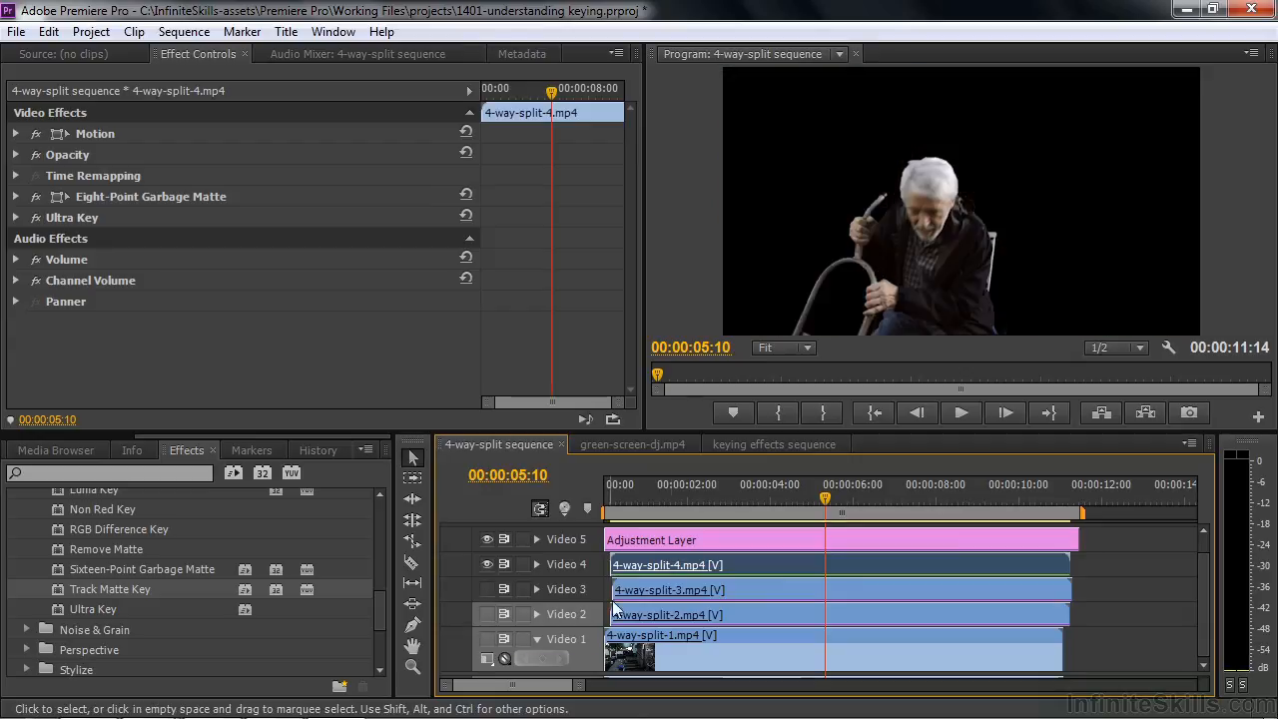
Compare 4-way-split-4.mp4 with Ultra Key and Eight-Point Garbage Matte toggled off and on, leaving both effects enabled
left_click(37, 217)
left_click(36, 197)
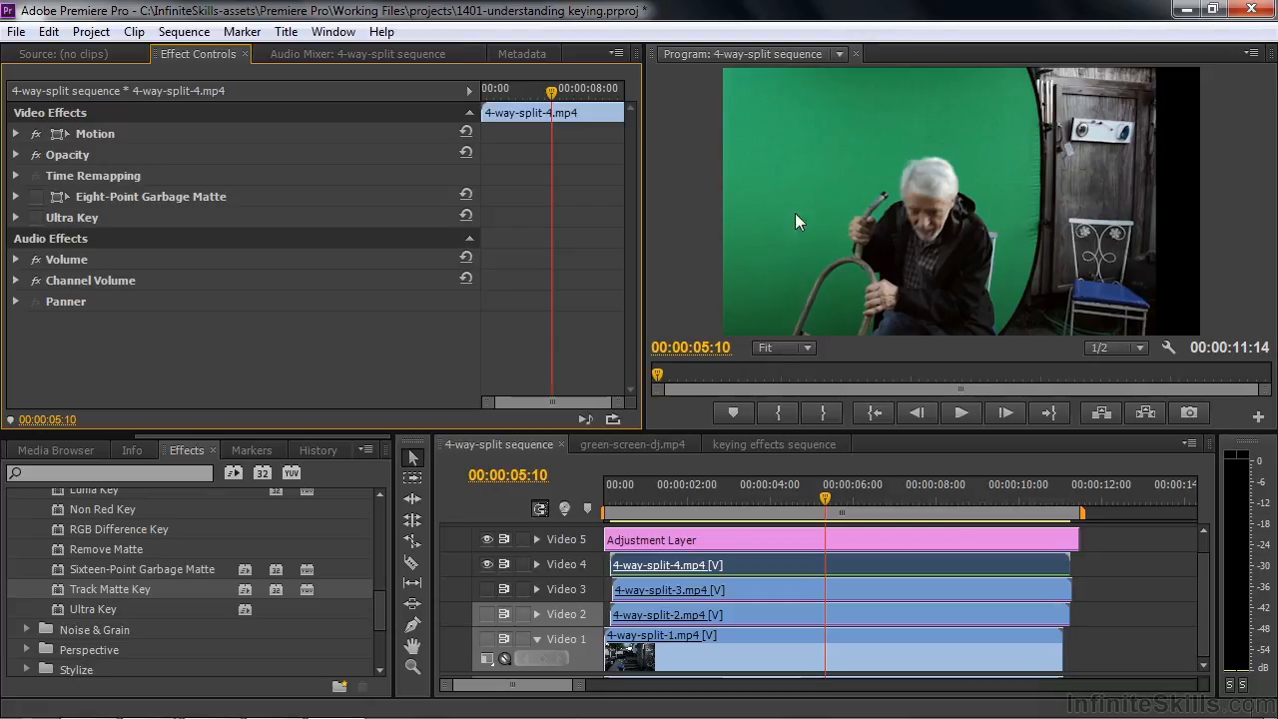
left_click(36, 218)
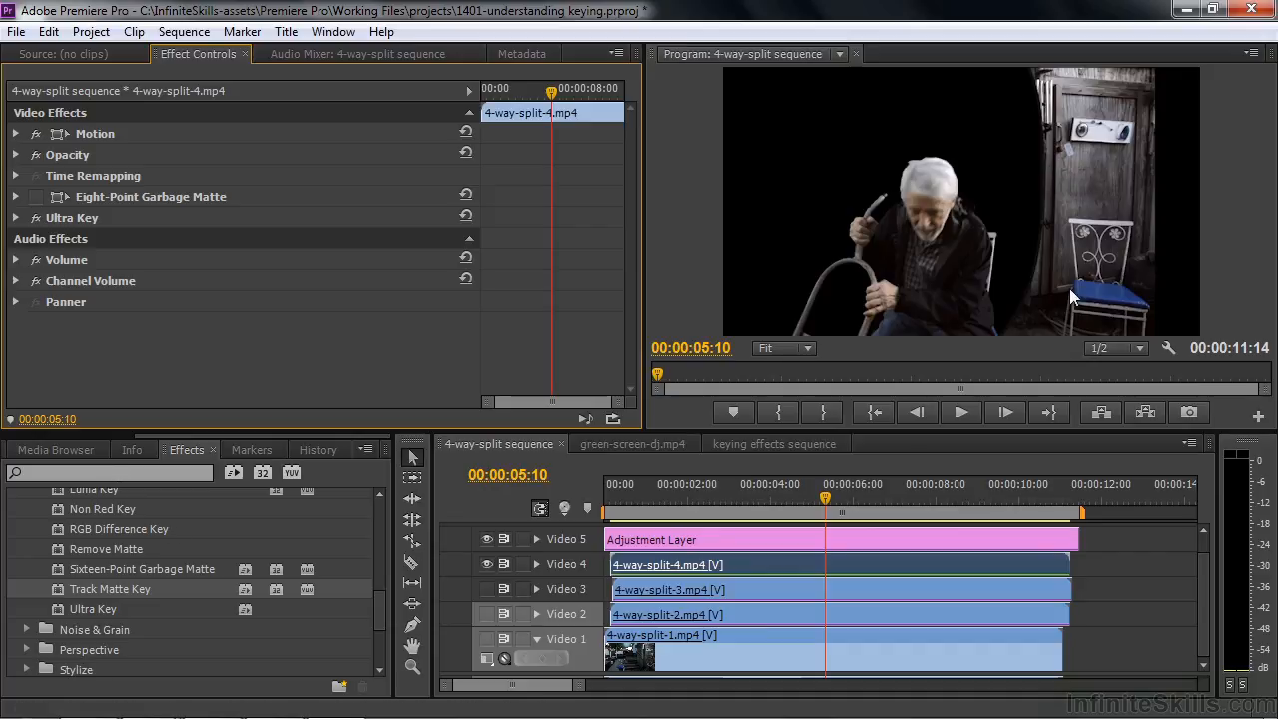
left_click(38, 196)
left_click(36, 196)
left_click(37, 217)
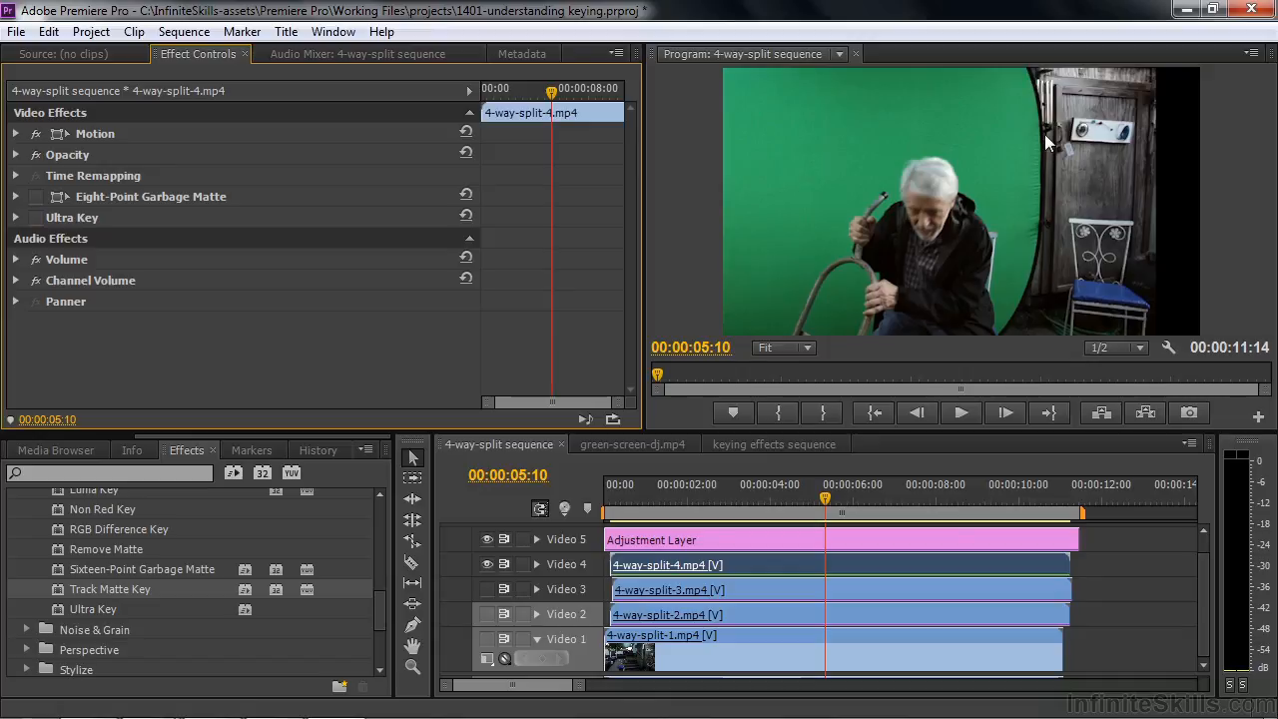
left_click(37, 217)
left_click(37, 196)
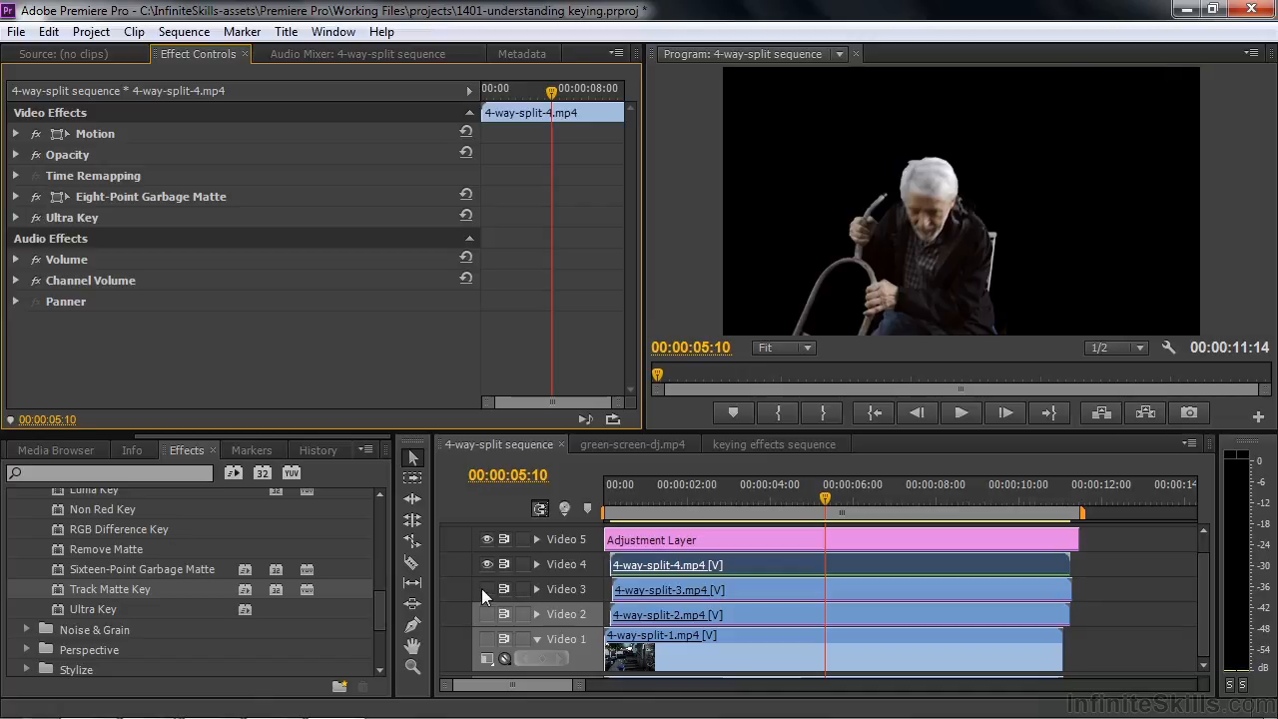
Show Video 3, Video 2 and Video 1 again and move the playhead to 00:00:06:16 to view the full composite
left_click(486, 589)
left_click(486, 614)
left_click(488, 638)
left_click(868, 491)
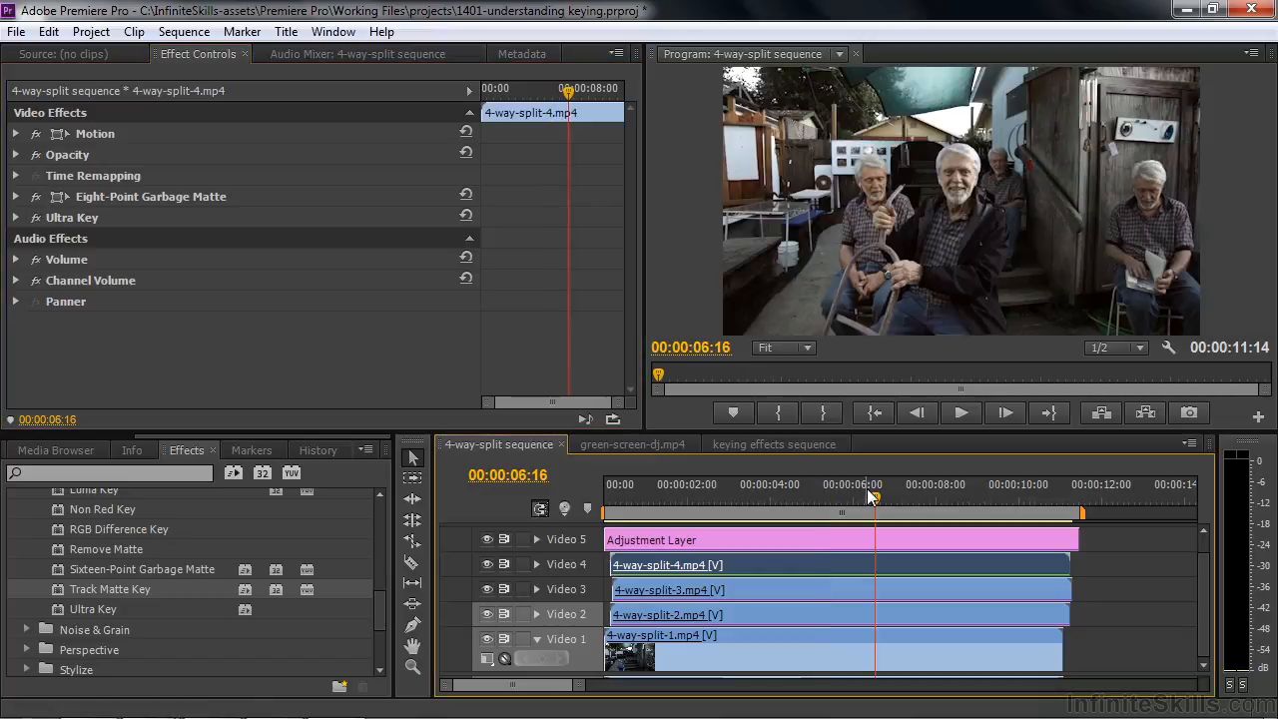